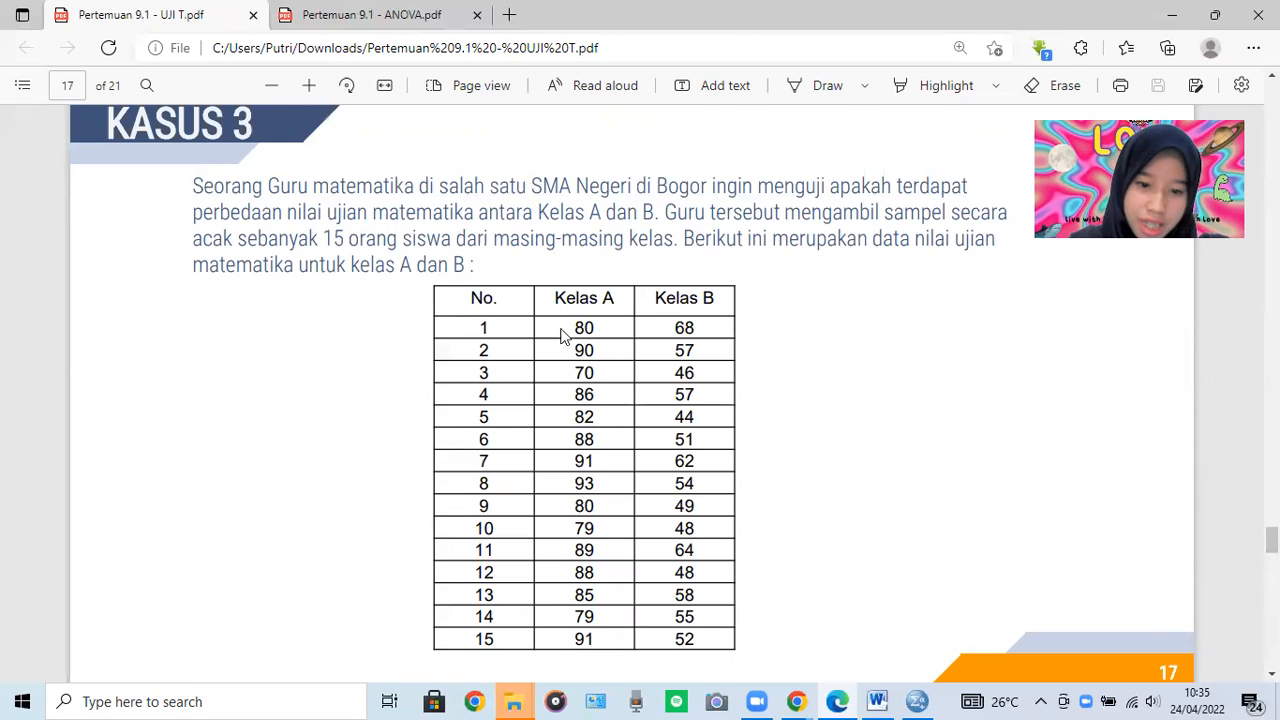
Review the Kasus 3 score table for Kelas A and Kelas B, and switch to the SPSS Statistics Data Editor
scroll(590, 420, "down", 1)
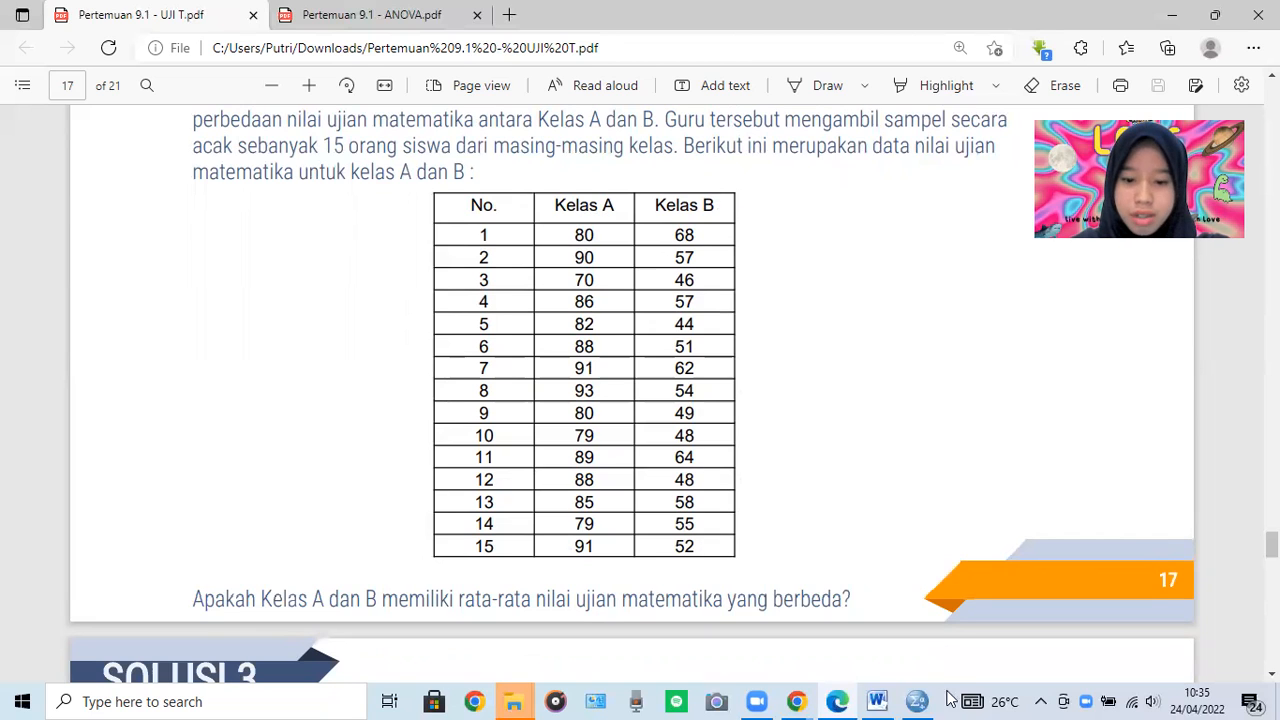
scroll(543, 418, "up", 1)
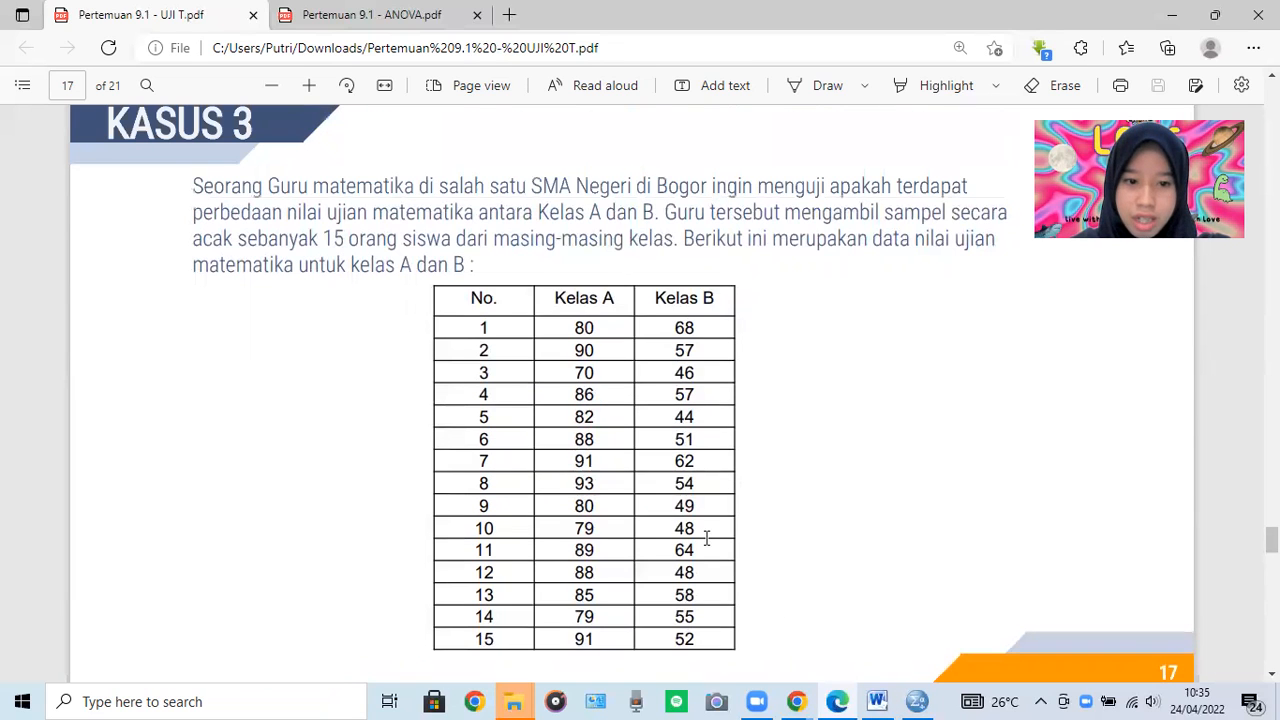
mouse_move(931, 697)
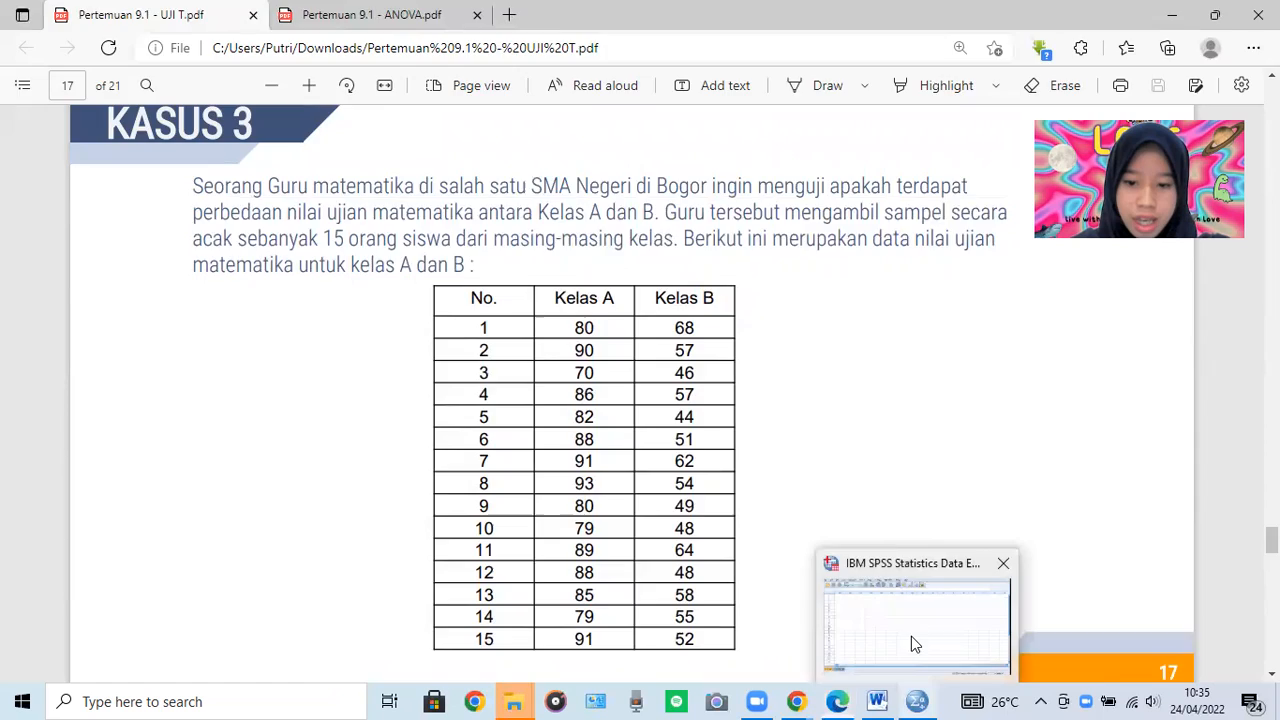
left_click(909, 640)
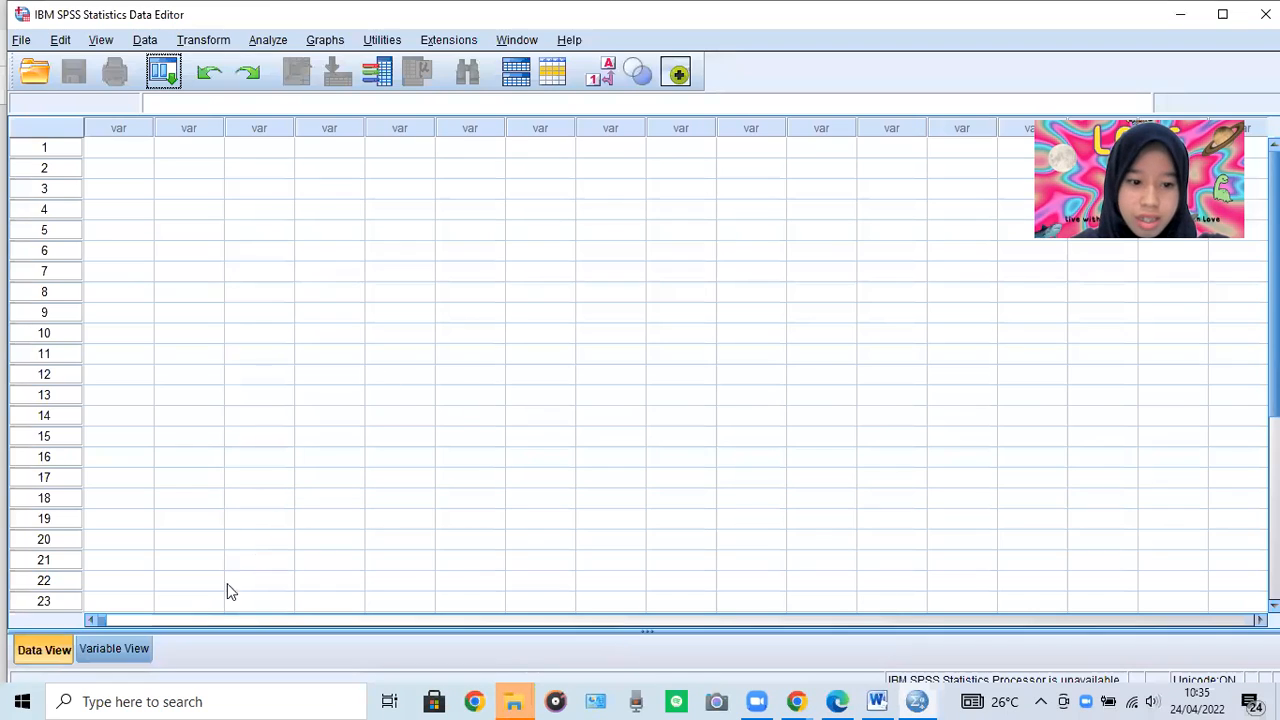
Define the first variable of the empty dataset with the name Nilai
left_click(83, 654)
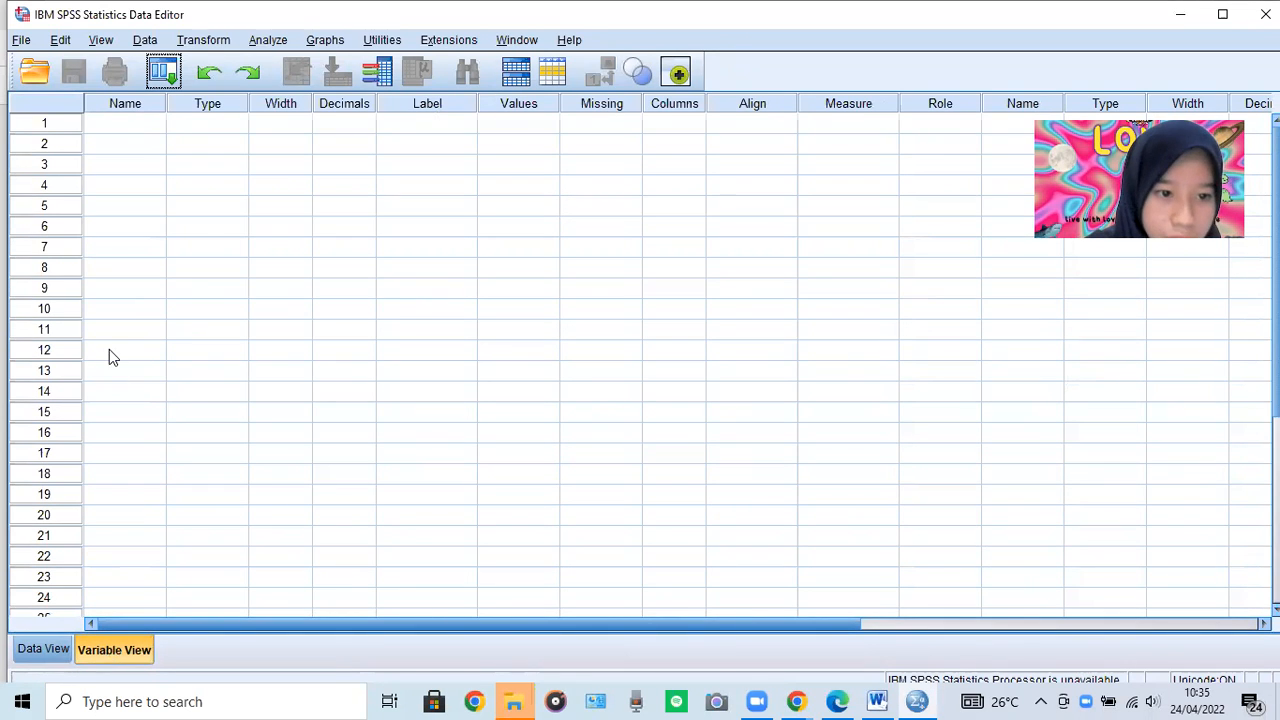
left_click(156, 129)
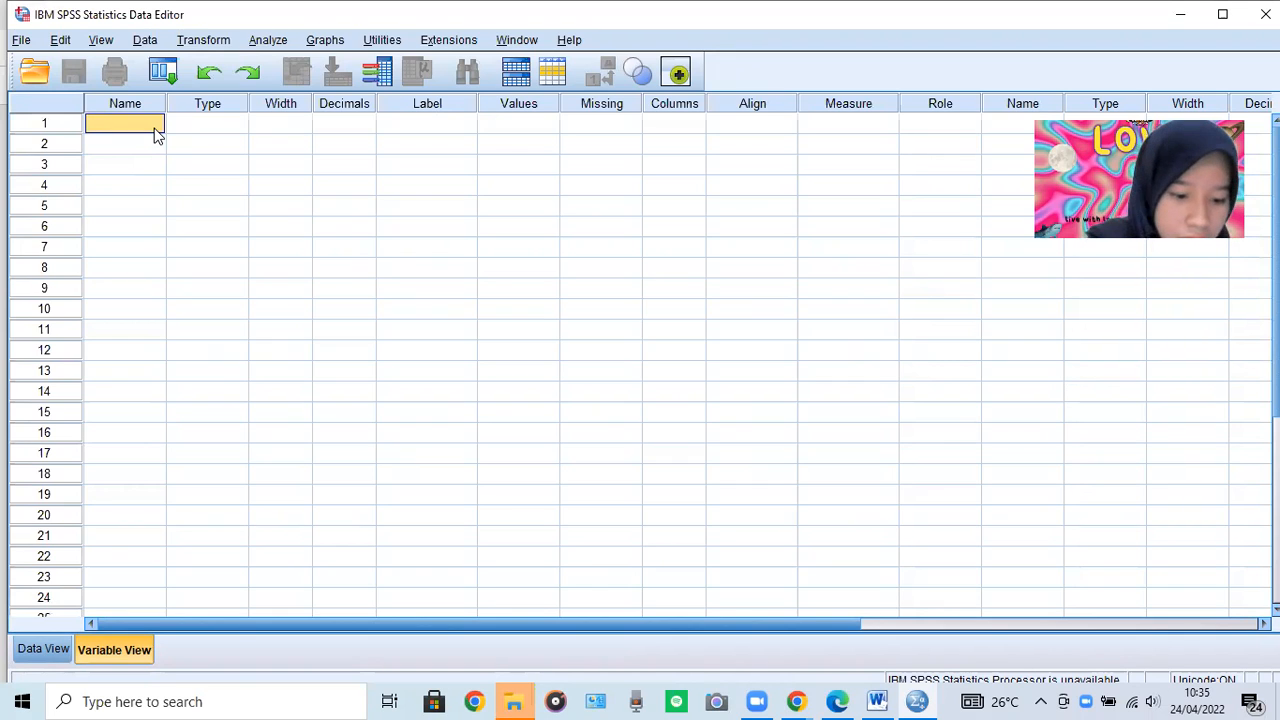
type("N")
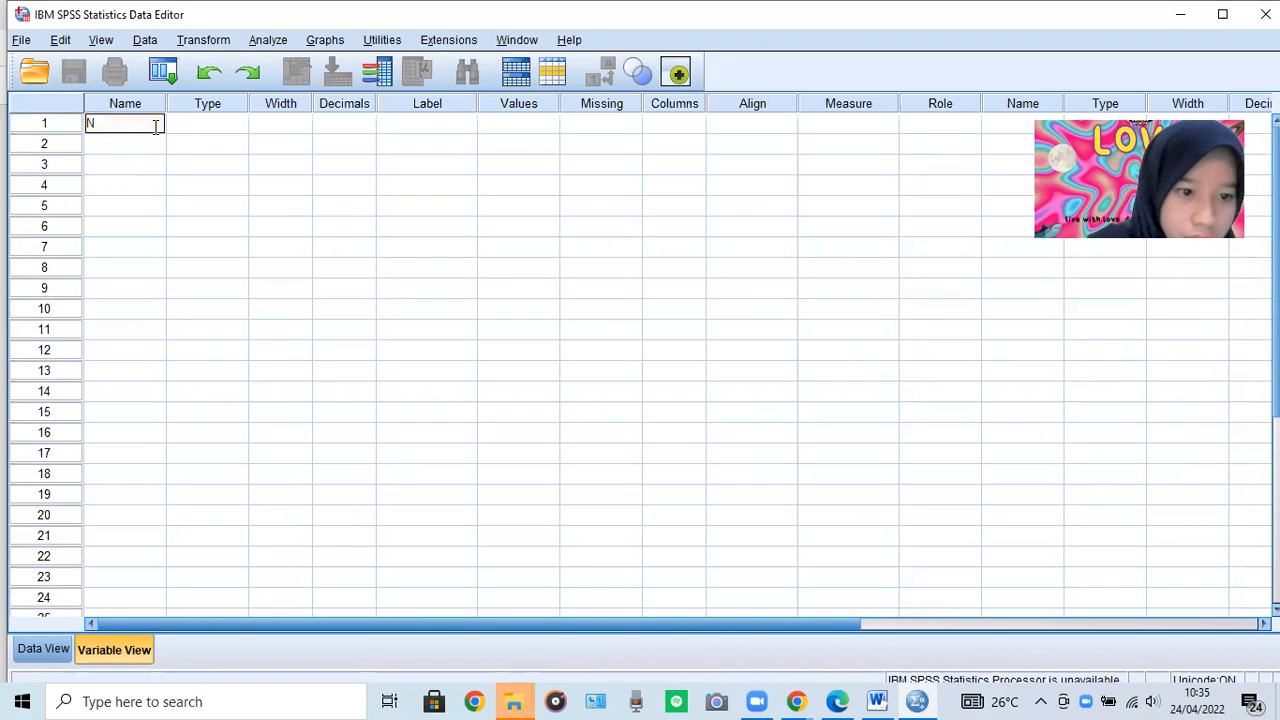
type("ilai")
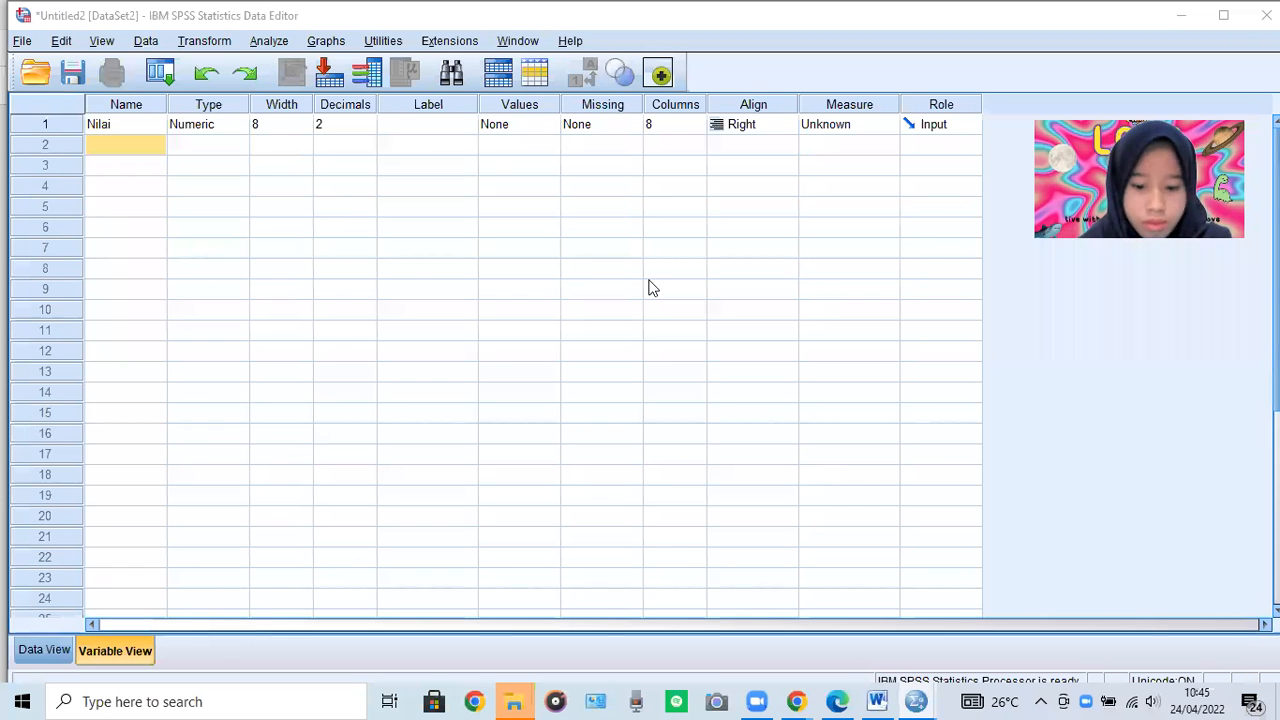
Define a second variable named Kelas directly below Nilai
left_click(146, 144)
type("K")
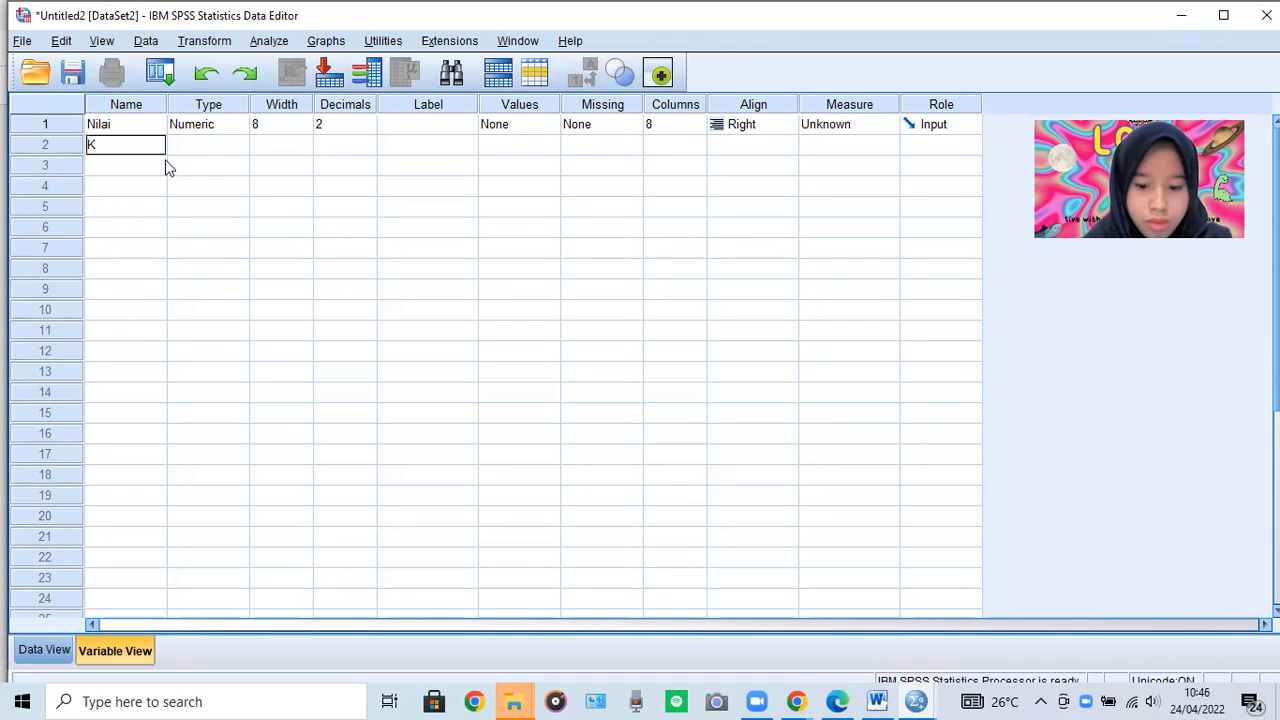
type("E")
key("BackSpace")
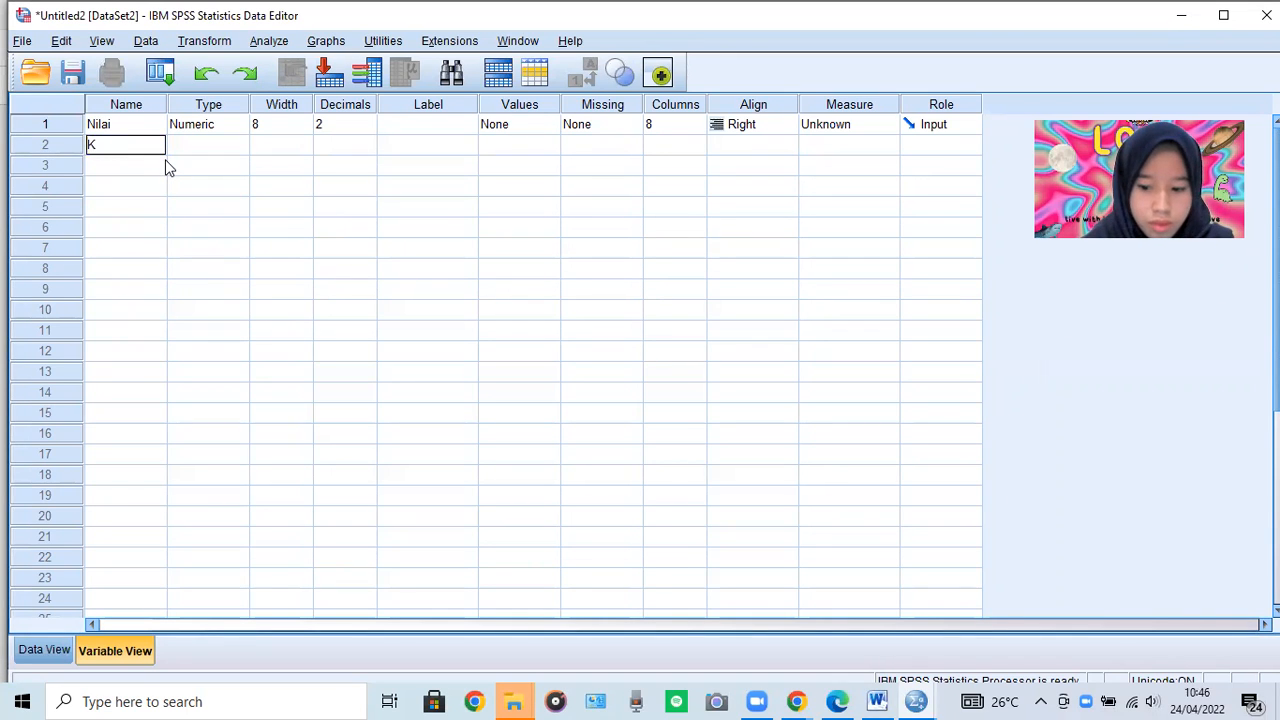
type("elas")
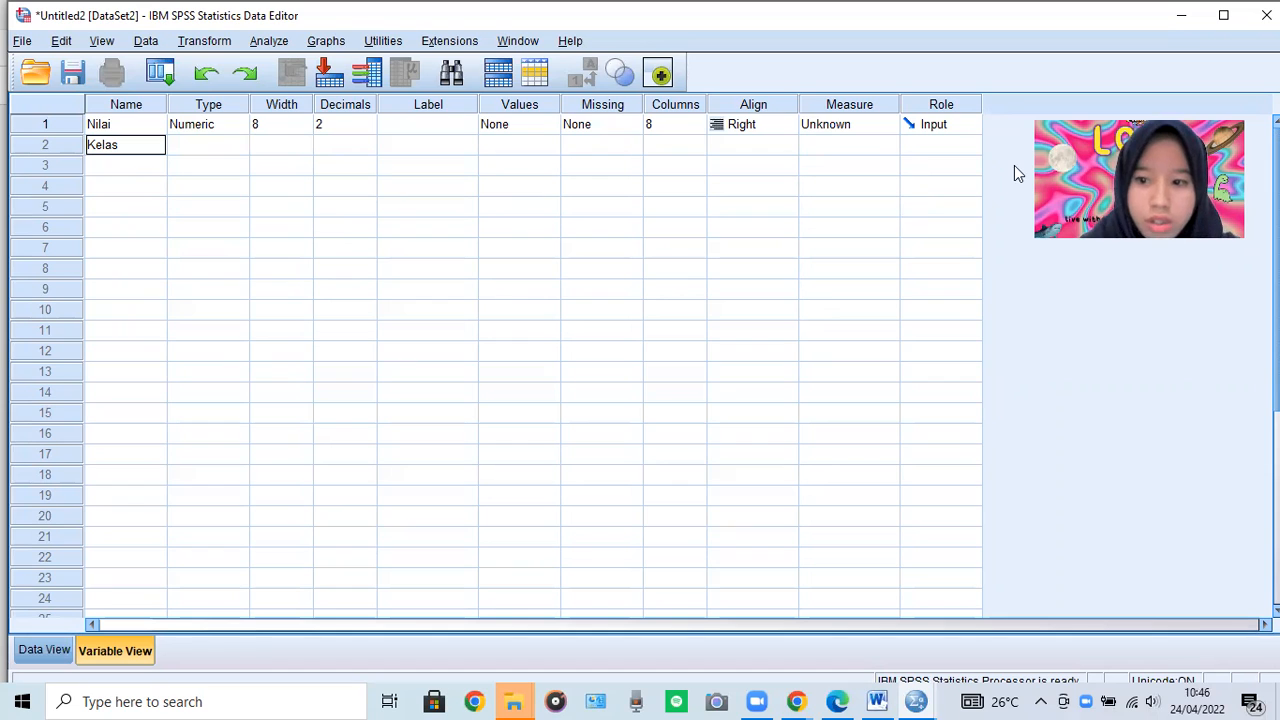
Set the number of decimals to 0 for both the Kelas and Nilai variables
left_click(368, 145)
left_click(368, 124)
left_click(369, 129)
left_click(369, 129)
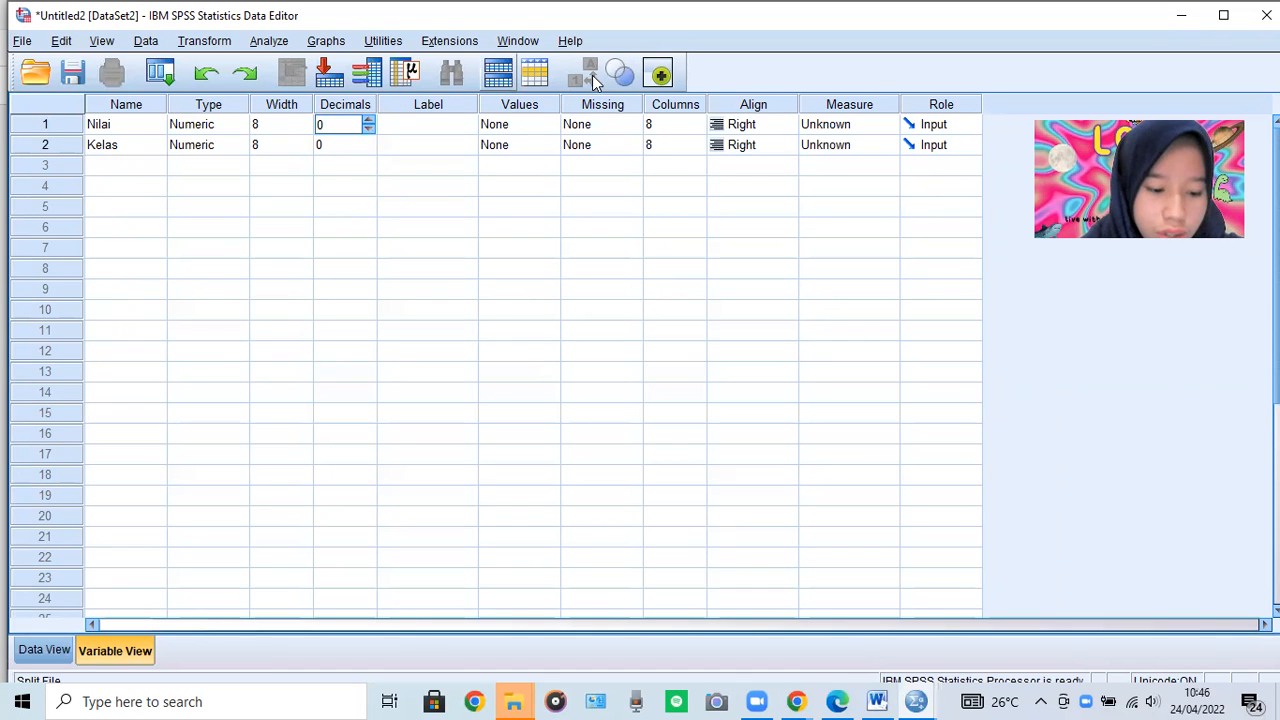
Label the Nilai variable "Nilai ujian matematika" and the Kelas variable "Kelas"
left_click(430, 122)
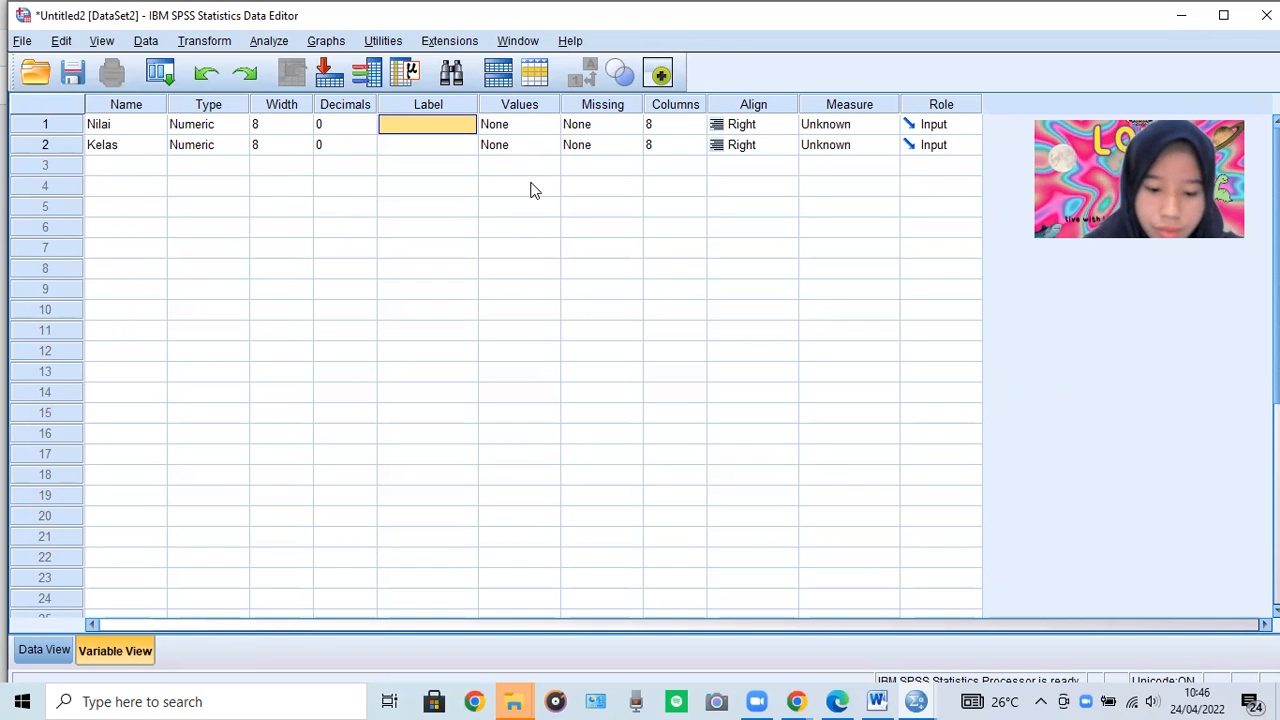
type("N")
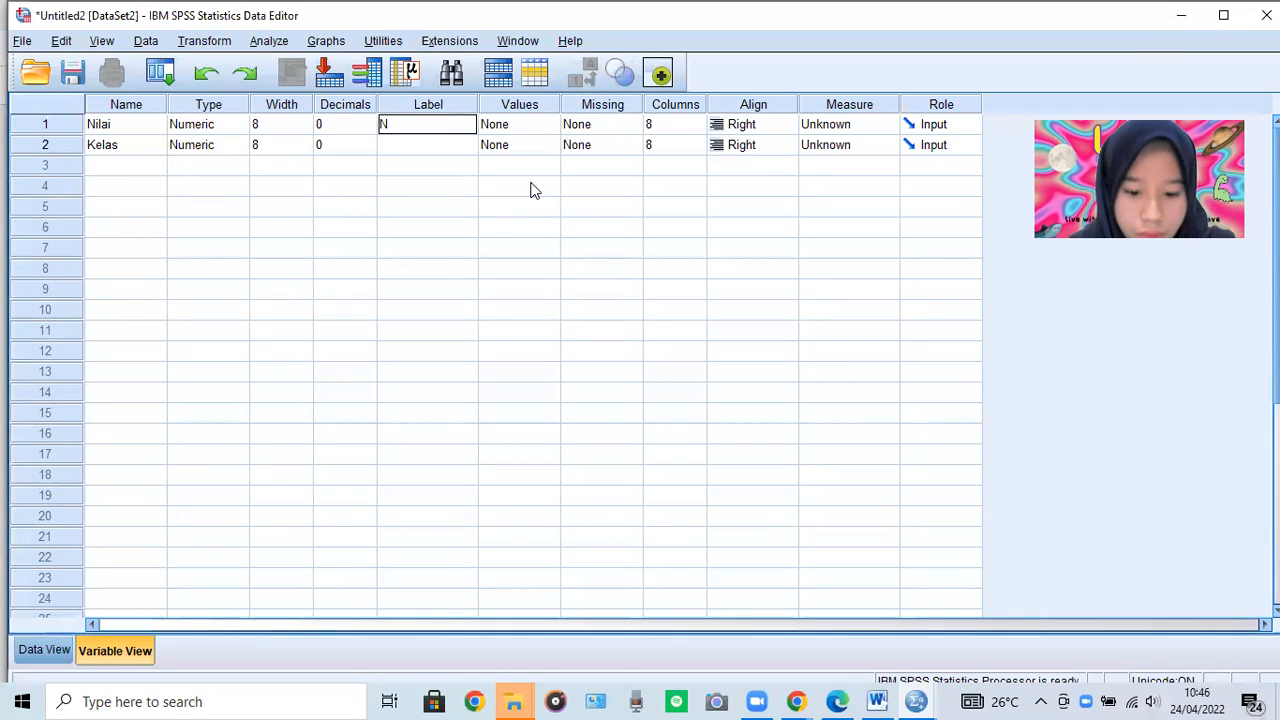
type("ilai ujian matema")
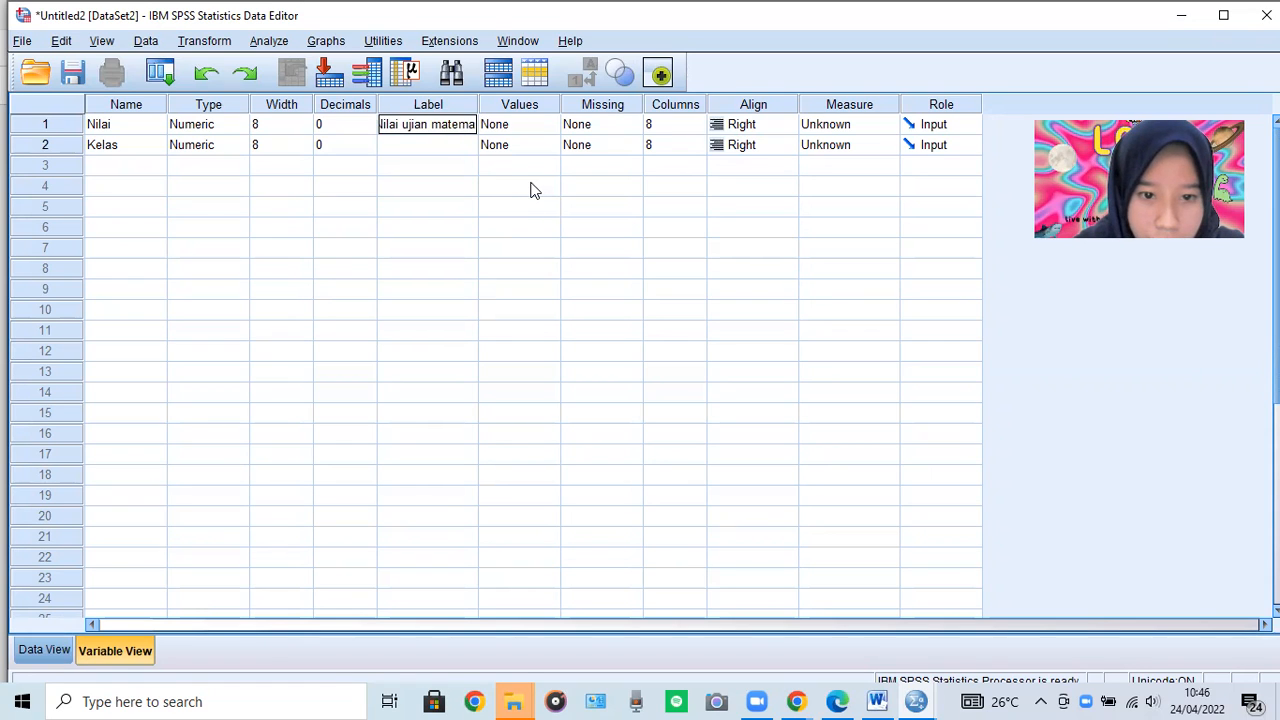
type("tika")
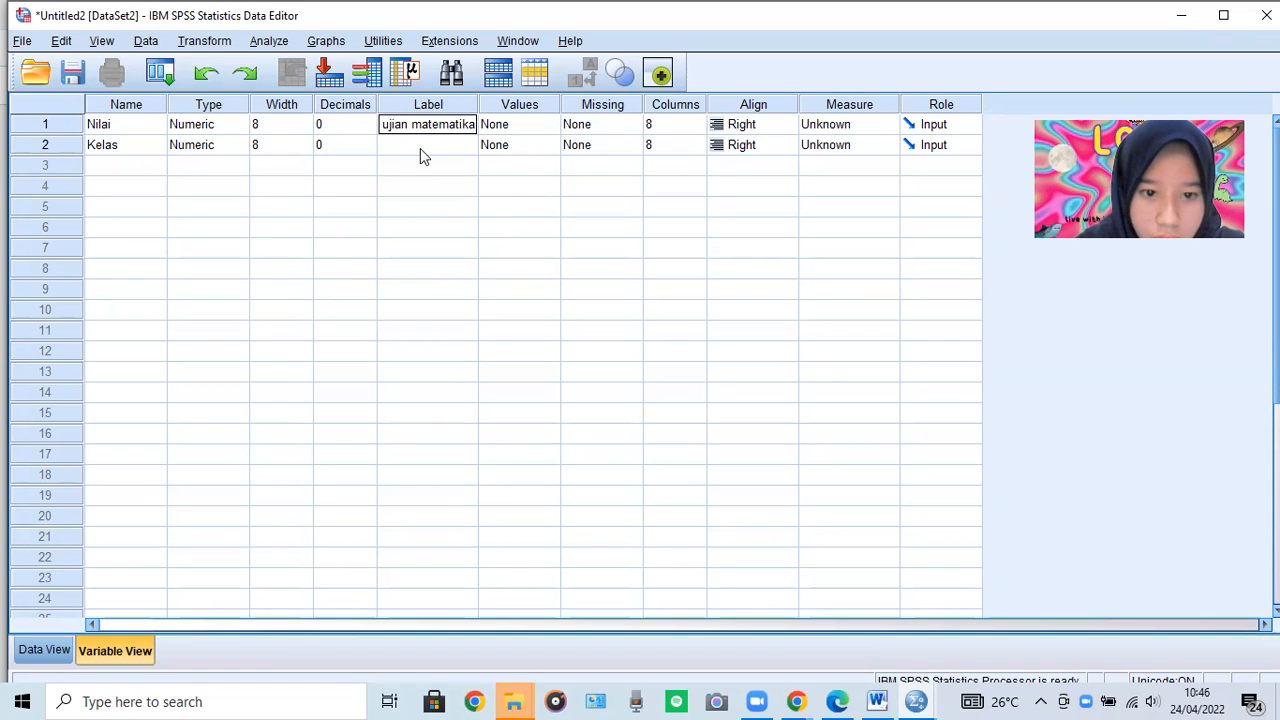
left_click(420, 148)
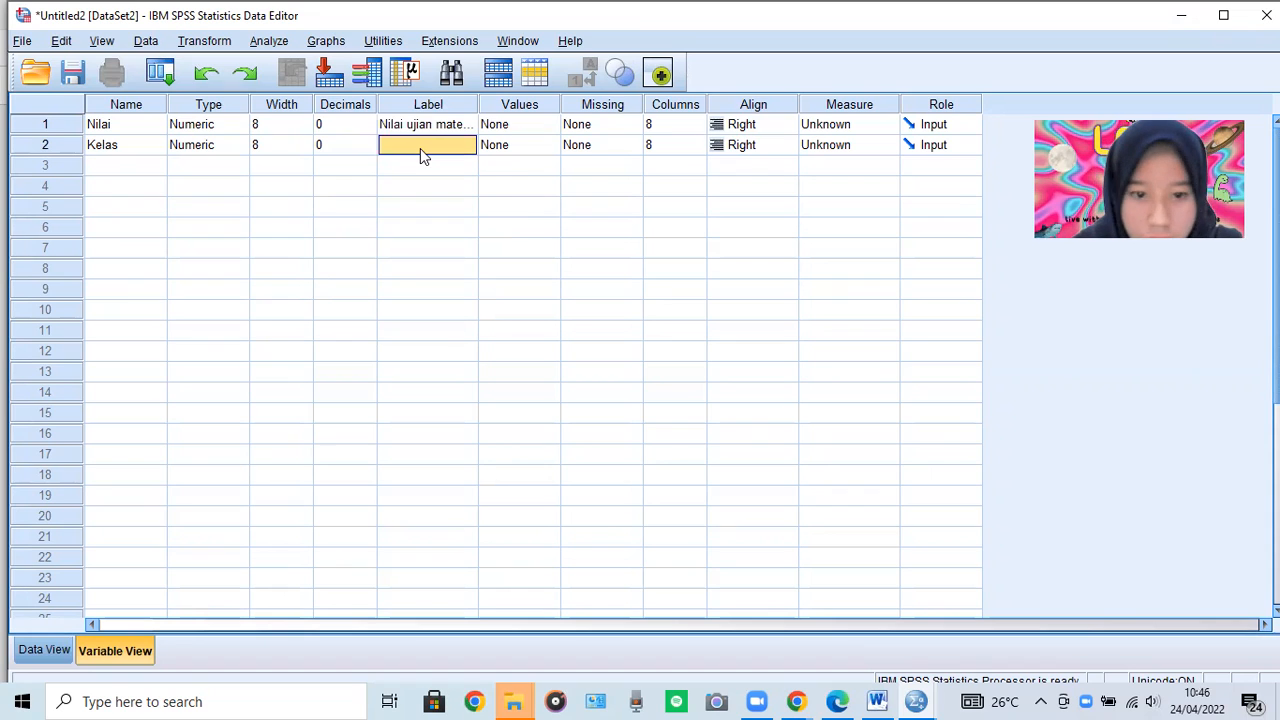
left_click(420, 148)
type("Kelas")
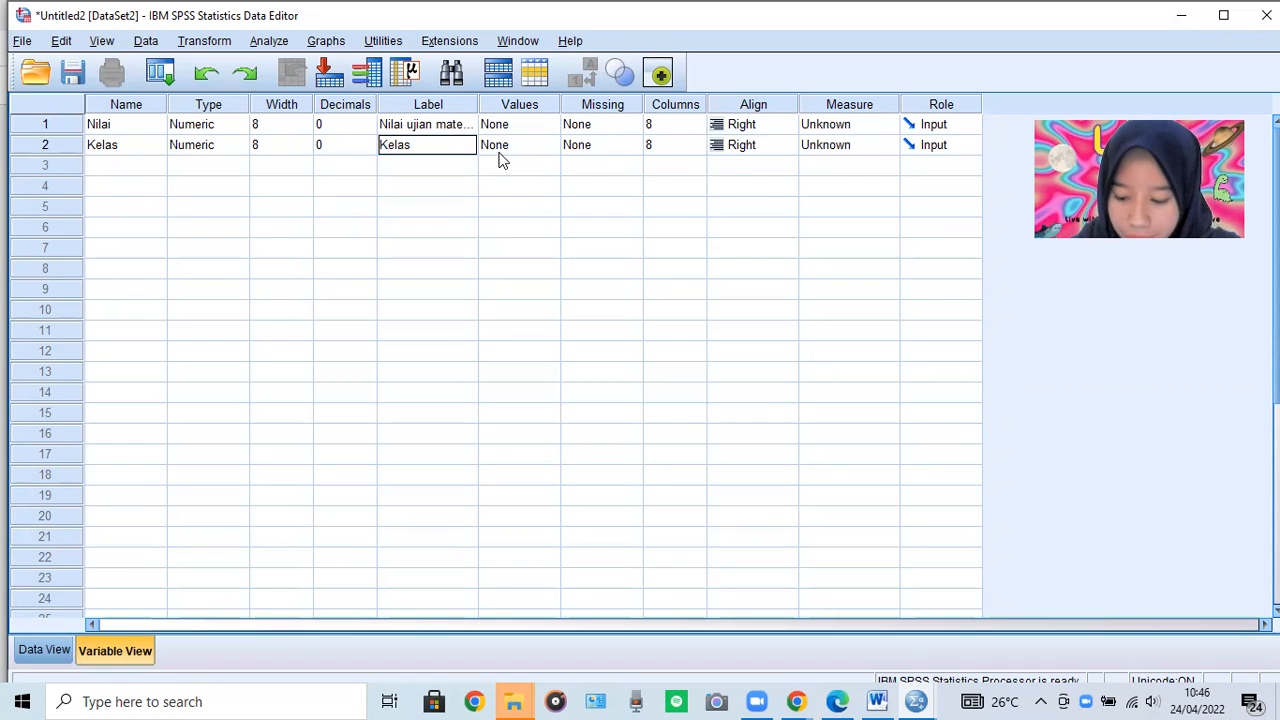
Add a value label to the Kelas variable that assigns "Kelas A" to the value 1
left_click(525, 129)
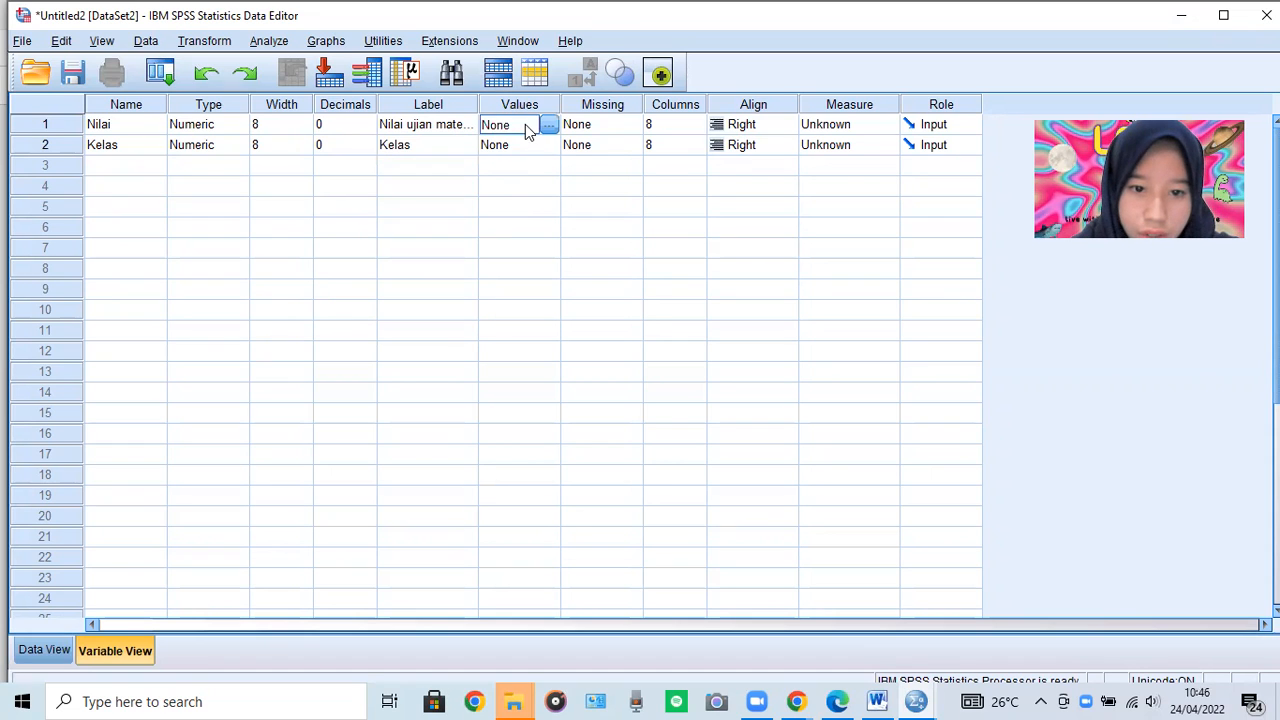
left_click(528, 148)
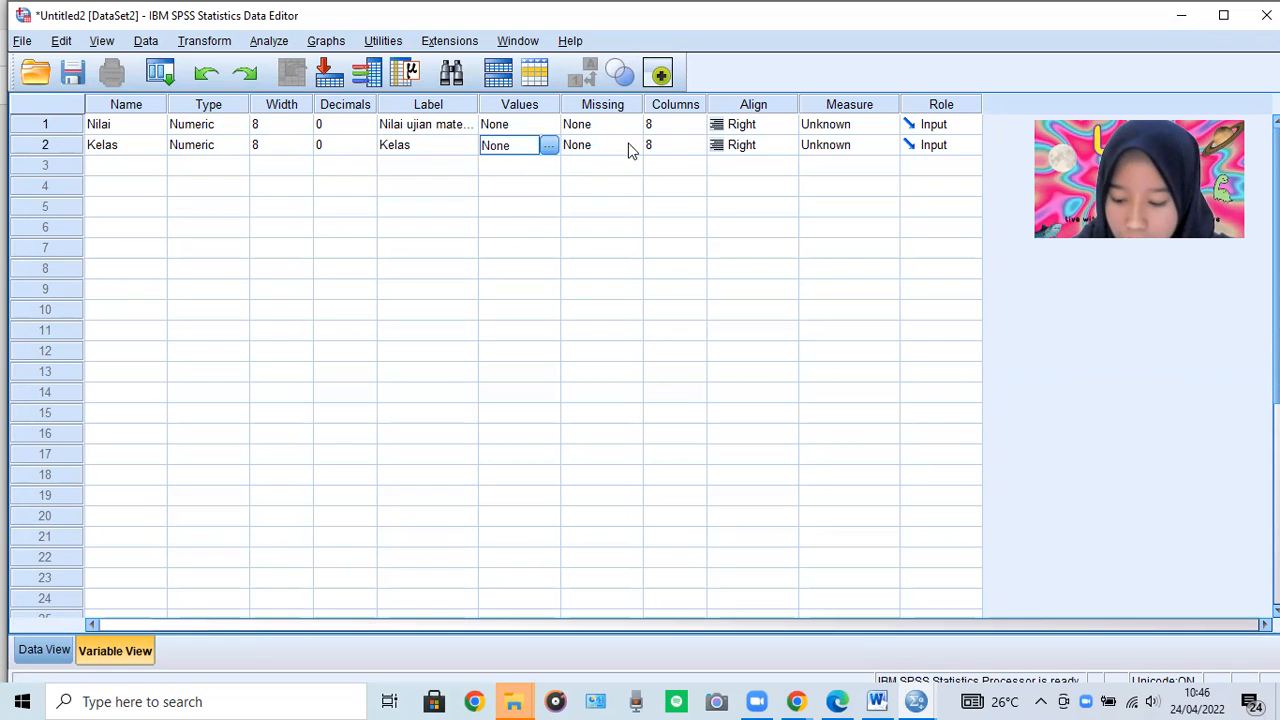
left_click(549, 148)
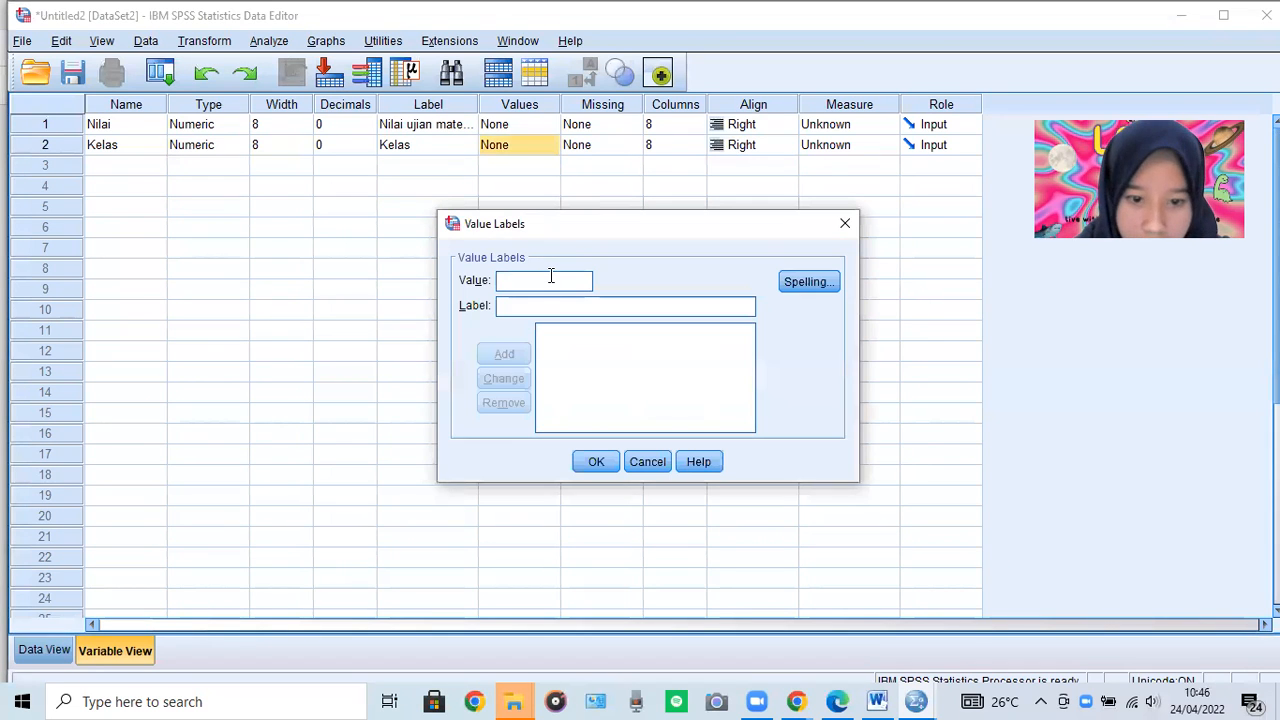
type("1")
left_click(537, 301)
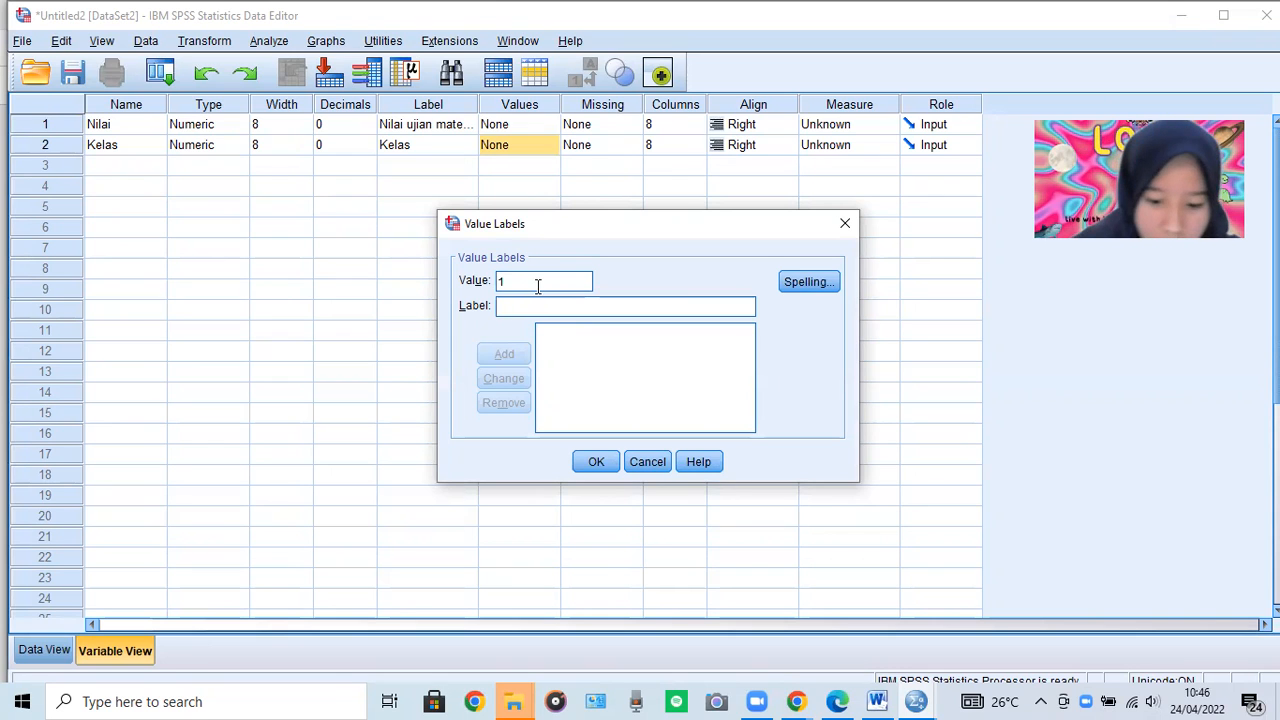
type("Kels")
key("BackSpace")
key("BackSpace")
type("las ")
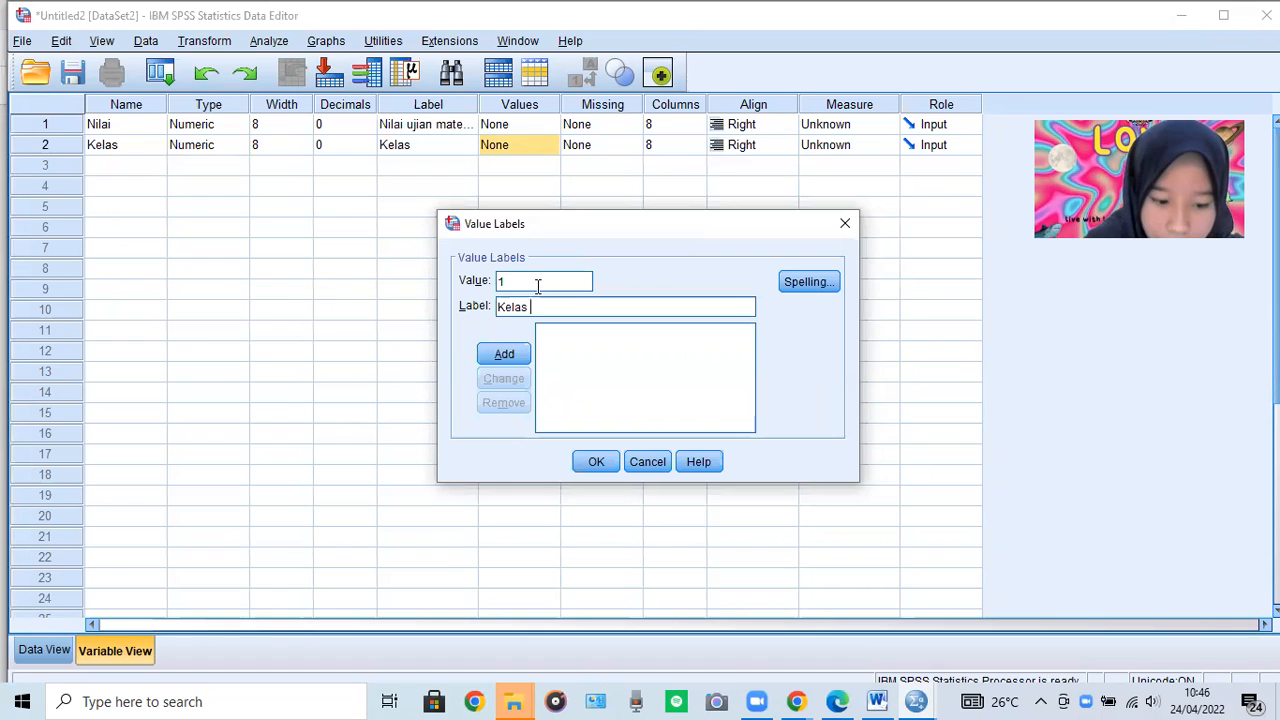
type("A")
left_click(510, 358)
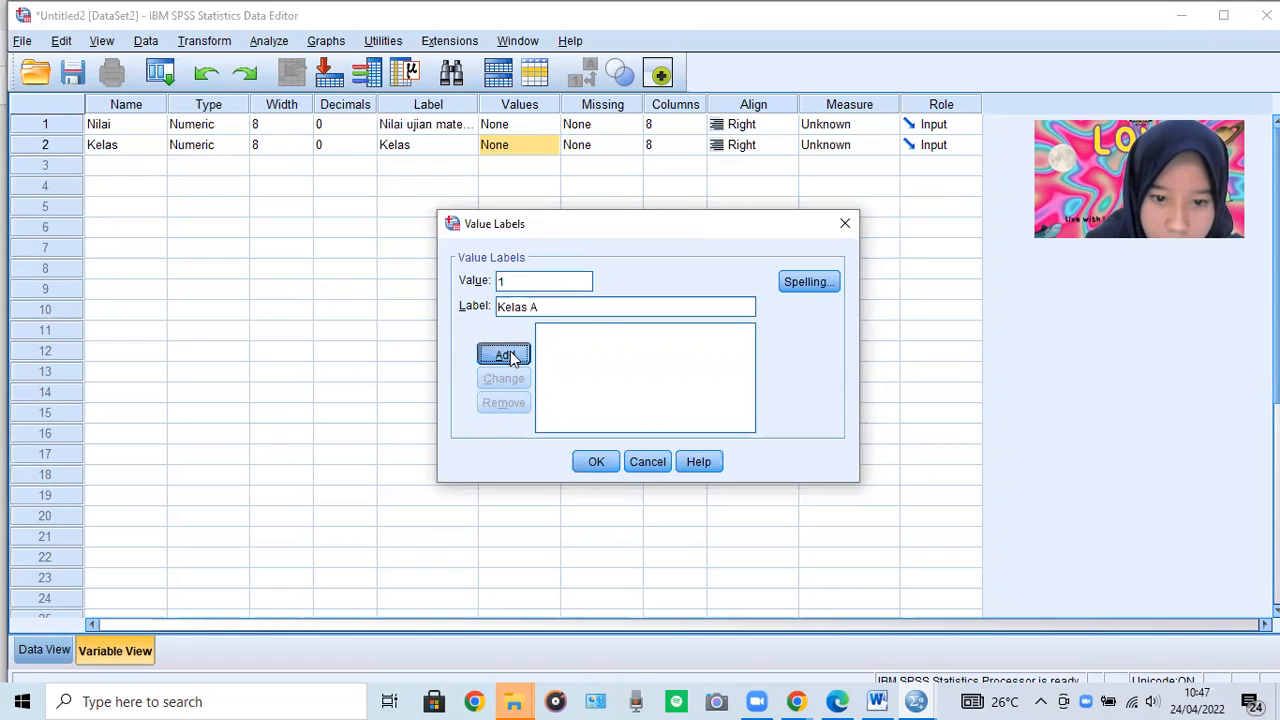
Add the value label "Kelas B" for the value 2 and apply the value labels to the Kelas variable
type("2")
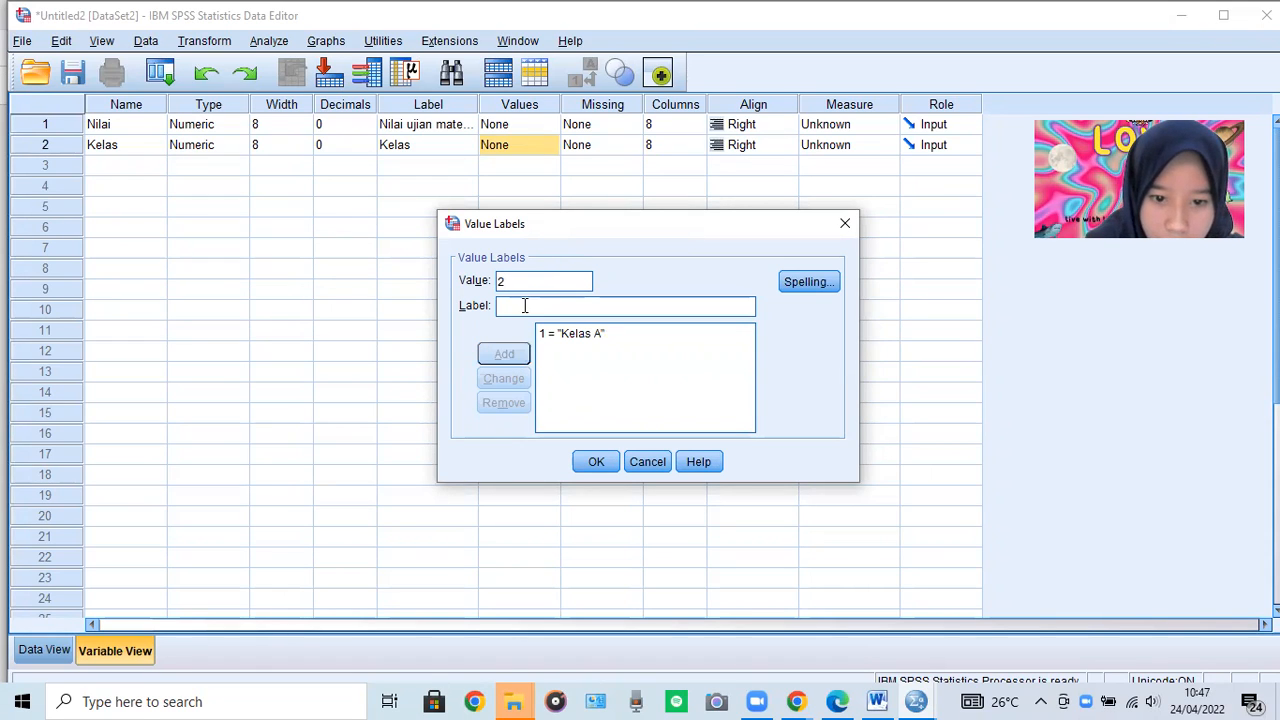
type("KL")
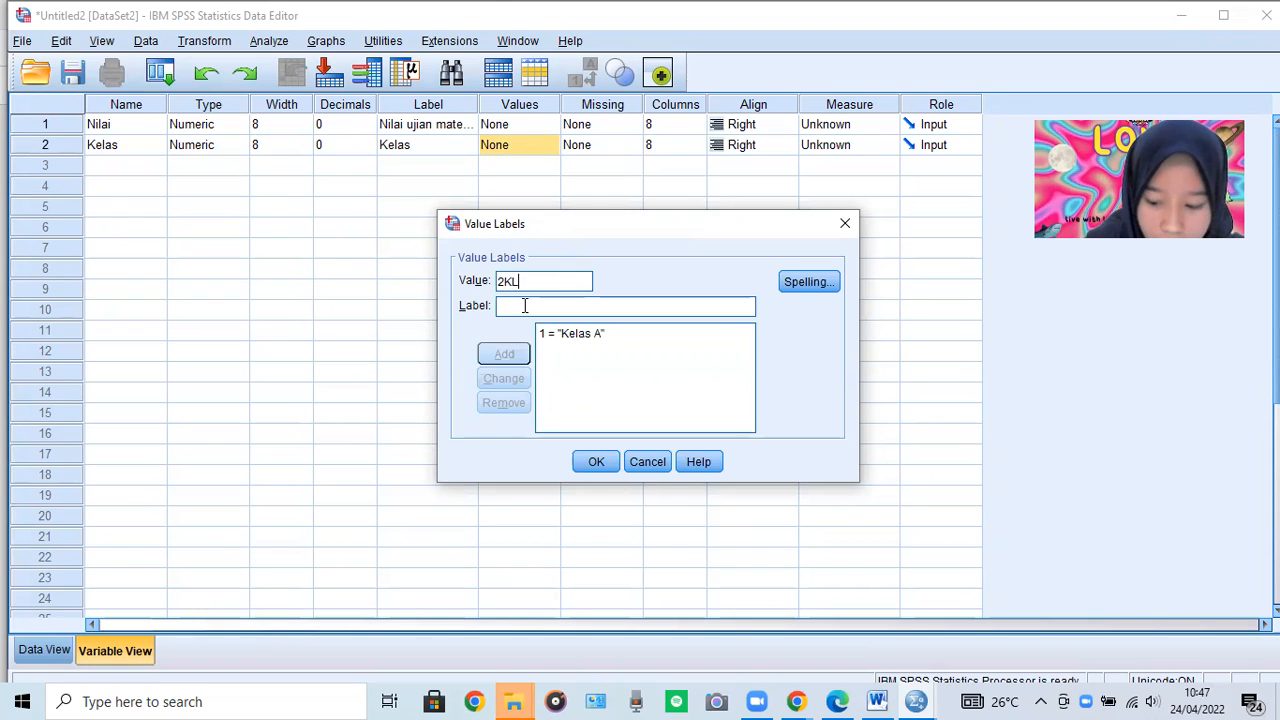
key("BackSpace")
key("BackSpace")
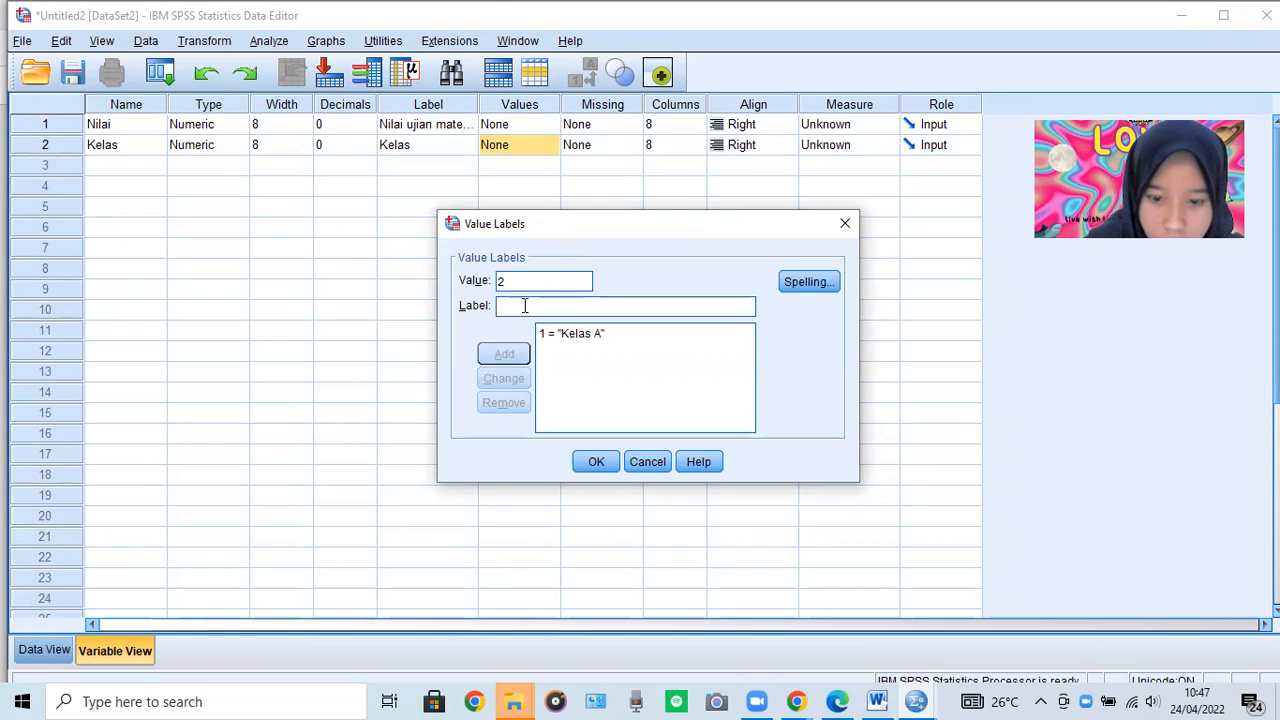
left_click(514, 306)
type("k")
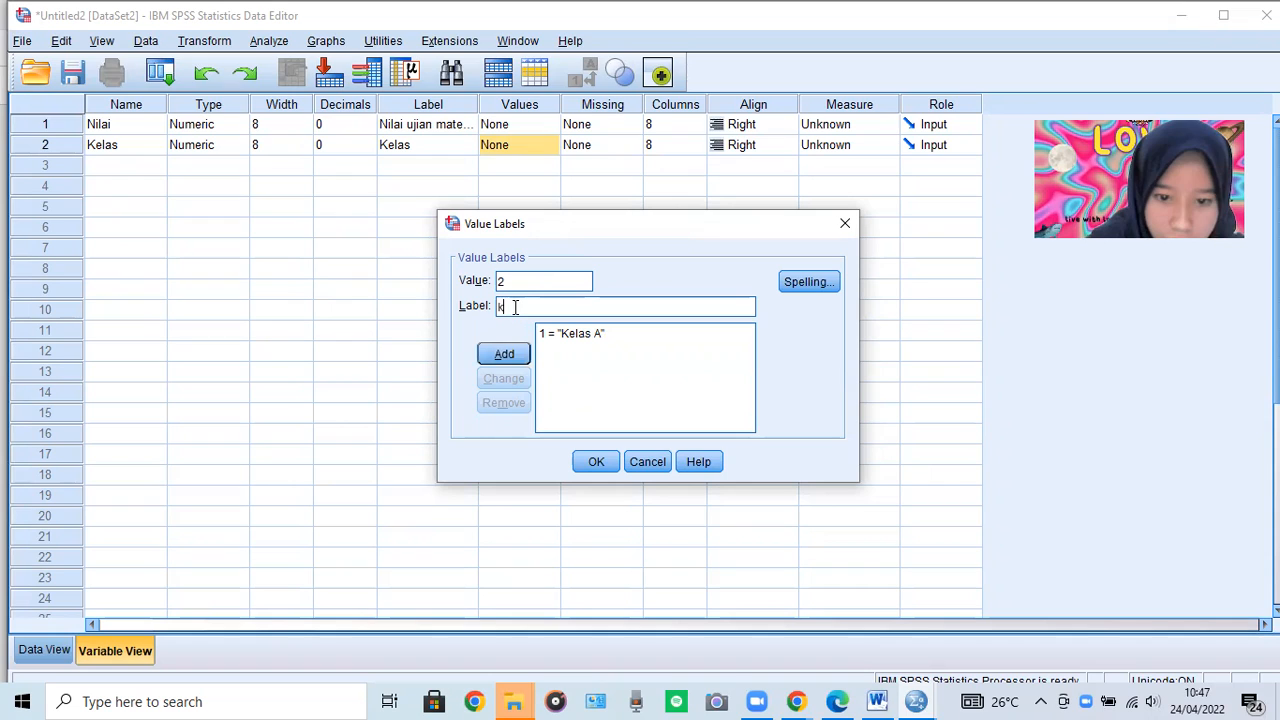
key("BackSpace")
type("K")
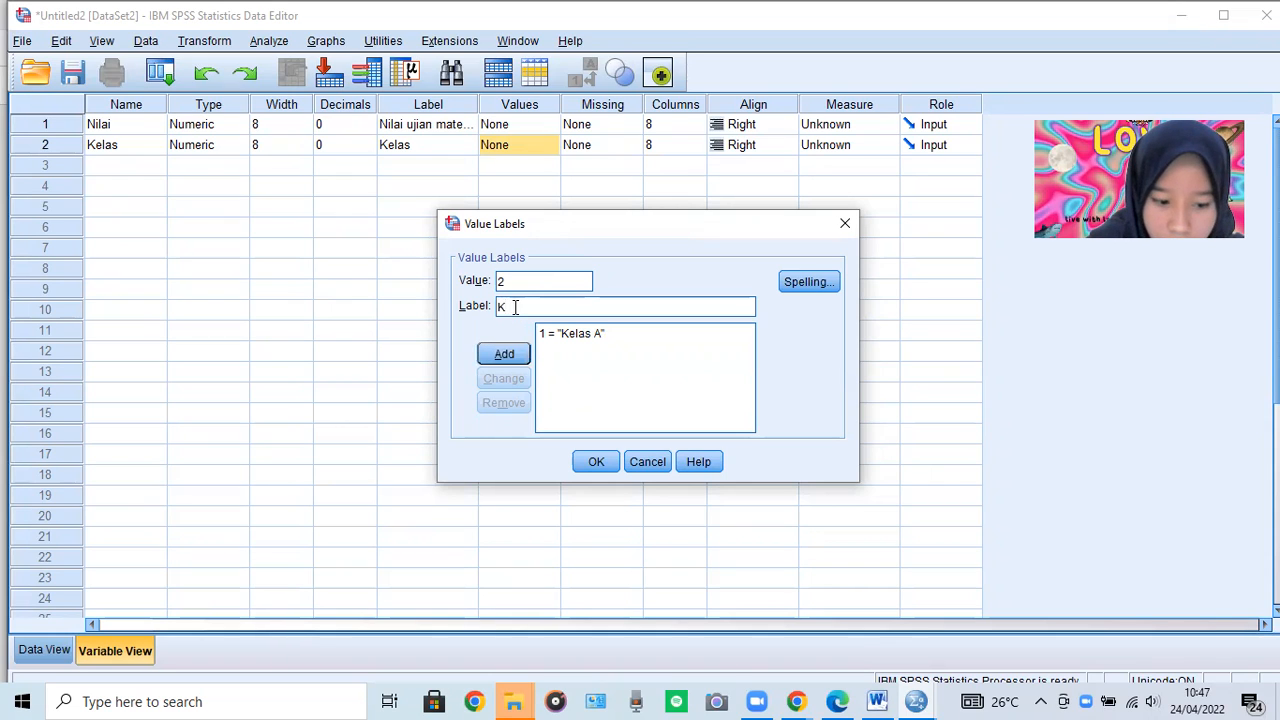
type("ela")
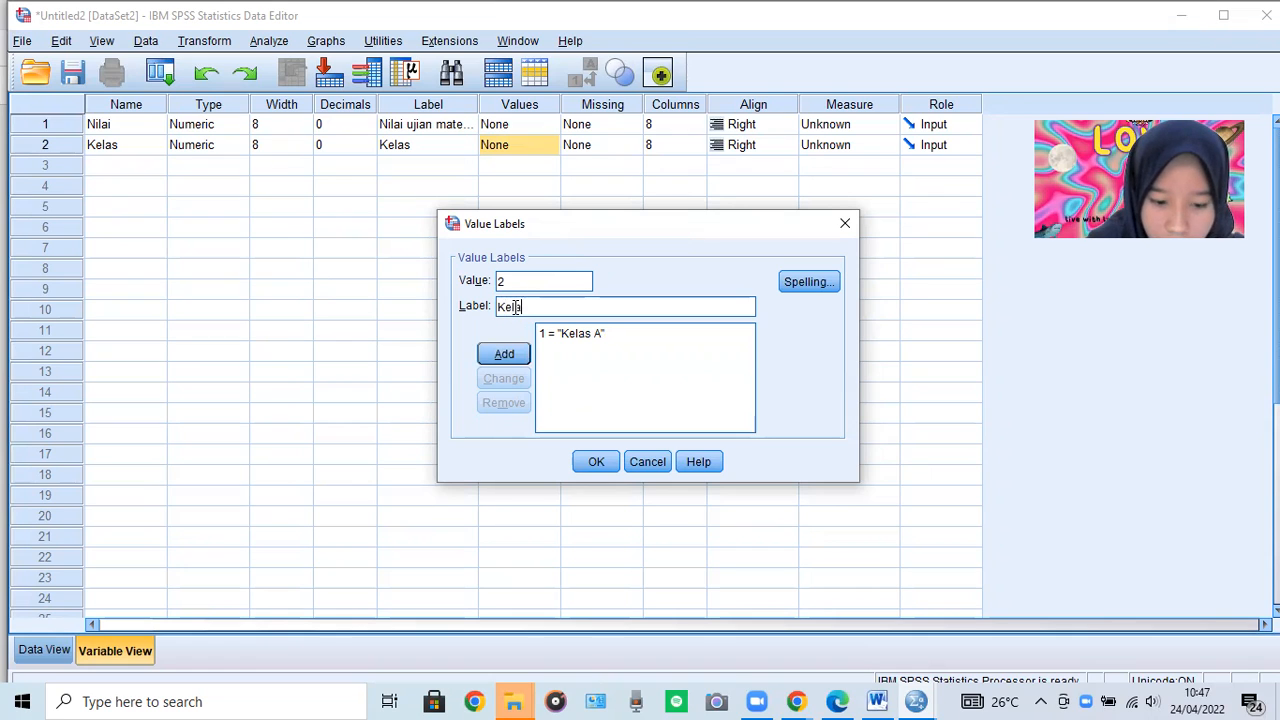
type("s b")
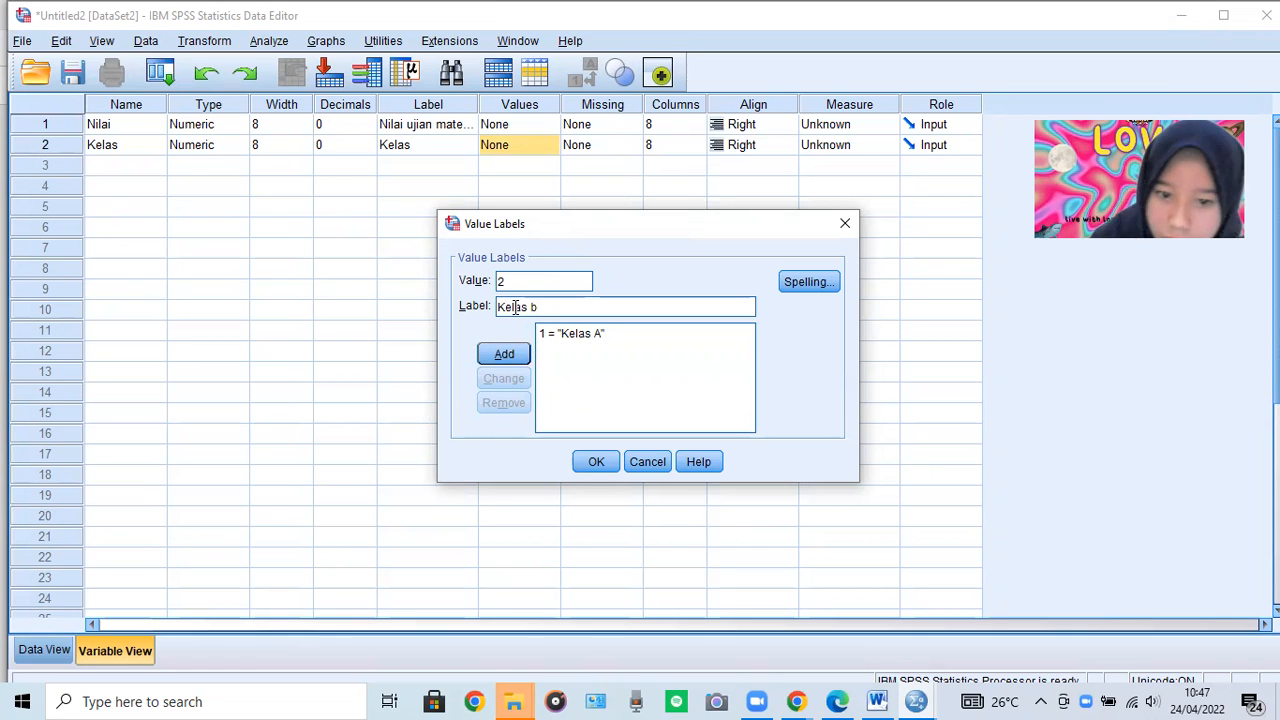
key("BackSpace")
type("B")
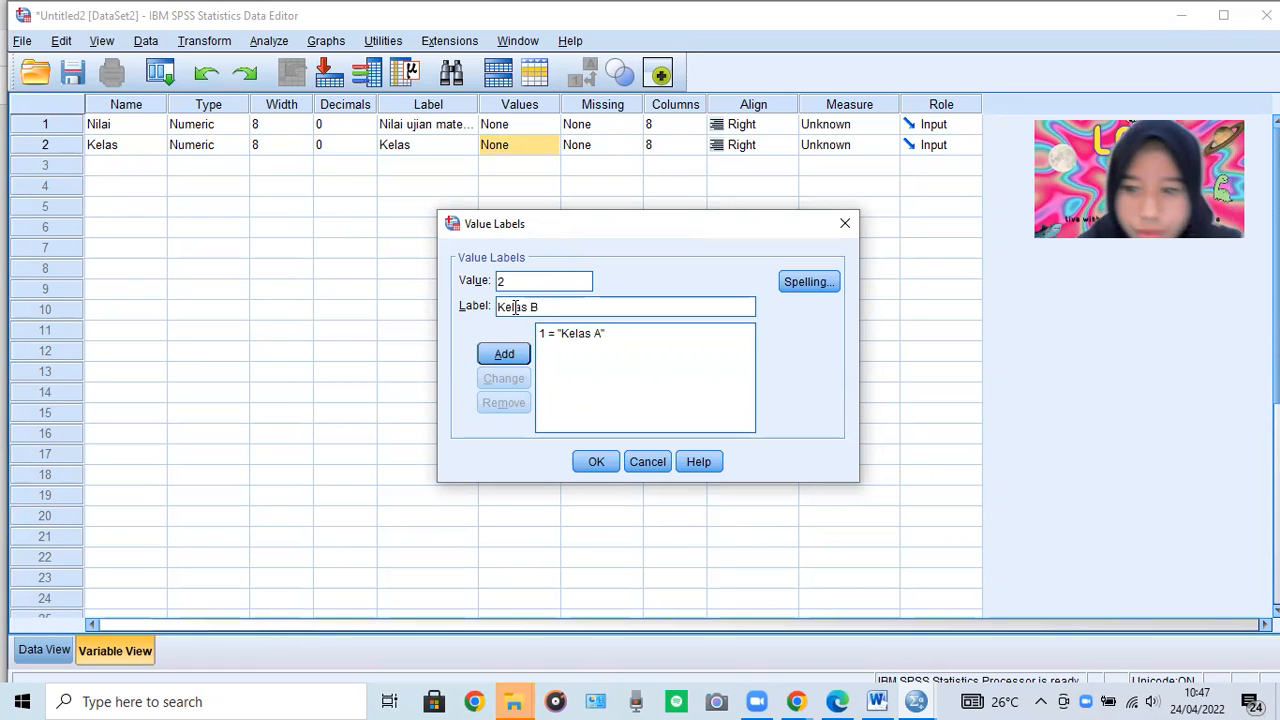
left_click(492, 357)
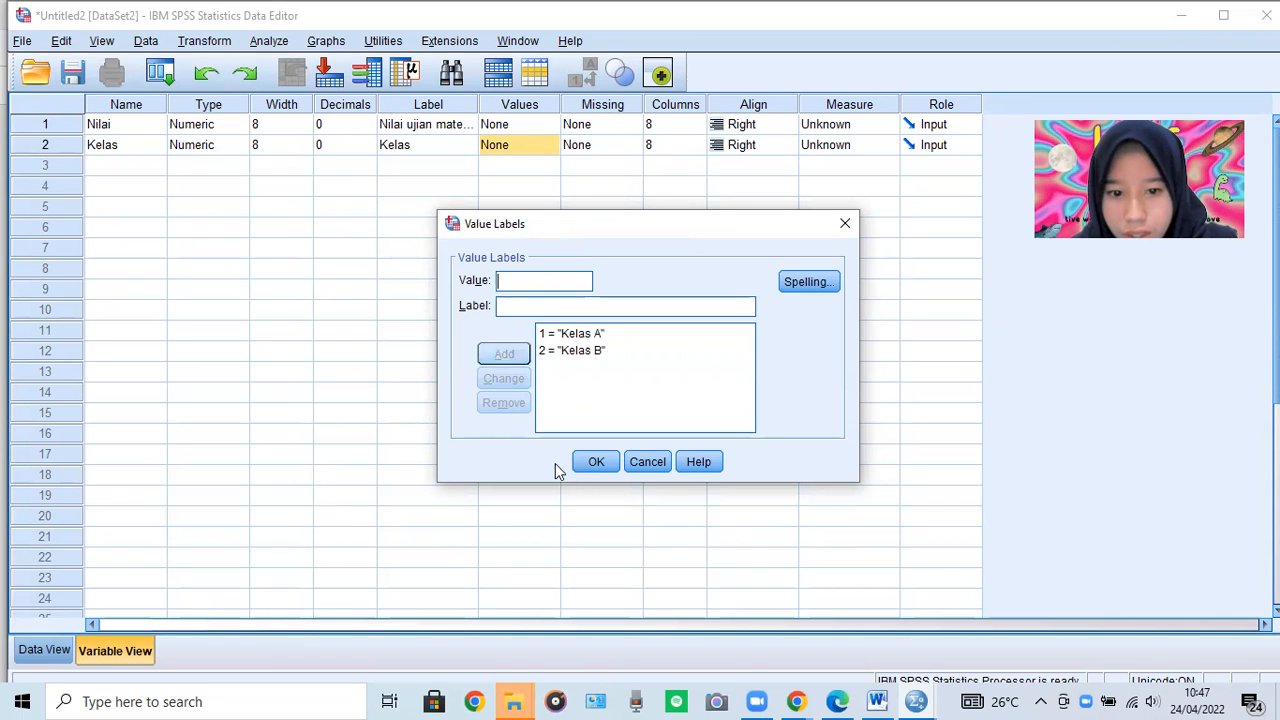
left_click(594, 463)
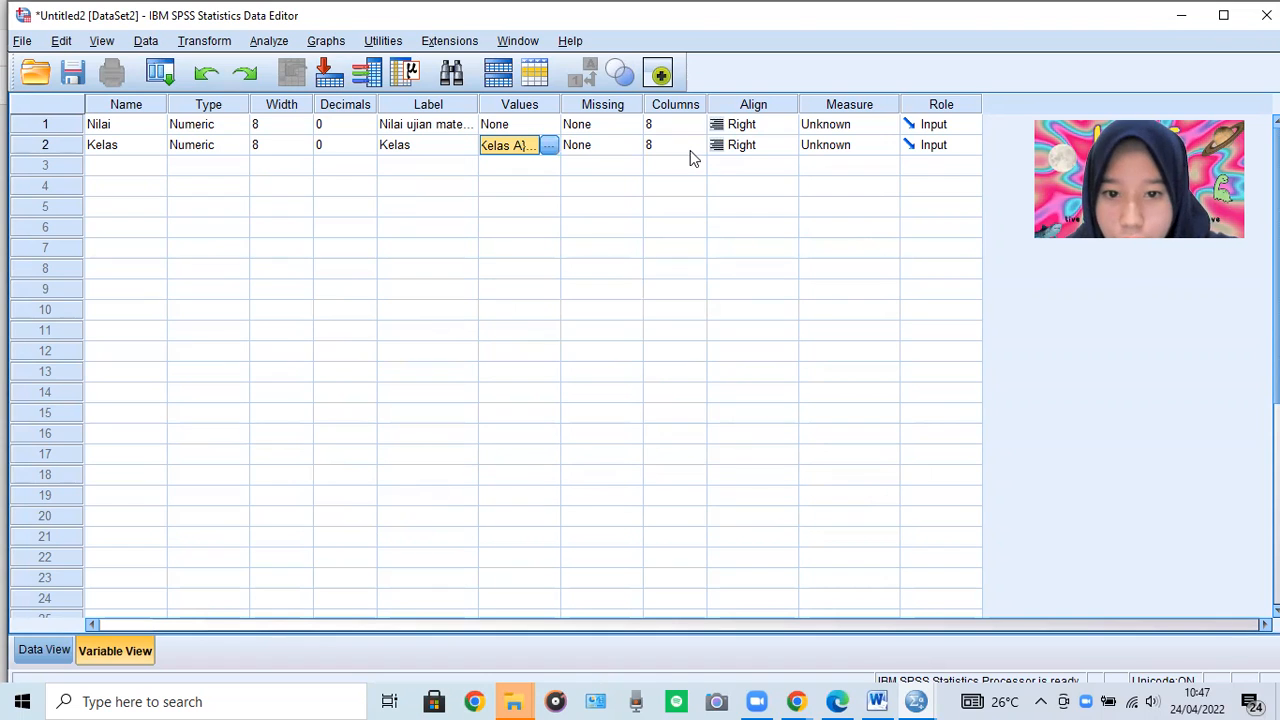
Set the measurement level to Scale for the Nilai variable and to Nominal for the Kelas variable
left_click(820, 125)
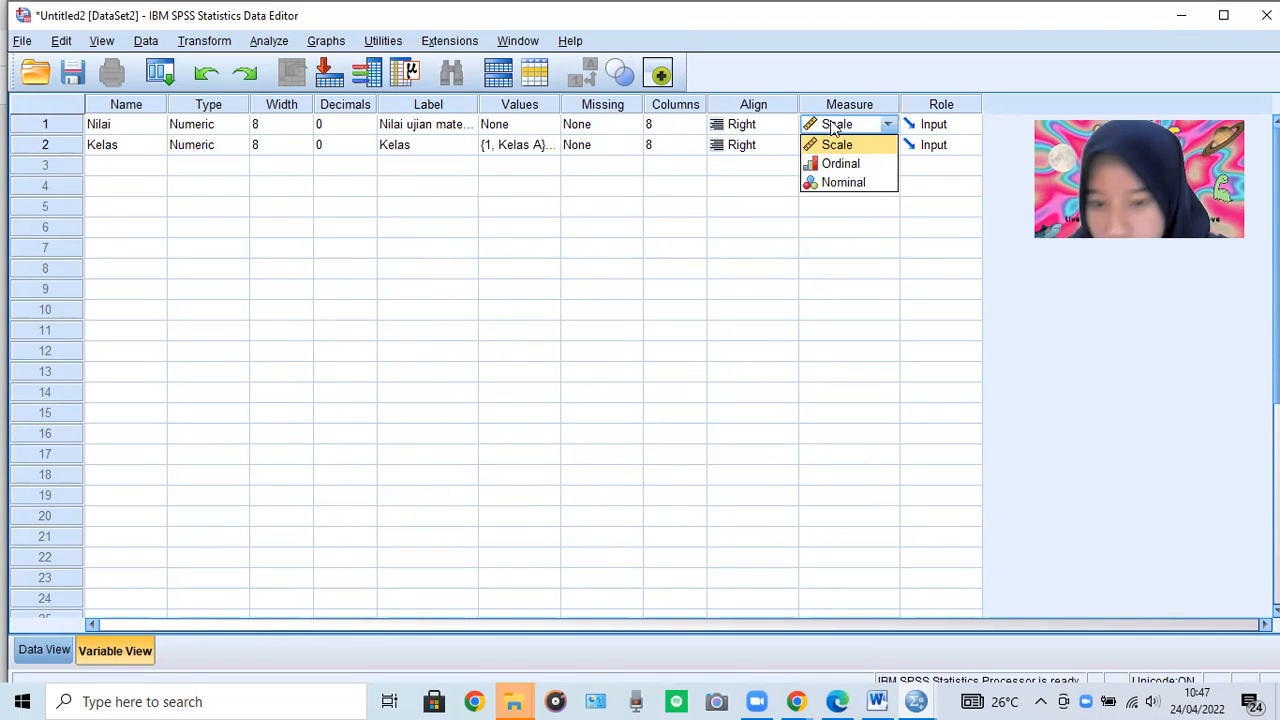
left_click(820, 145)
left_click(815, 145)
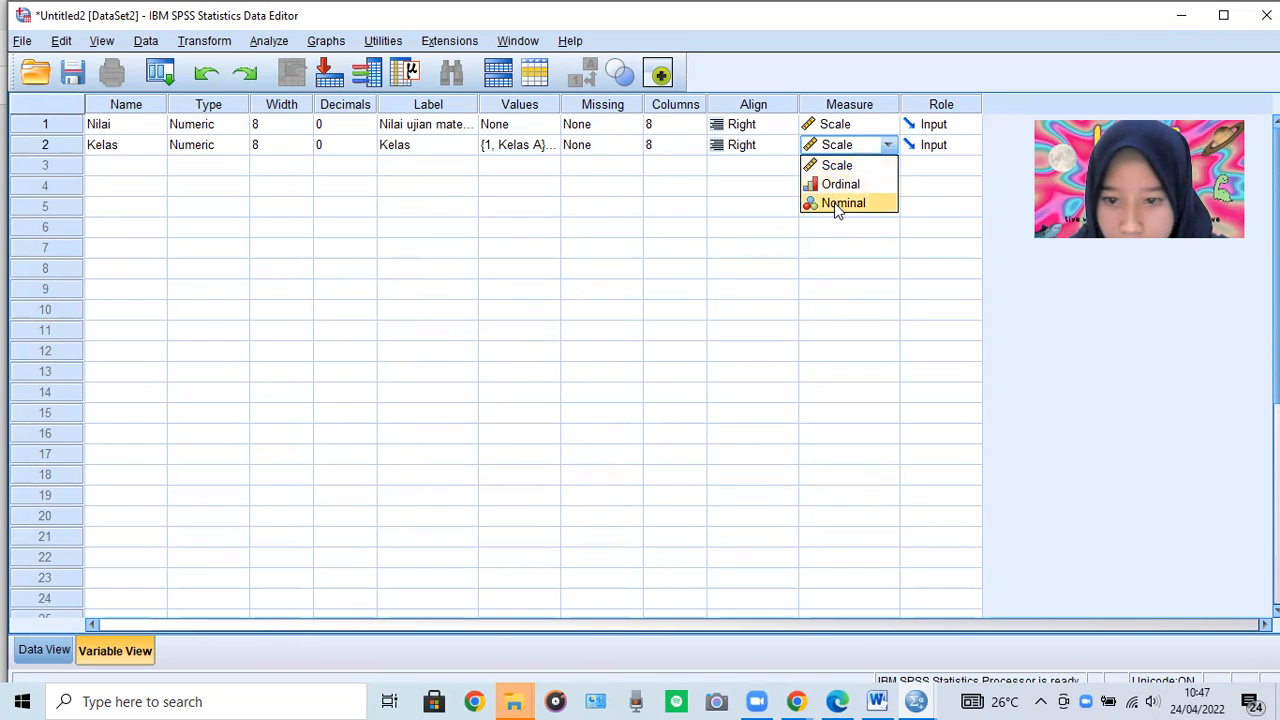
left_click(840, 203)
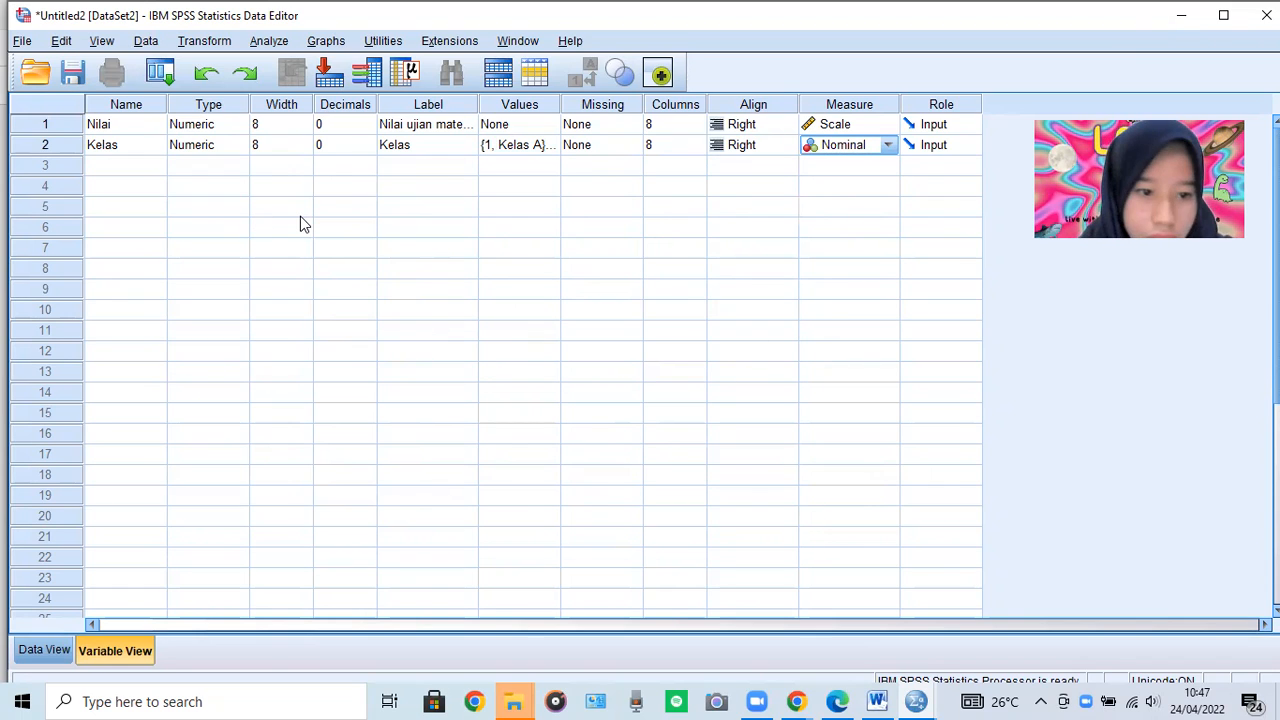
Show the data sheet instead of the variable definitions and place it side by side with Pertemuan 9.1 - ANOVA.pdf
left_click(42, 650)
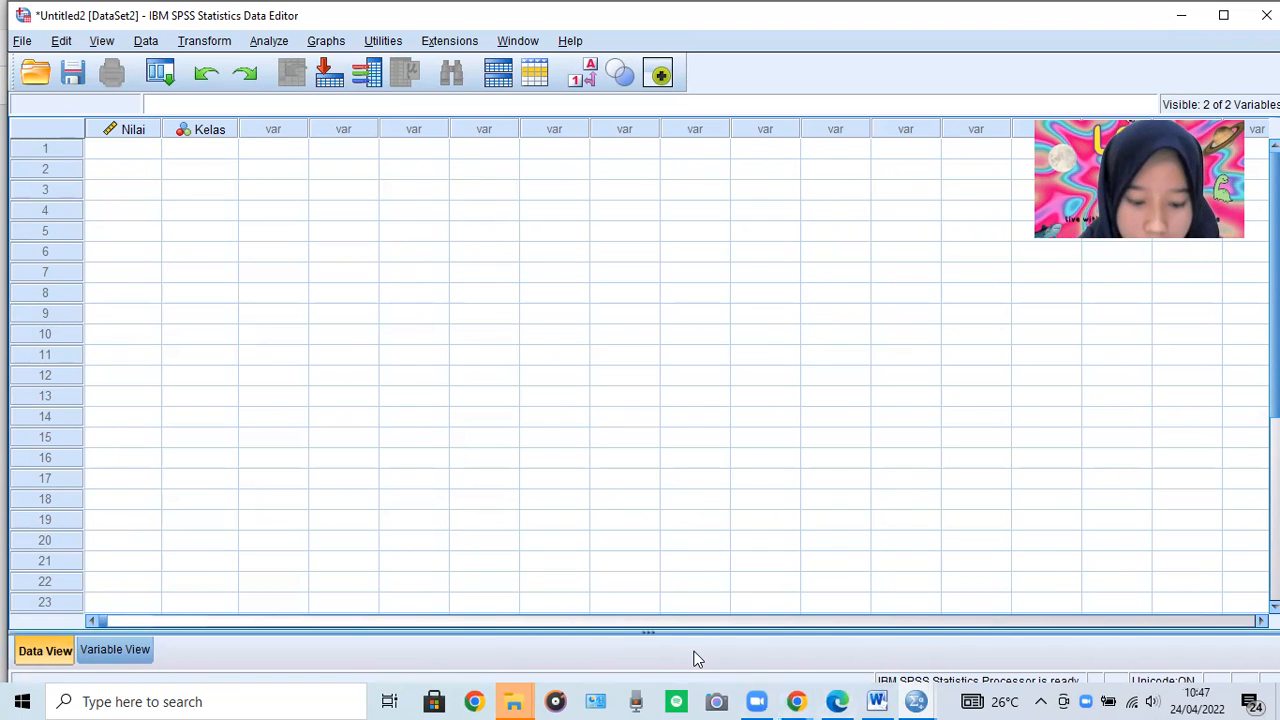
key("super+Right")
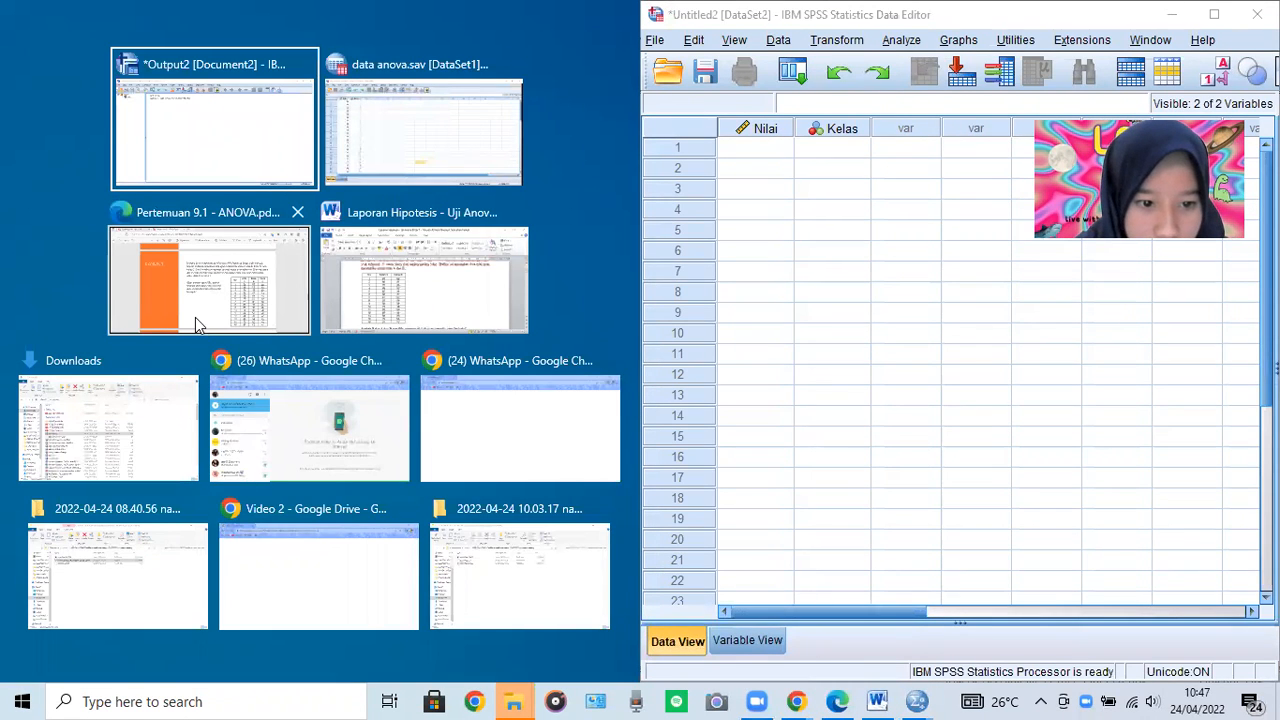
left_click(174, 145)
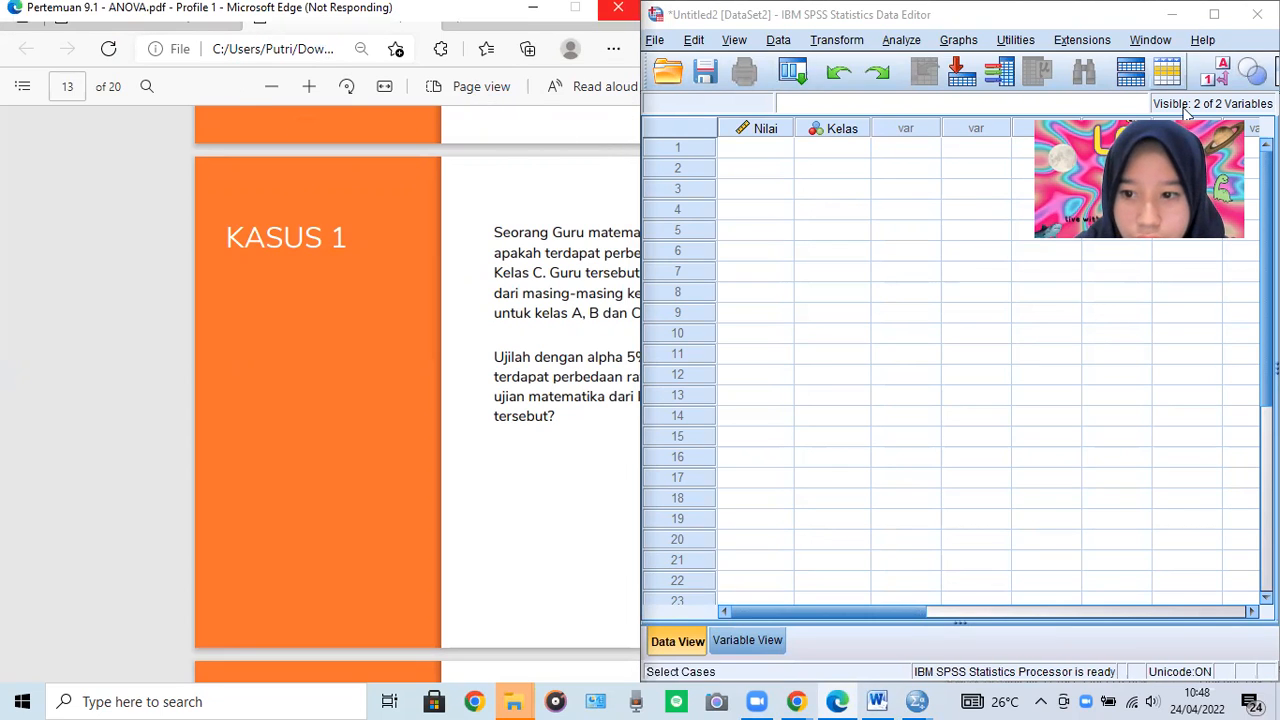
Maximize the SPSS window and enter the first case with Nilai 80 and Kelas 1
left_click(774, 148)
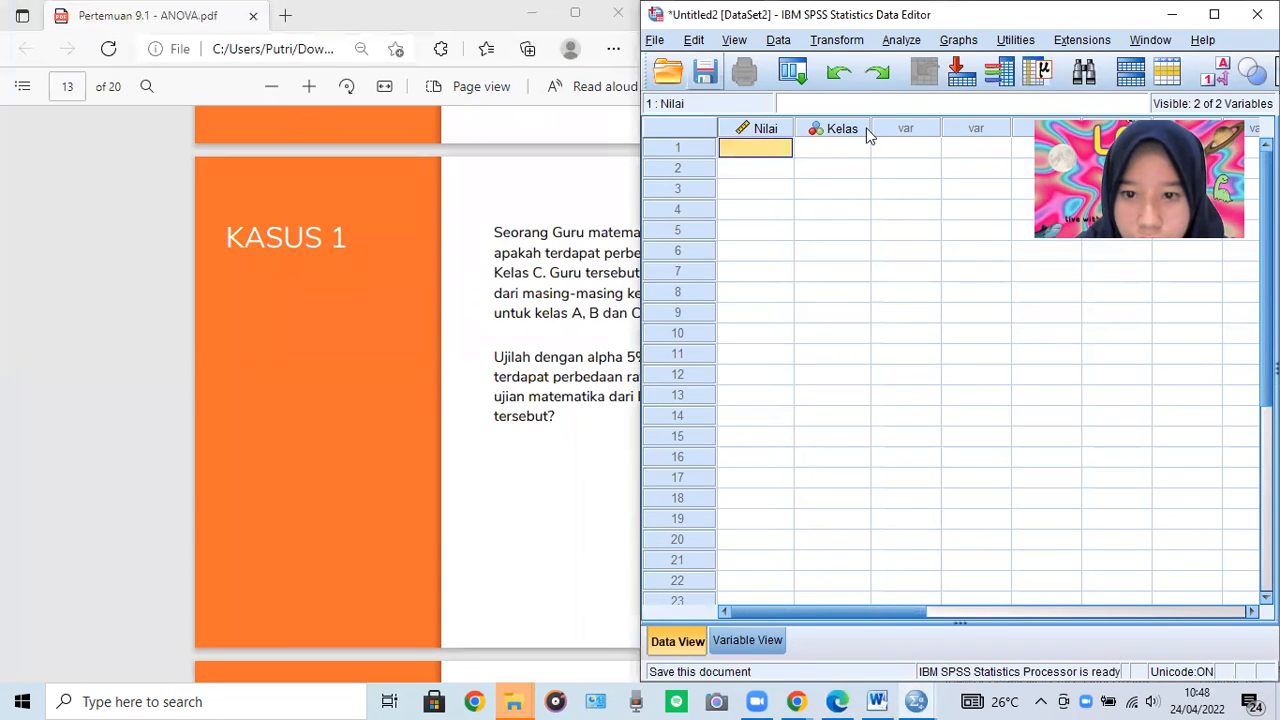
key("super+Up")
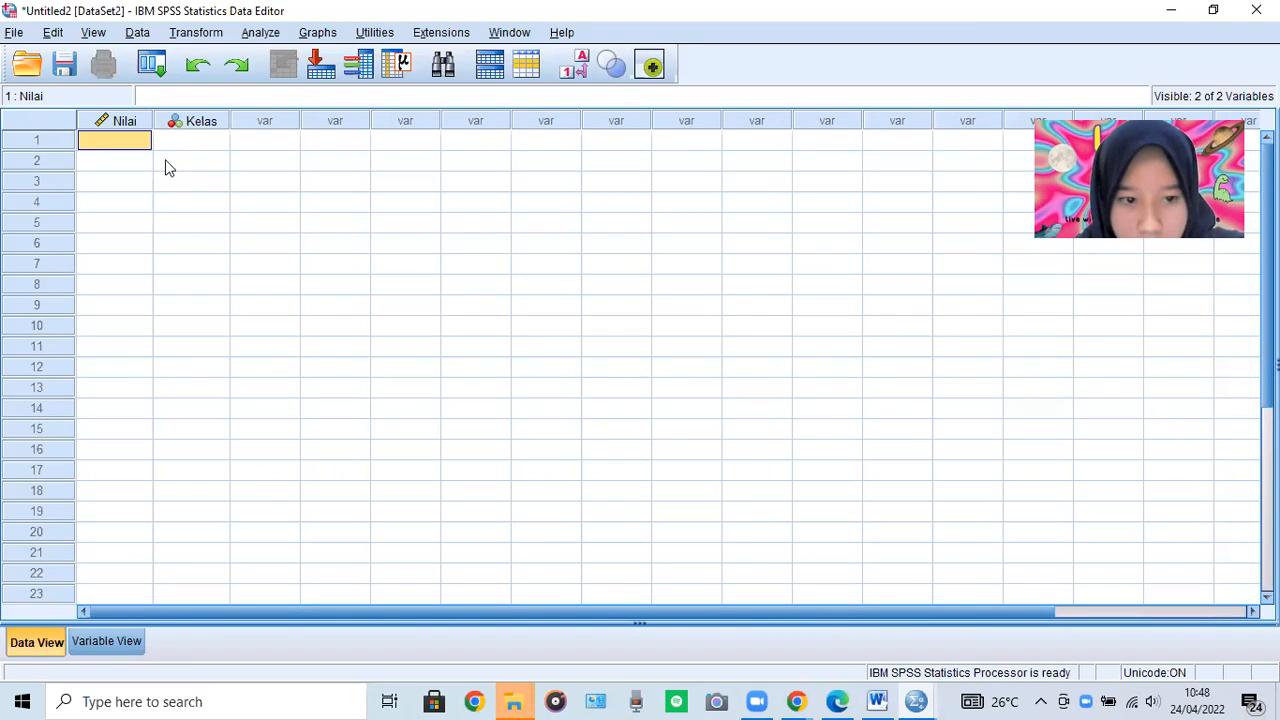
type("80")
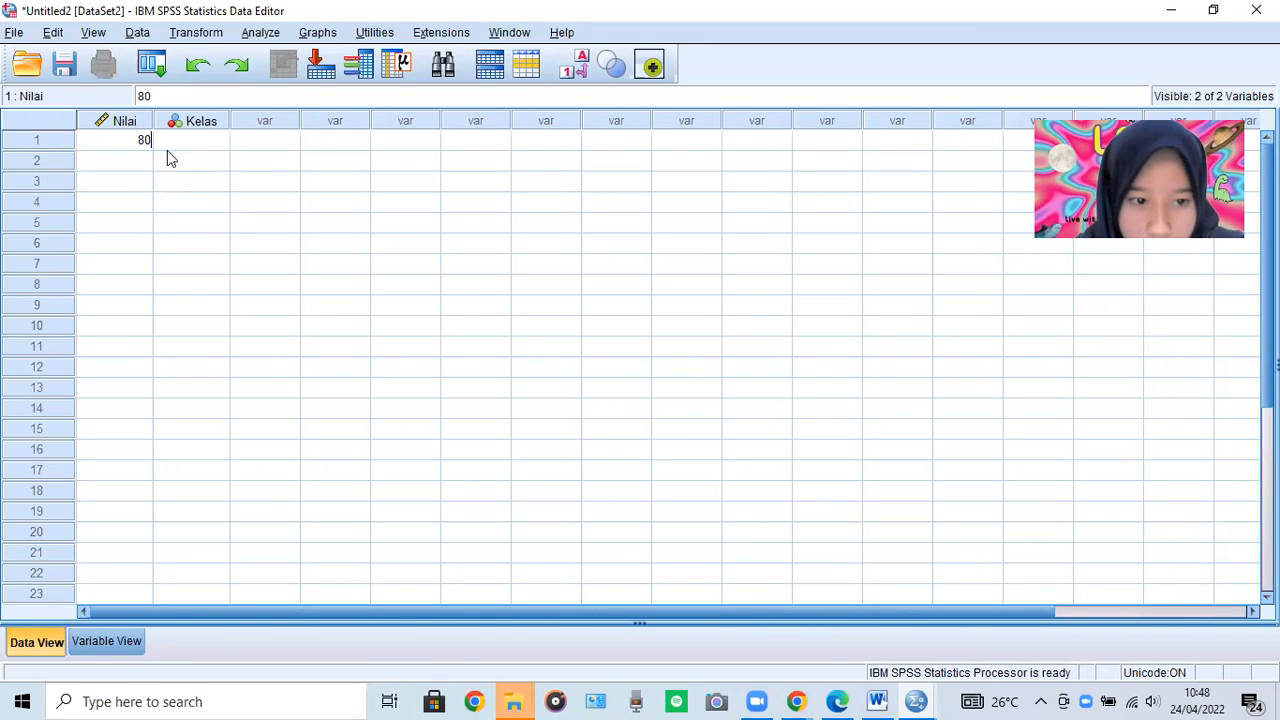
left_click(191, 142)
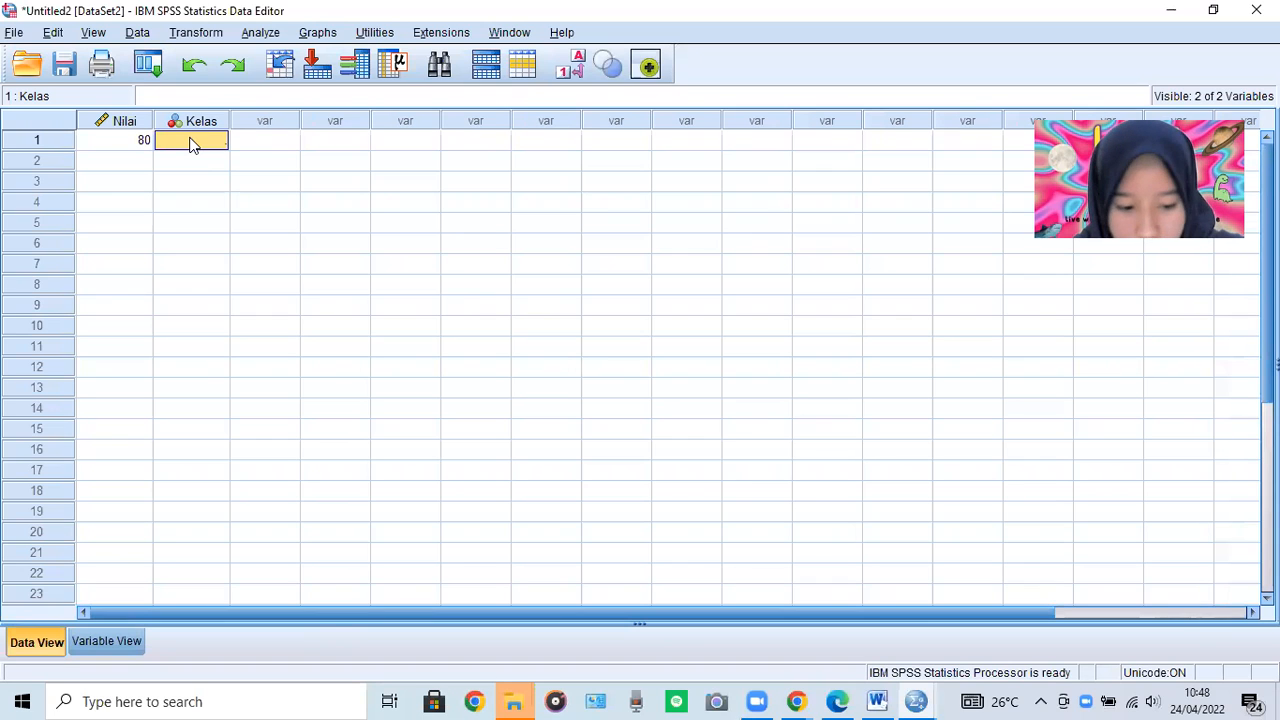
type("1")
Enter cases 2 and 3 with the Nilai values 90 and 70, assigning Kelas 1 to both
left_click(128, 165)
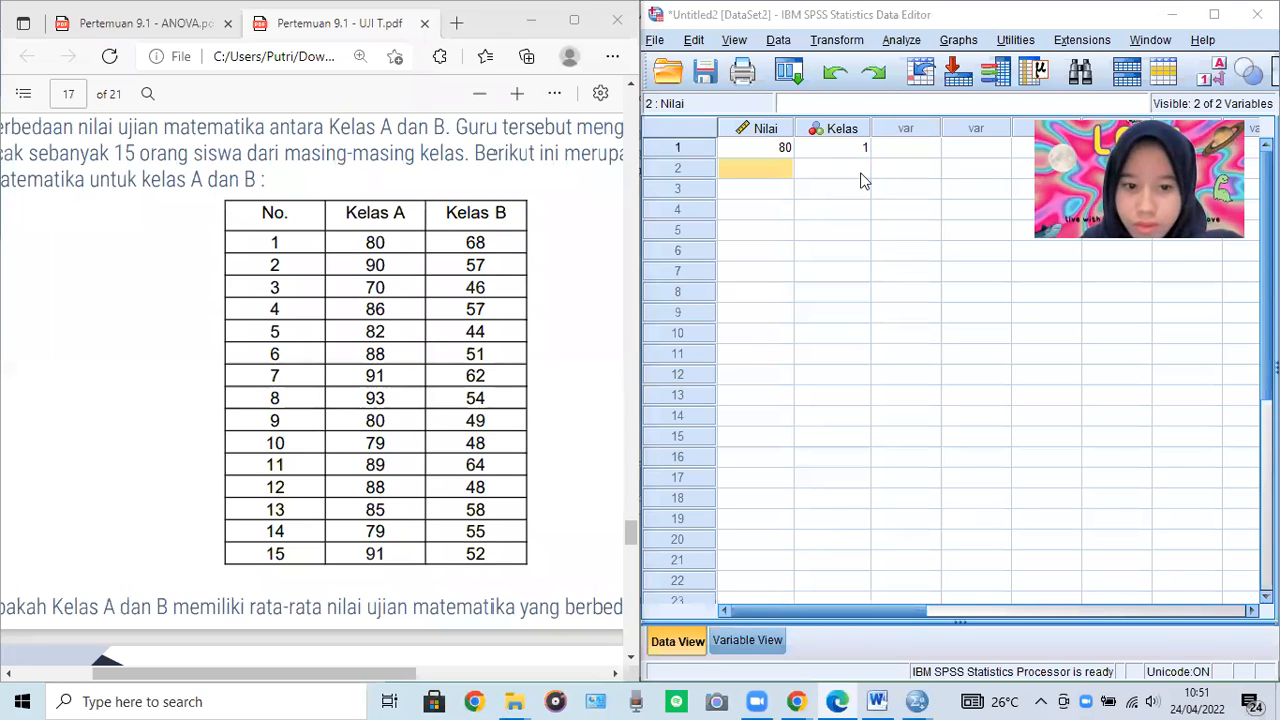
left_click(756, 174)
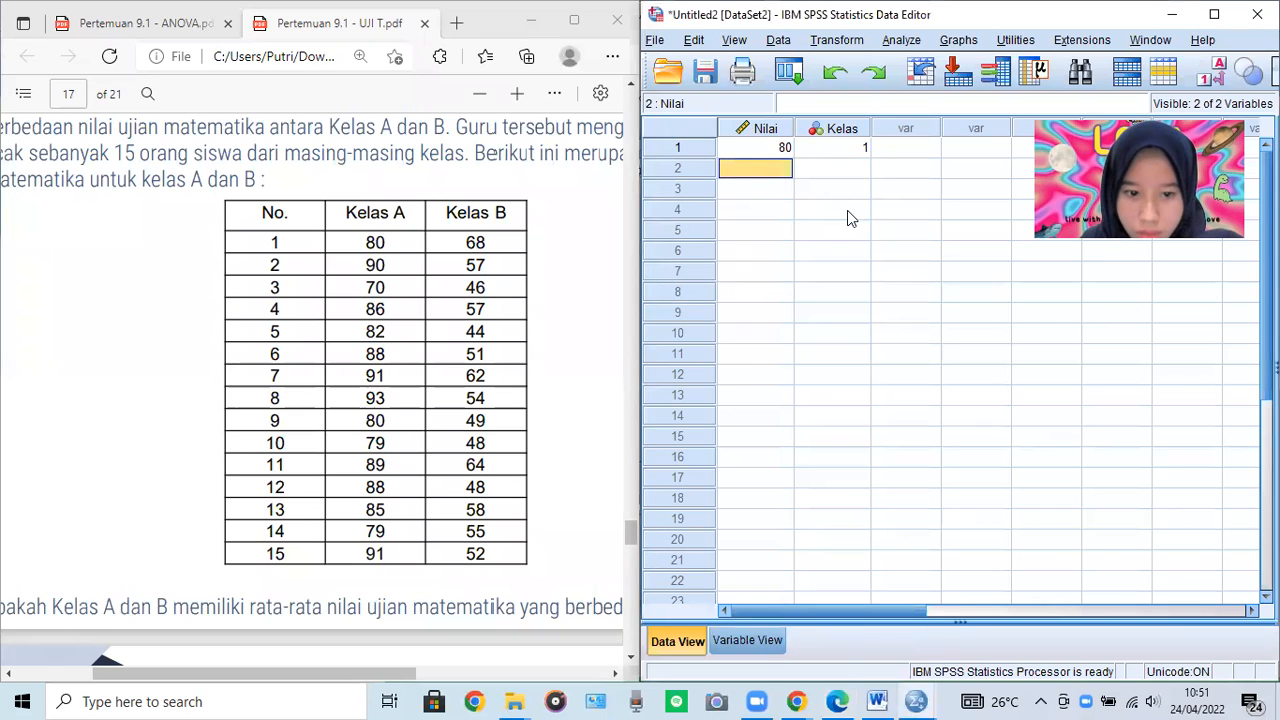
type("90")
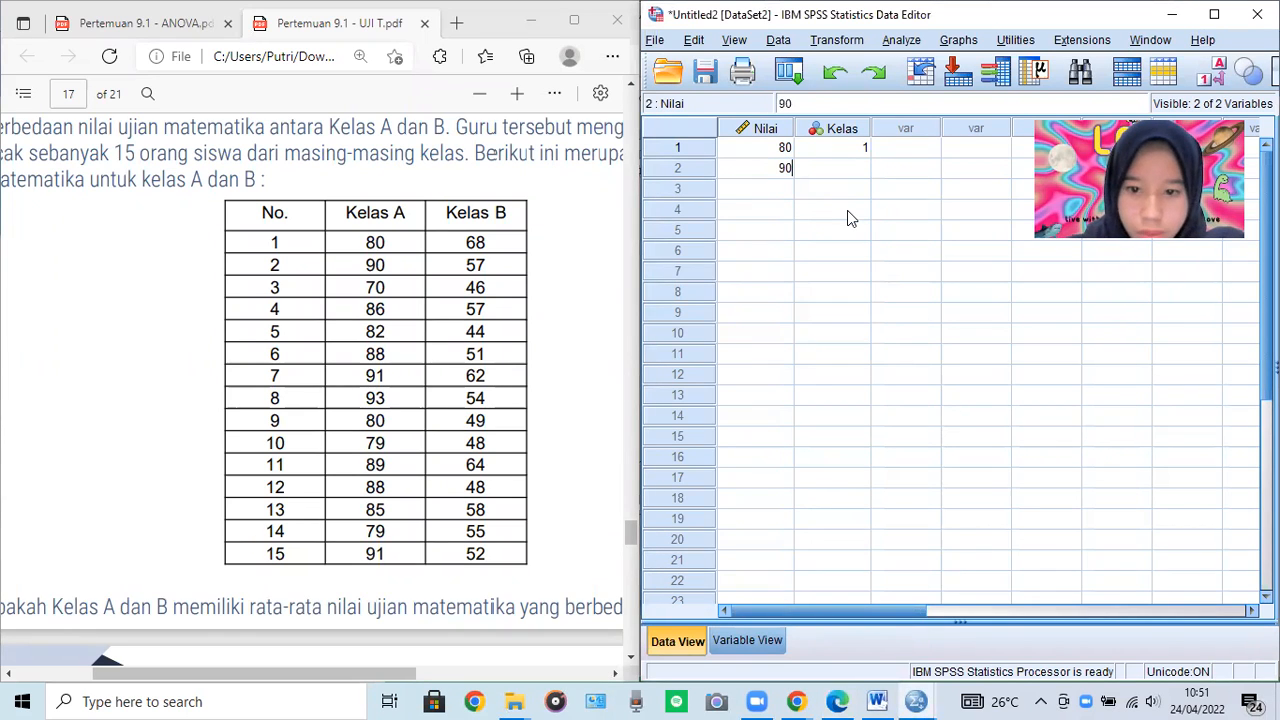
left_click(848, 172)
type("1")
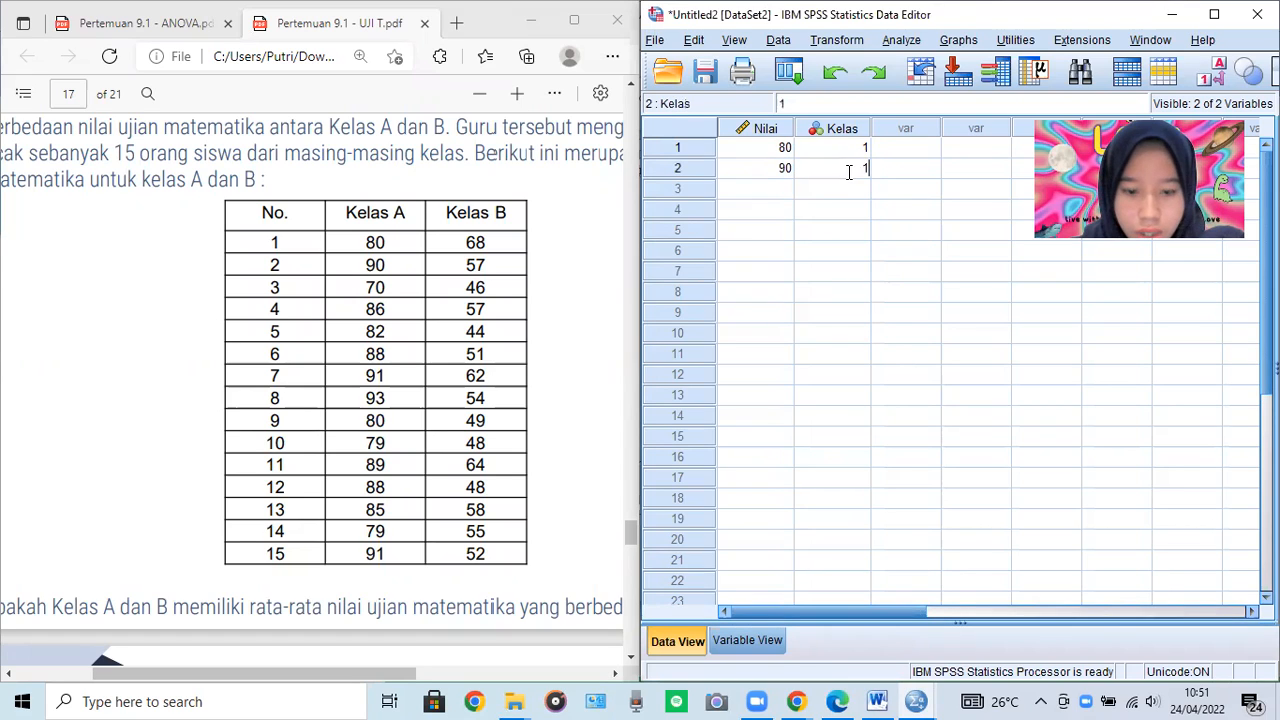
left_click(763, 192)
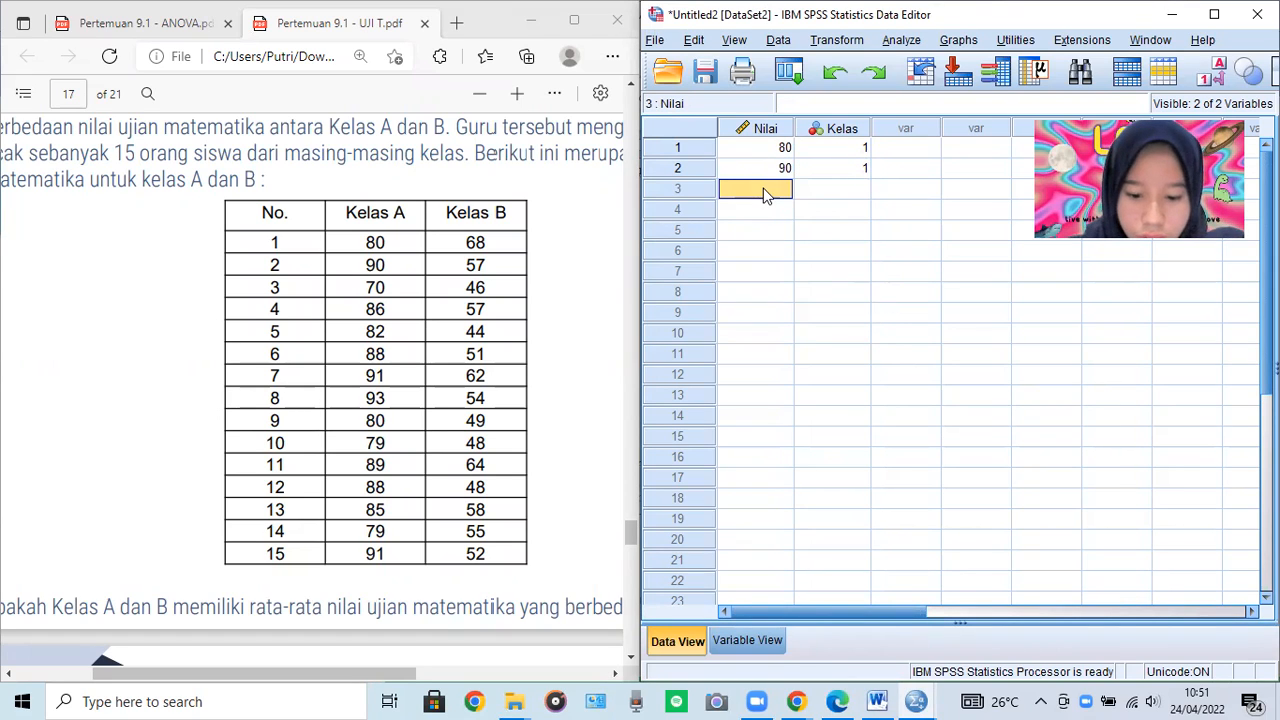
type("70")
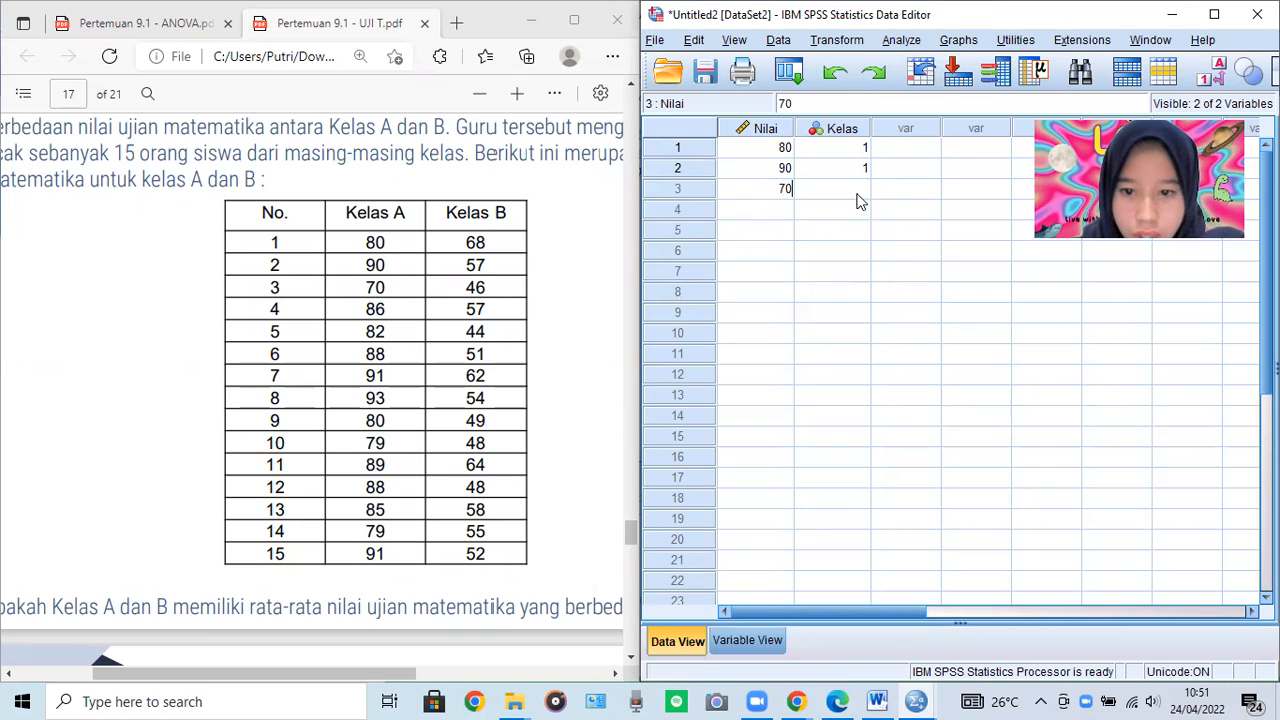
left_click(859, 192)
type("1")
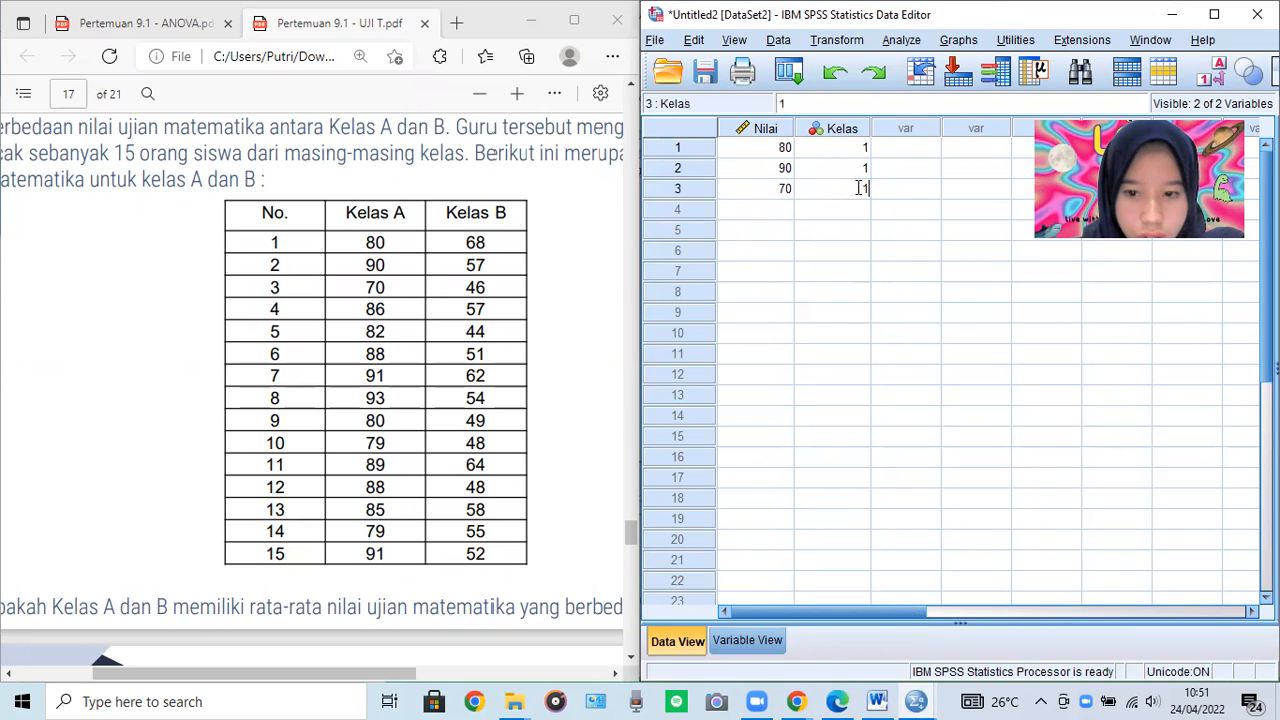
Enter case 4 with Nilai 86 and Kelas 1
left_click(781, 209)
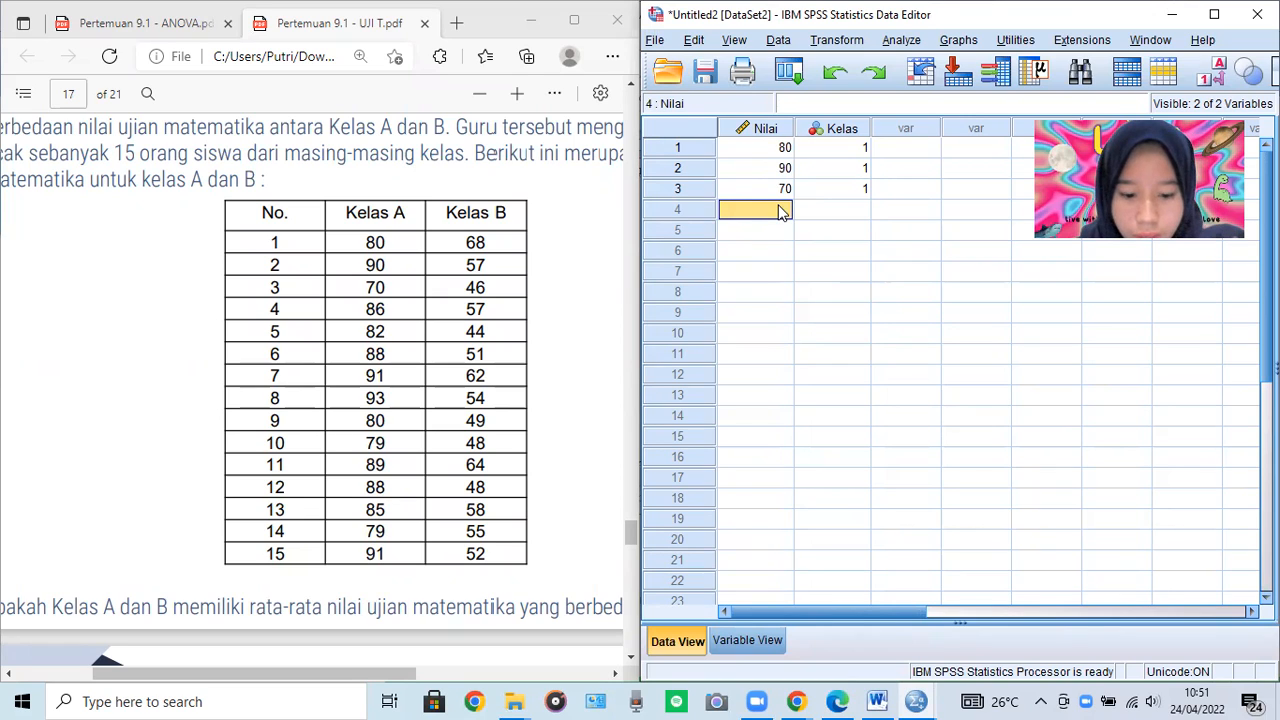
type("56")
key("BackSpace")
key("BackSpace")
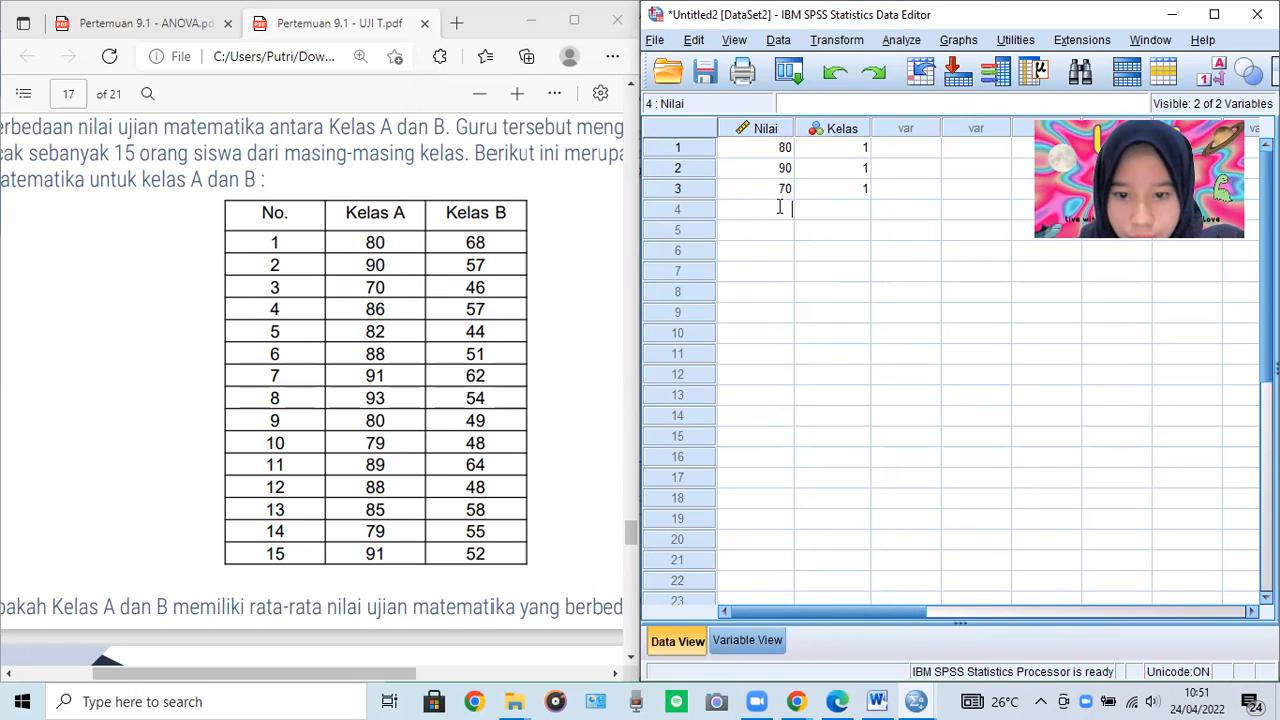
type("86")
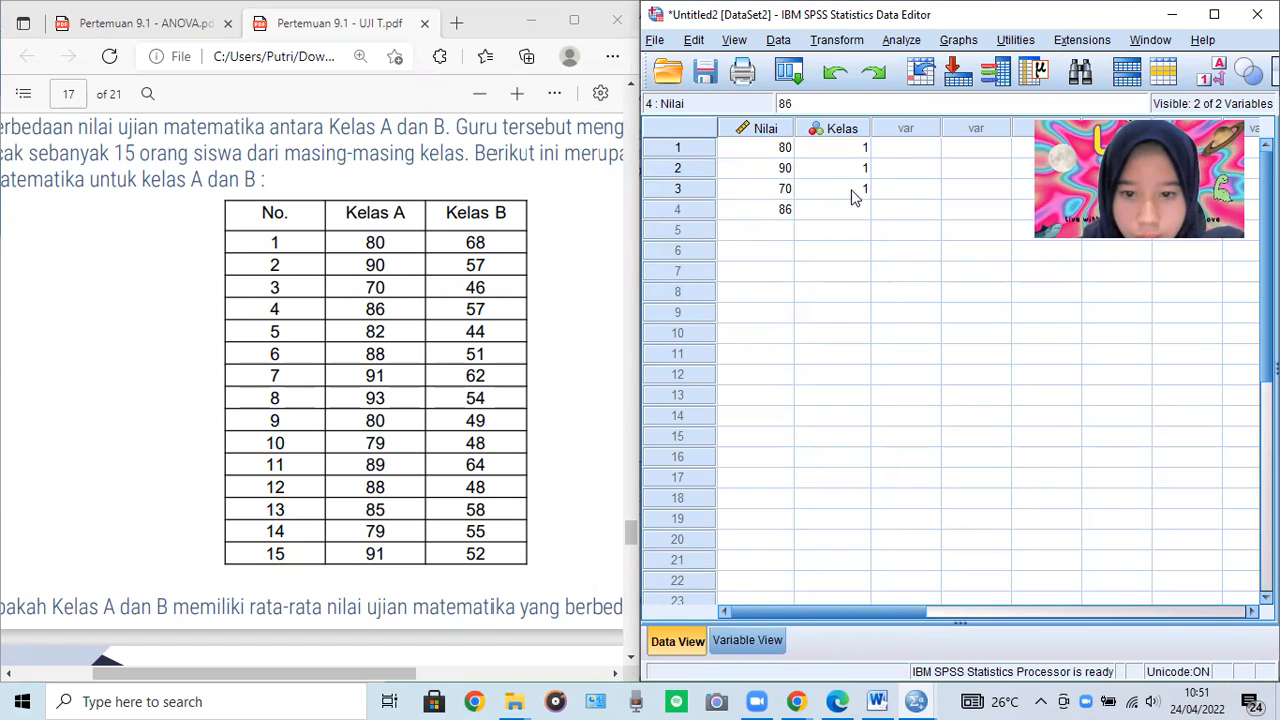
key("Tab")
type("A")
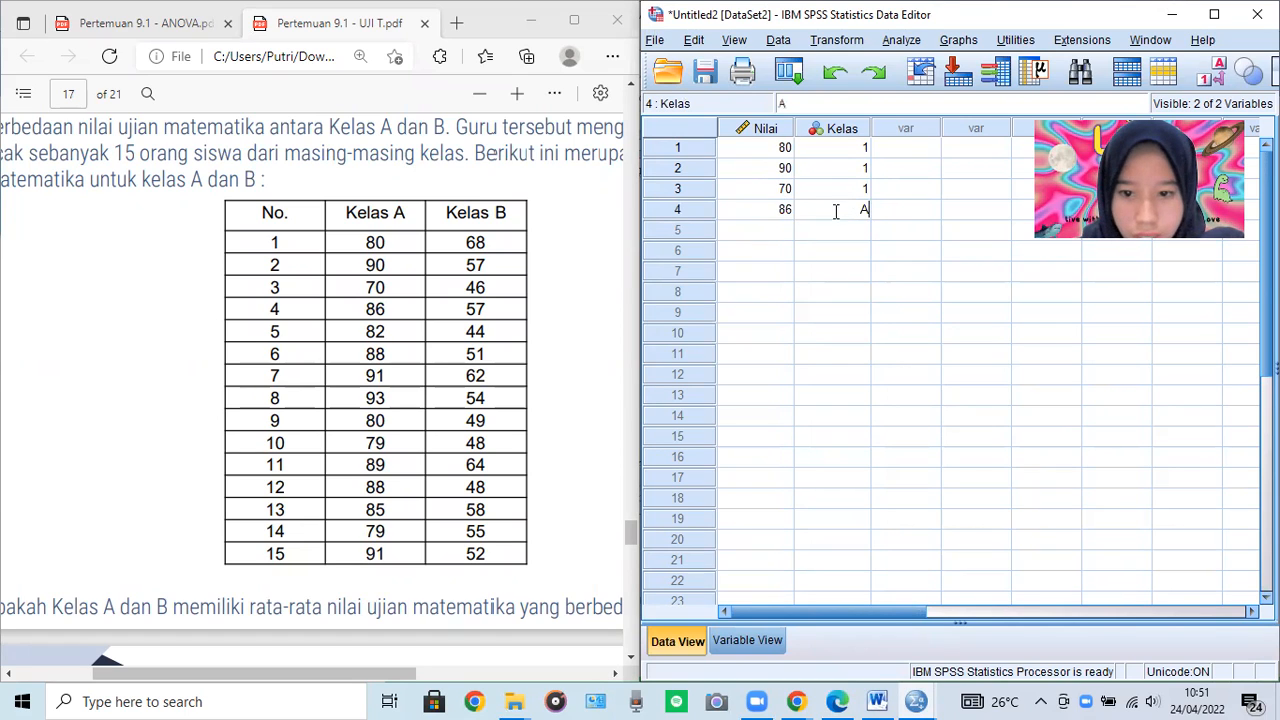
key("BackSpace")
type("1")
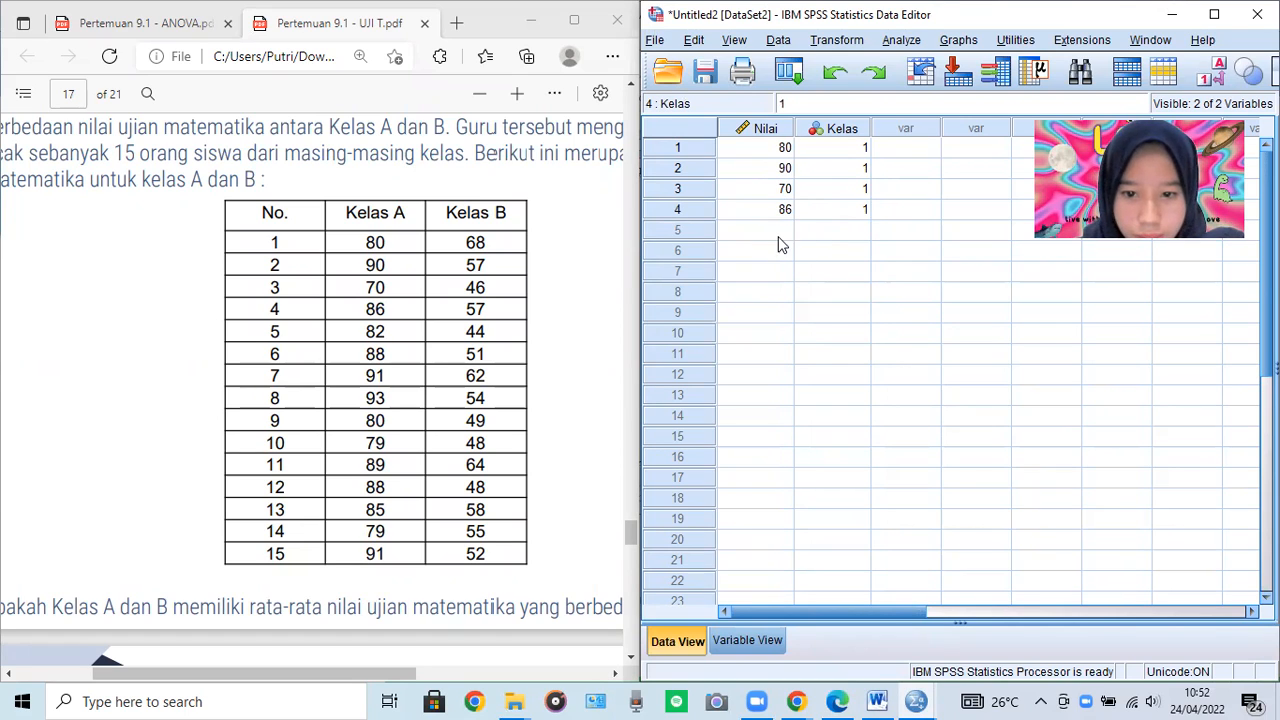
Enter case 5 with Nilai 82 and Kelas 1
left_click(779, 236)
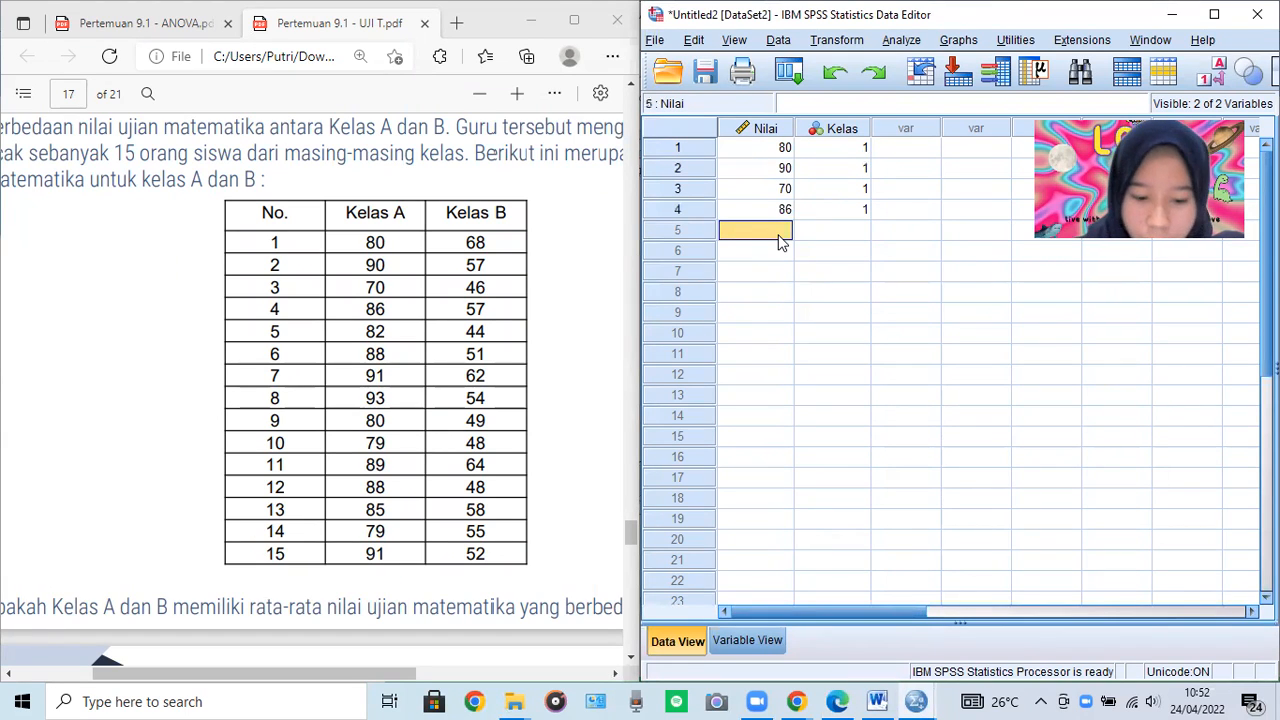
type("82")
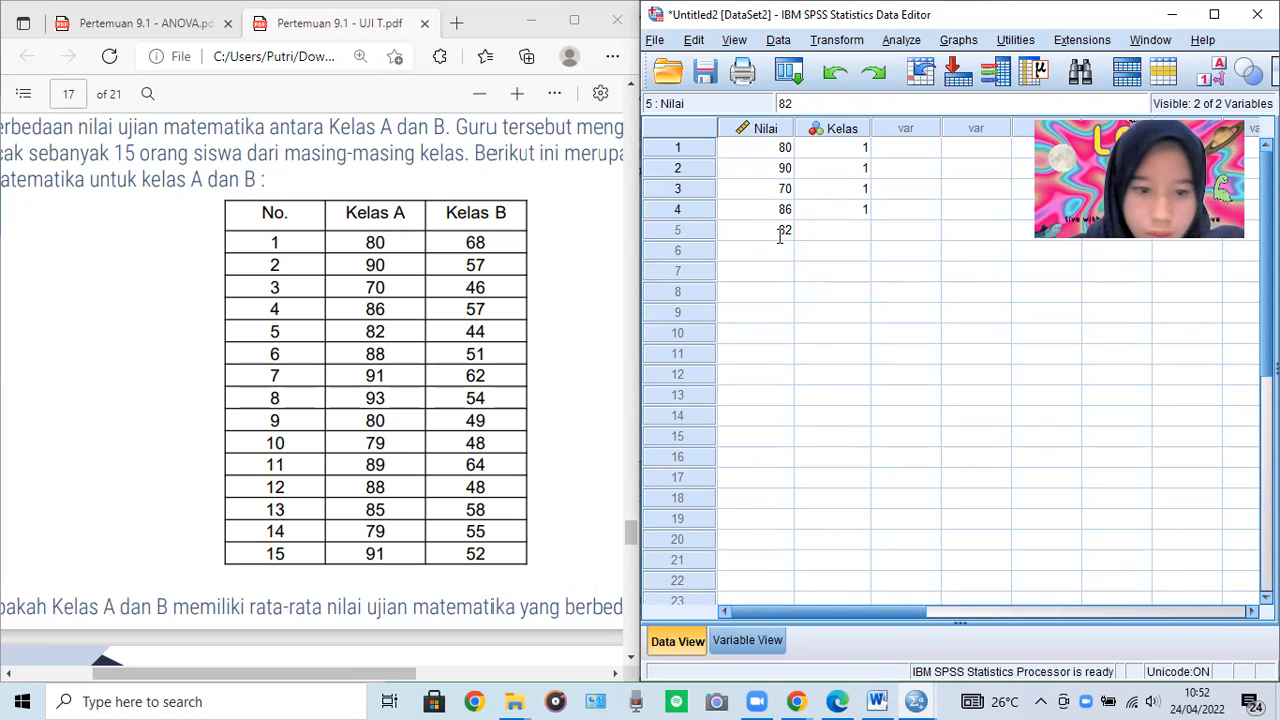
left_click(871, 238)
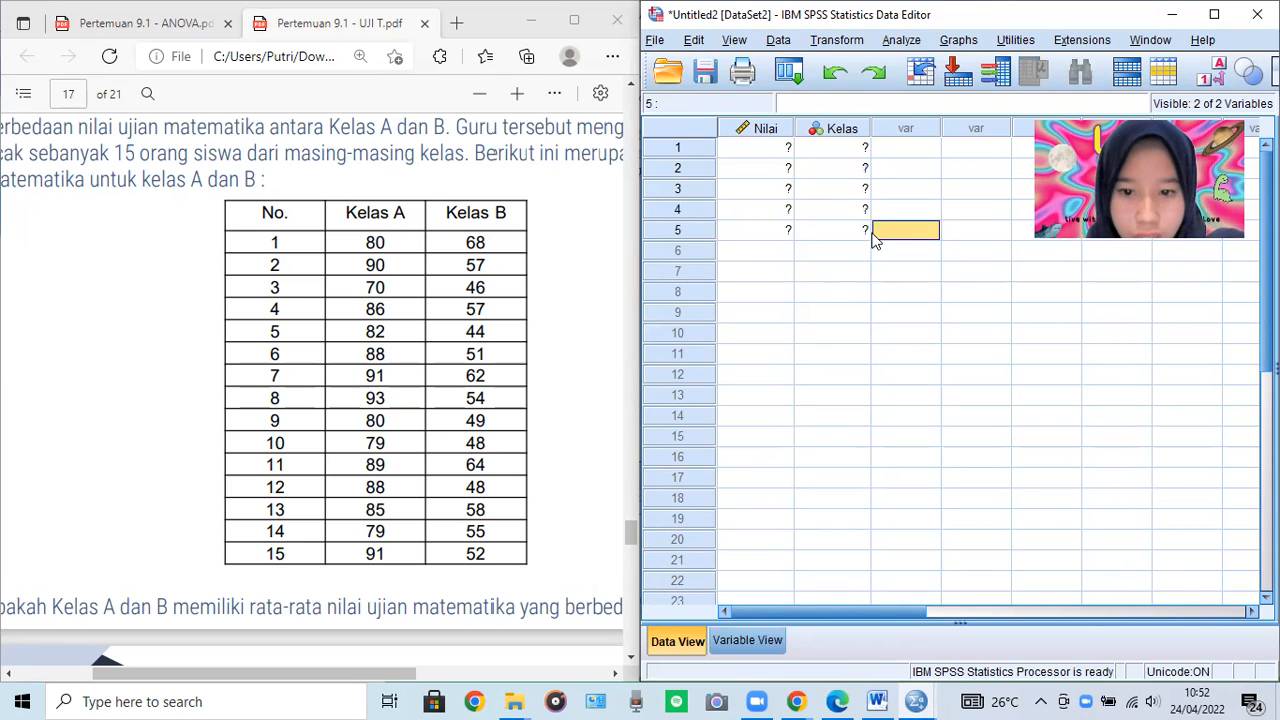
left_click(858, 240)
type("1")
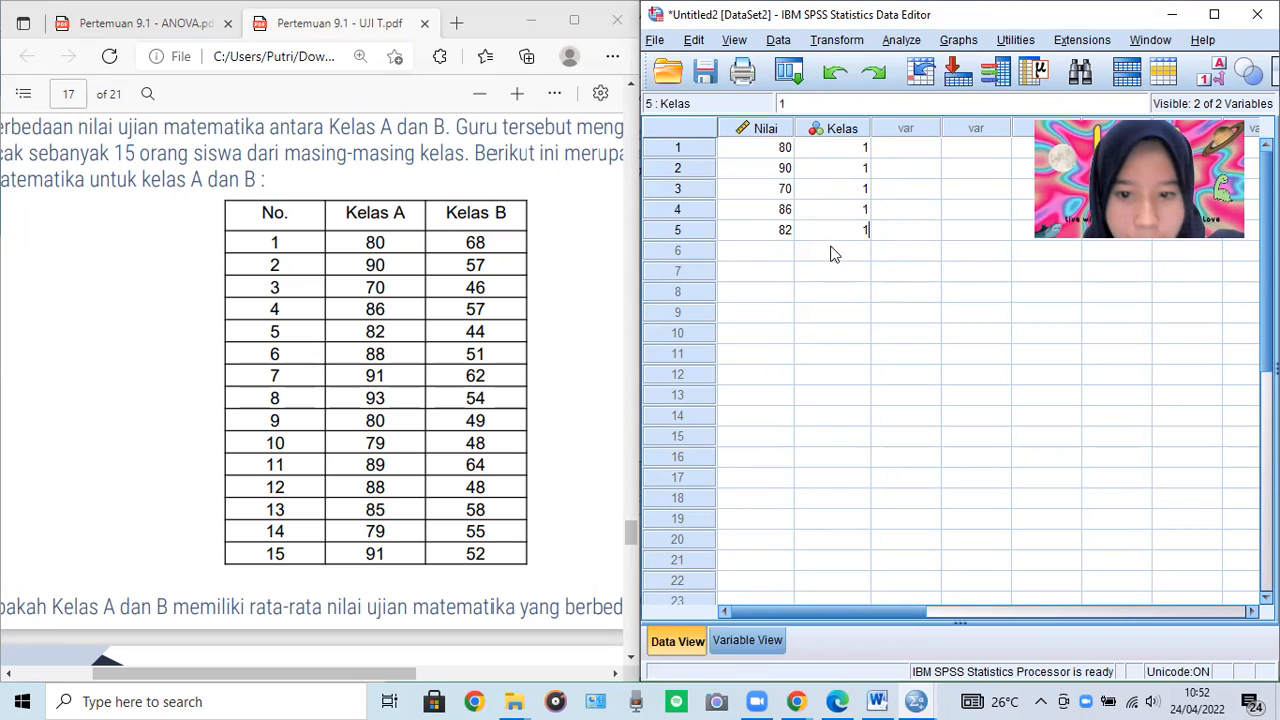
Enter cases 6 and 7 with the Nilai values 88 and 91, assigning Kelas 1 to both
left_click(785, 255)
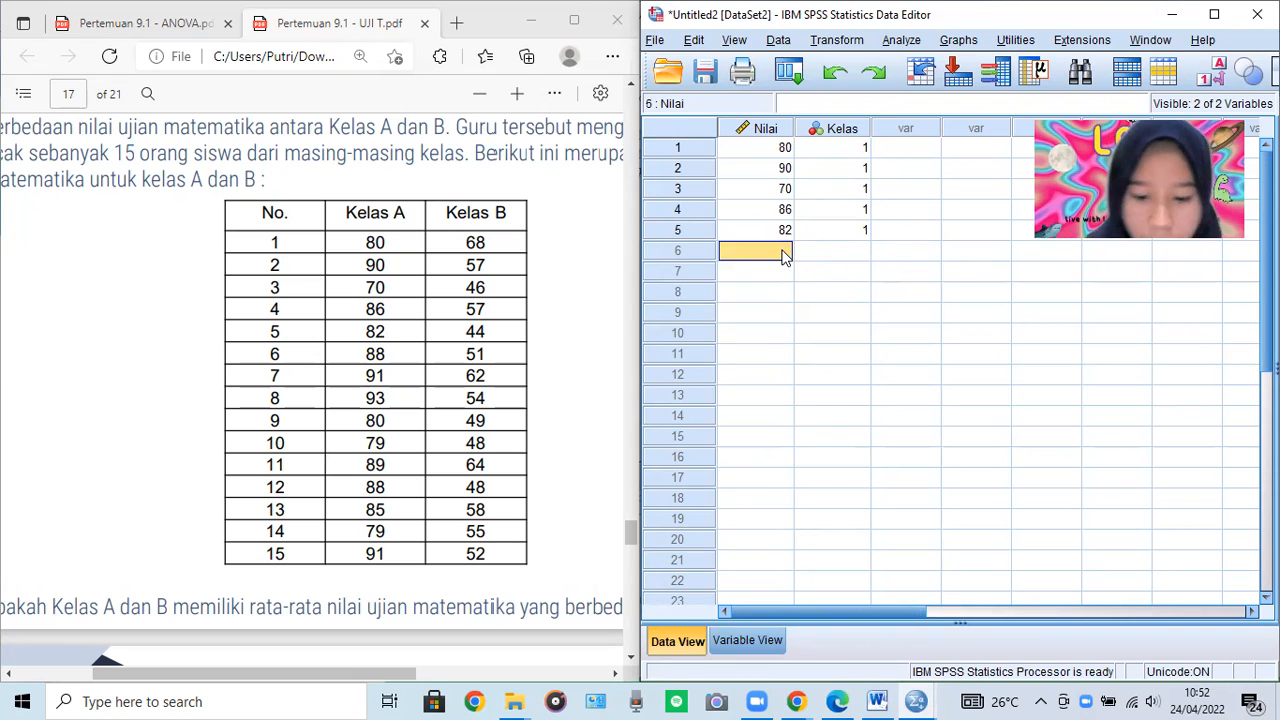
type("88")
key("Tab")
type("1")
key("Return")
key("Left")
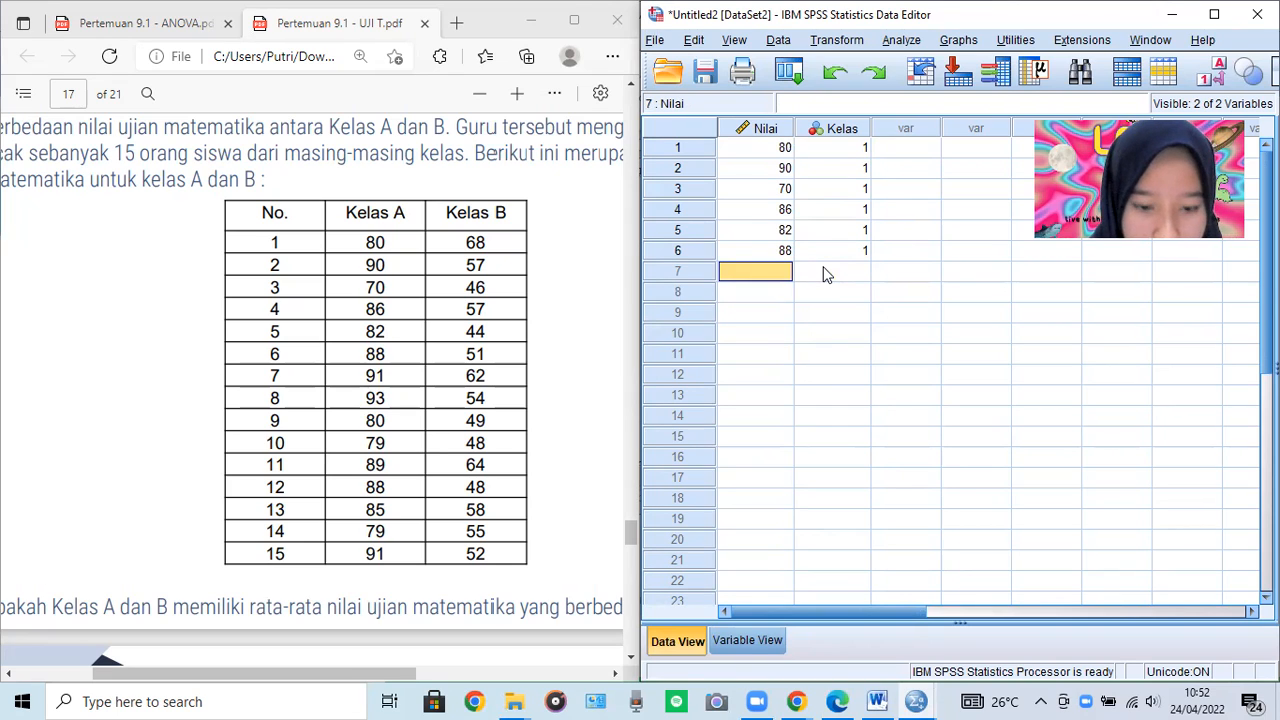
type("91")
key("Tab")
type("1")
key("Return")
key("Left")
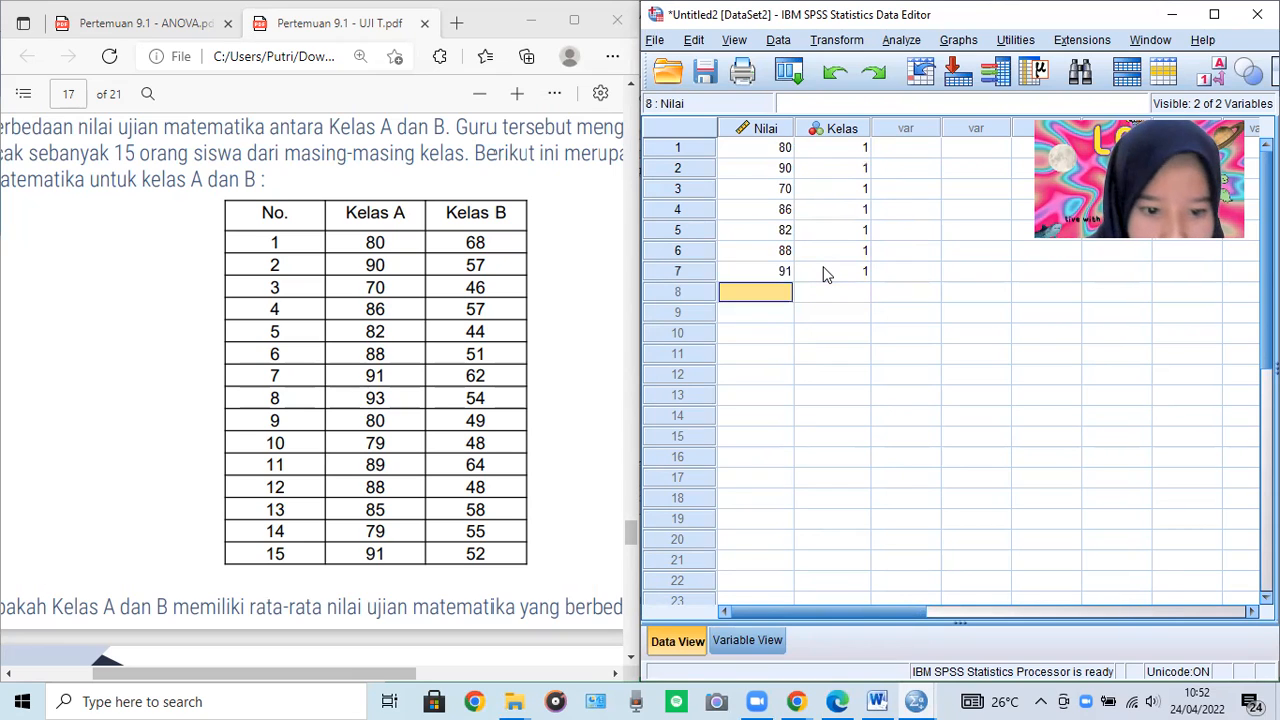
Enter cases 8 and 9 with the Nilai values 93 and 80, assigning Kelas 1 to both
type("93")
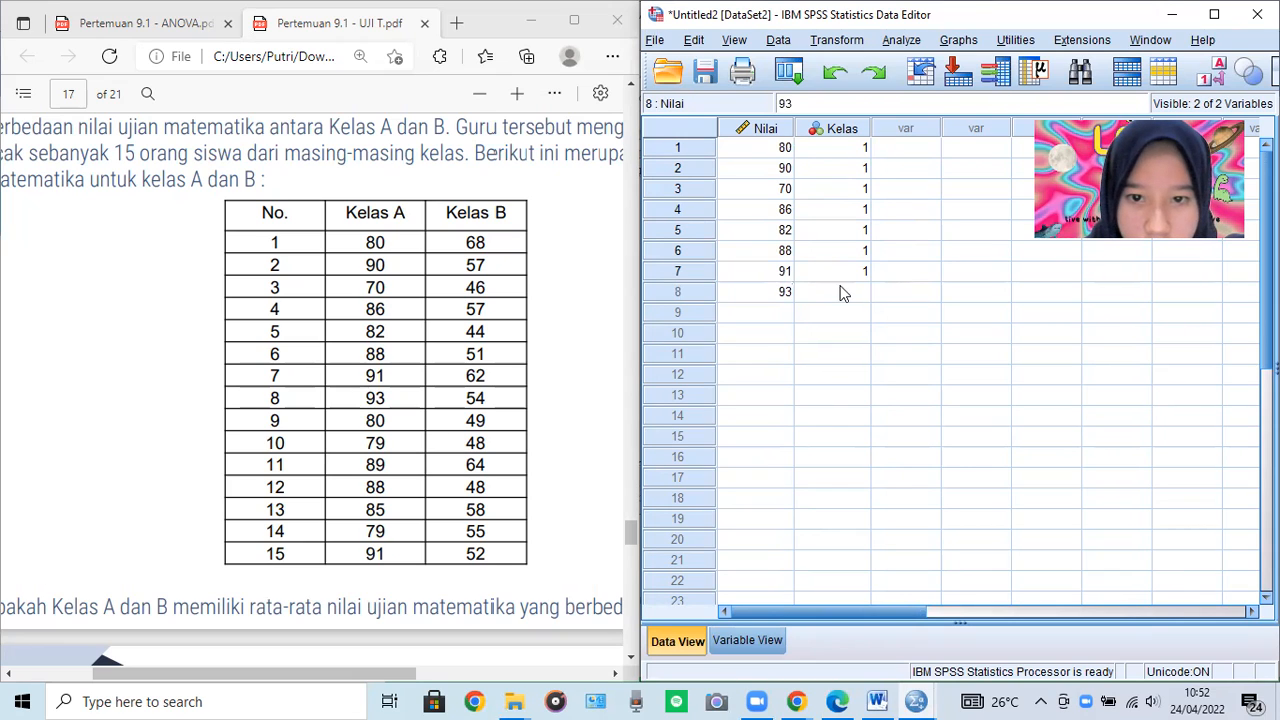
key("Tab")
type("1")
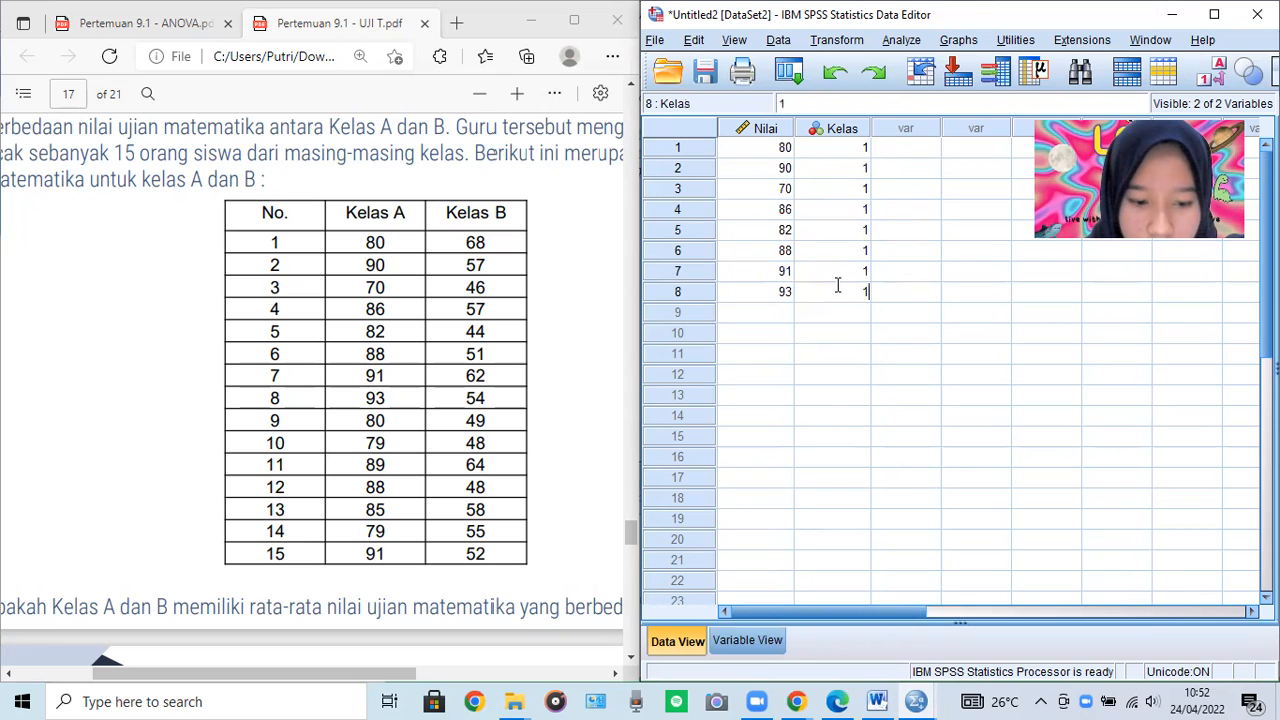
left_click(755, 319)
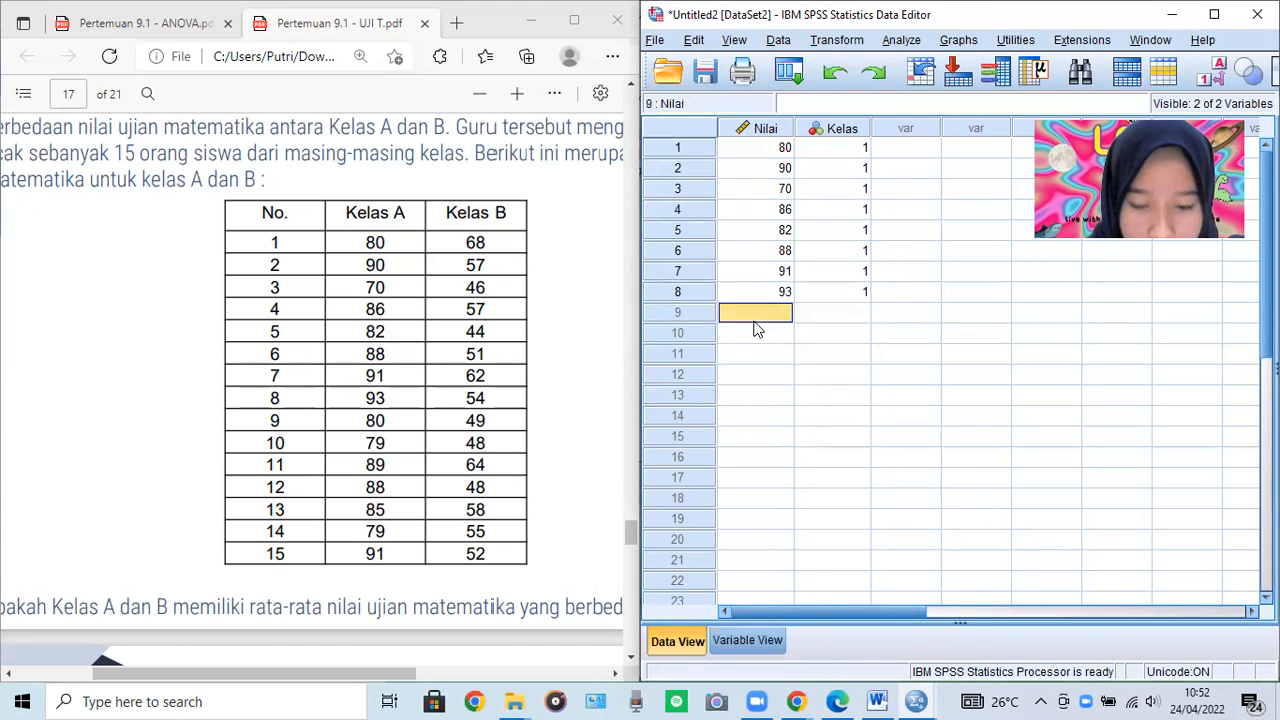
type("80")
key("Tab")
type("1")
Enter case 10 with Nilai 79 and Kelas 1
left_click(755, 330)
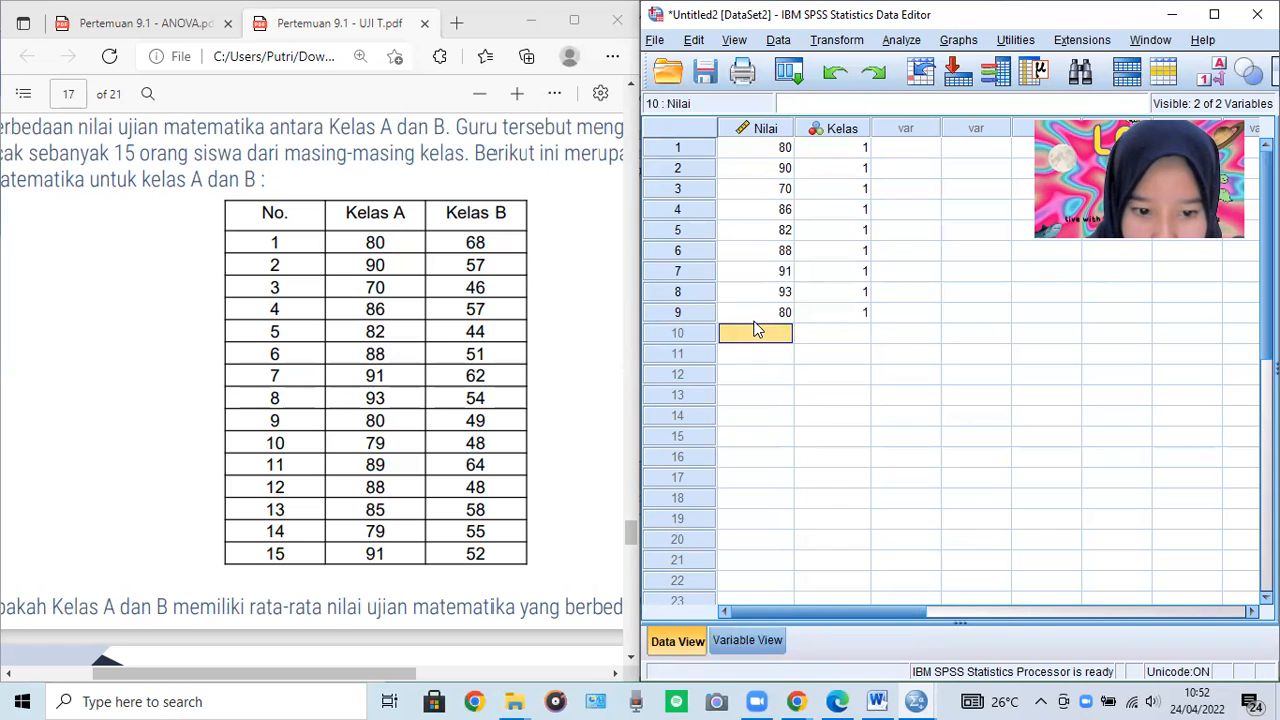
type("79")
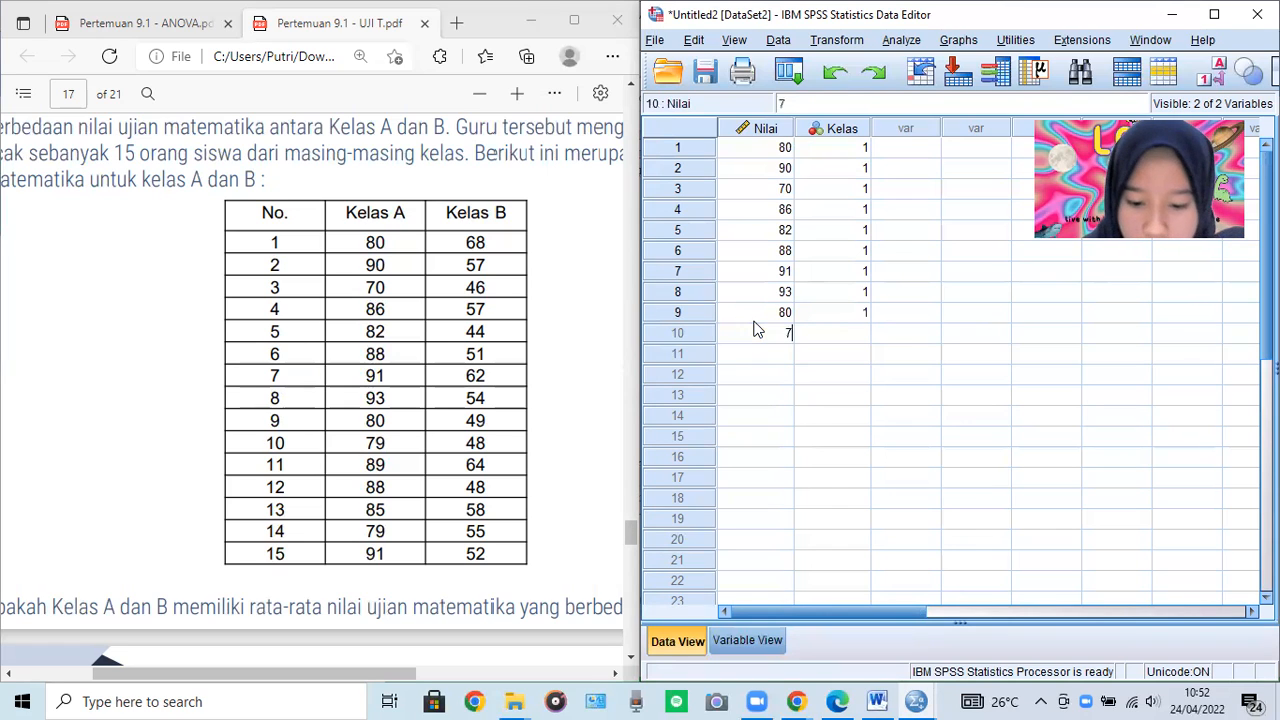
key("Tab")
type("1")
key("Return")
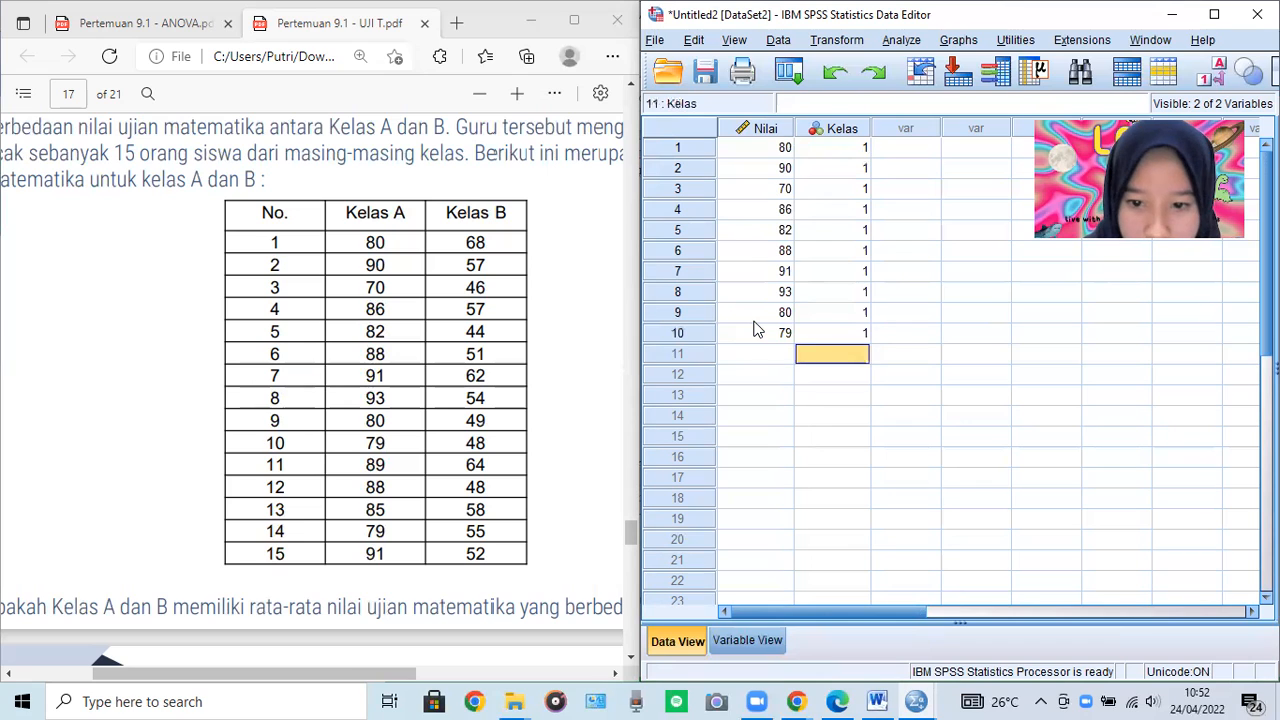
Enter cases 11 and 12 with the Nilai values 89 and 88, assigning Kelas 1 to both
key("Left")
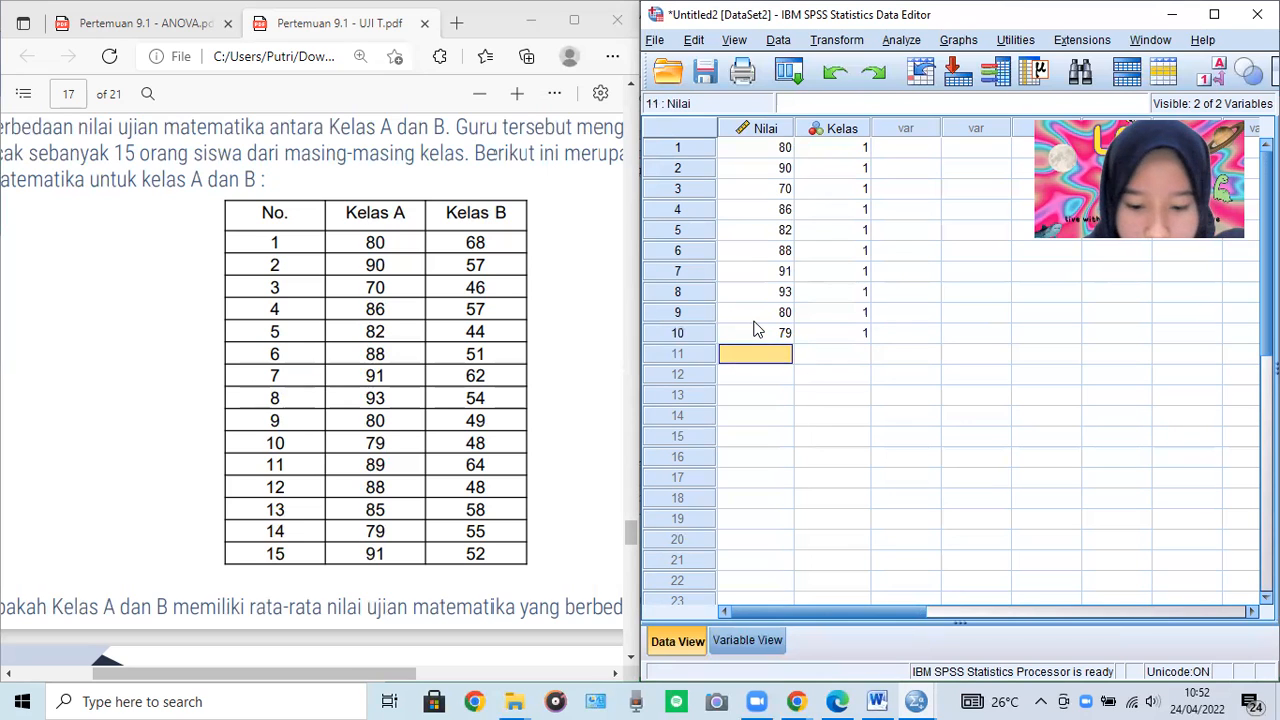
type("89")
key("Tab")
type("1")
key("Return")
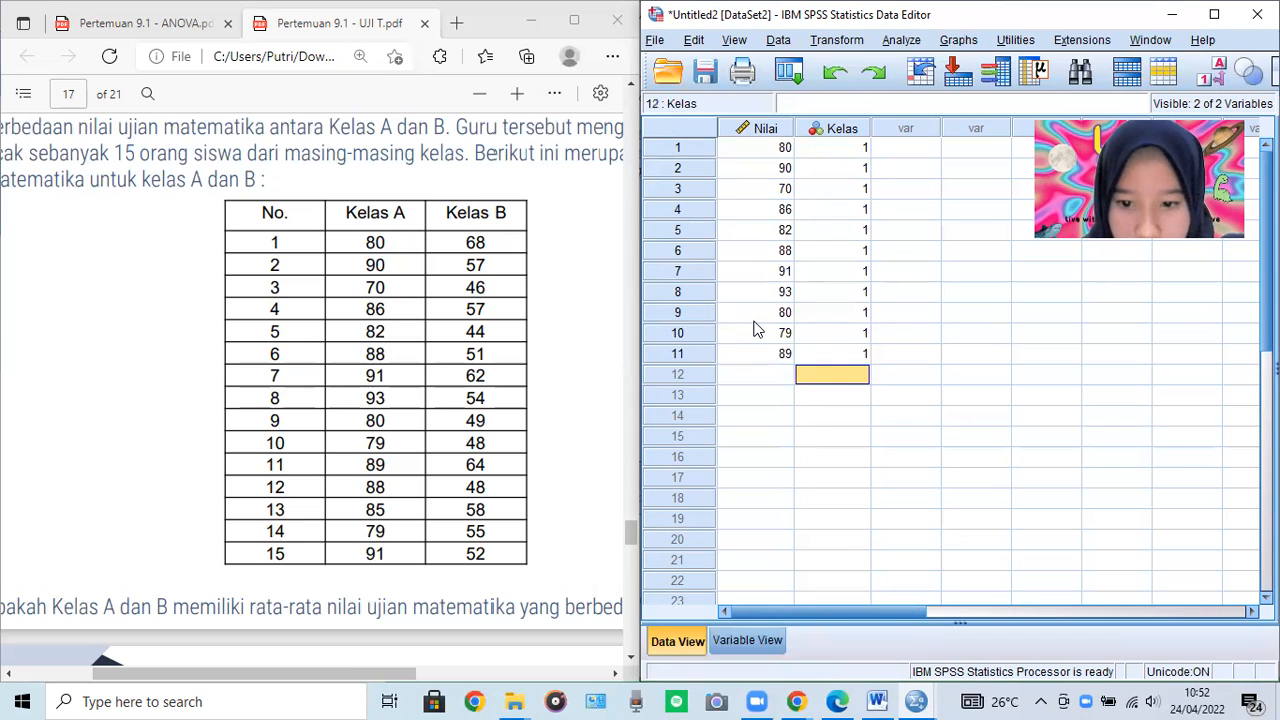
key("Left")
type("88")
key("Tab")
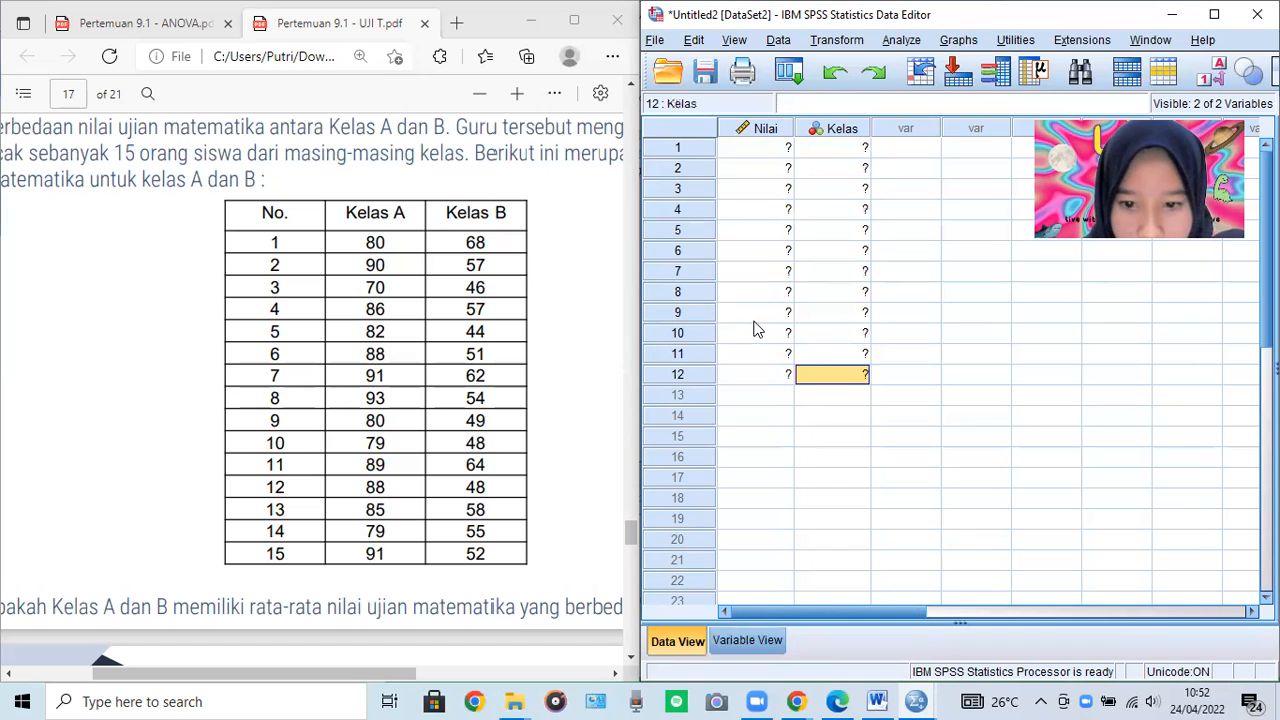
type("1")
key("Return")
Enter cases 13 and 14 with the Nilai values 85 and 79, assigning Kelas 1 to both
key("Left")
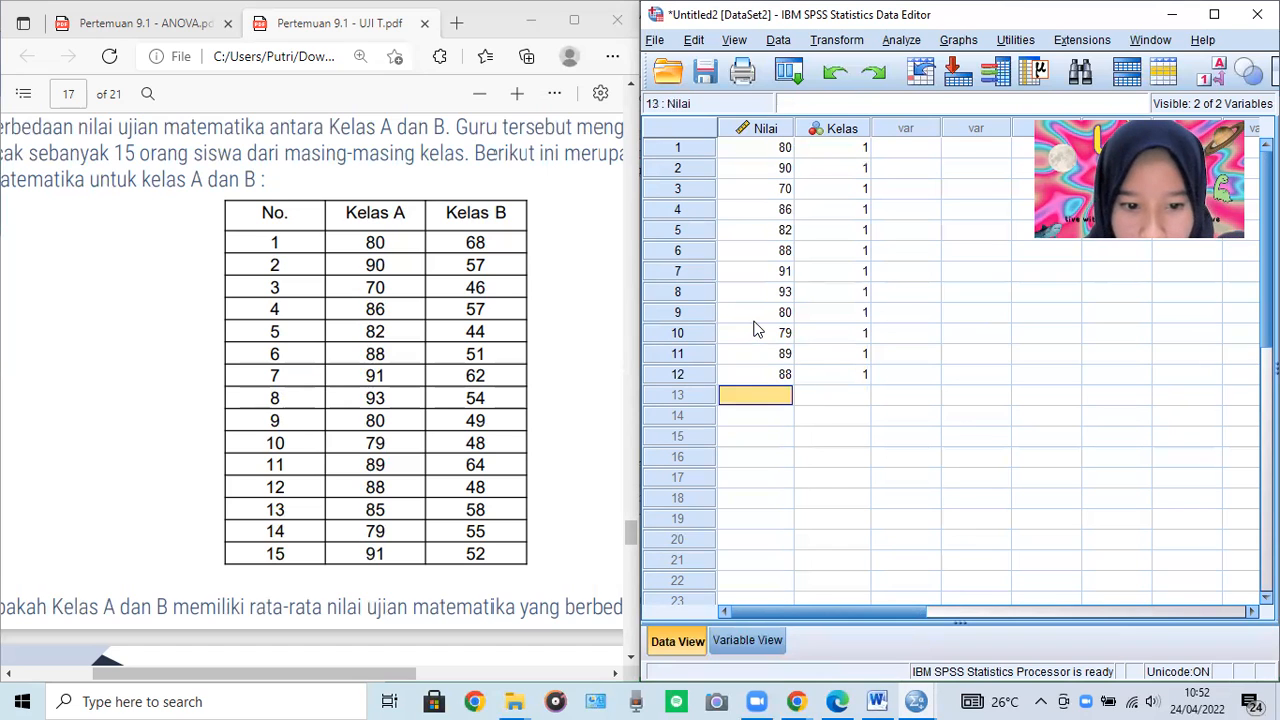
type("85")
key("Tab")
type("1")
key("Return")
key("Left")
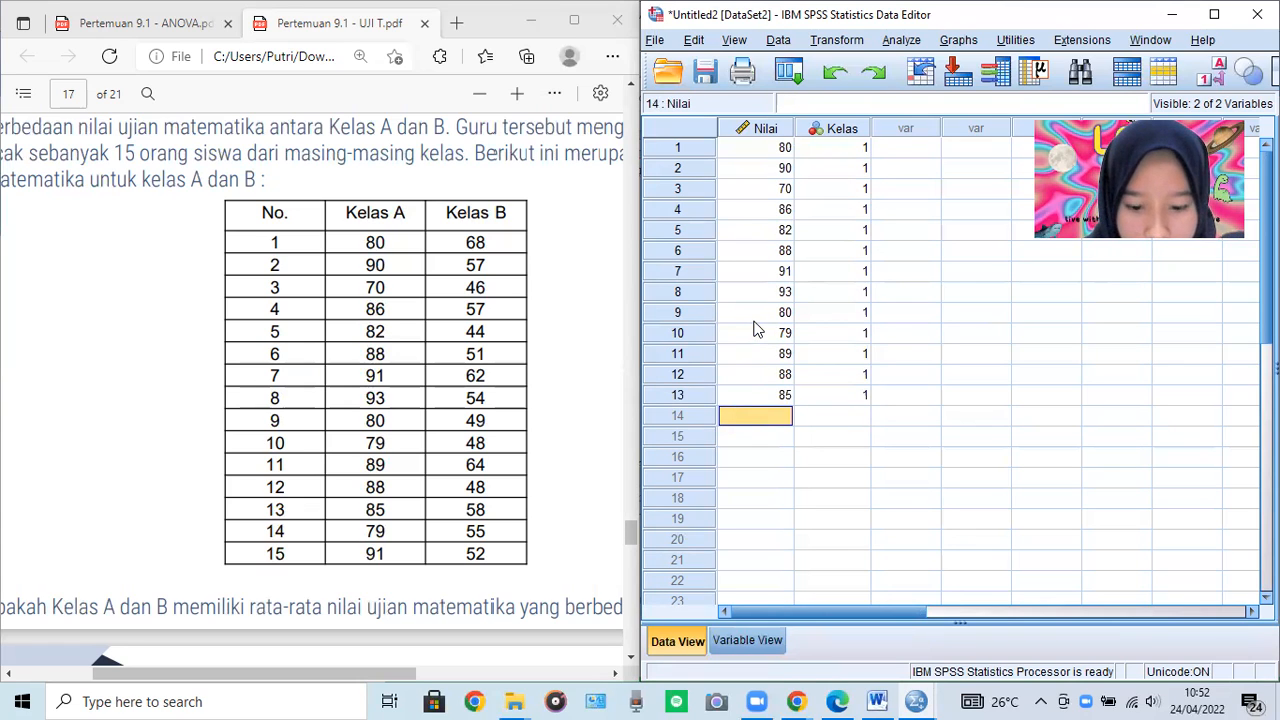
type("79")
key("Tab")
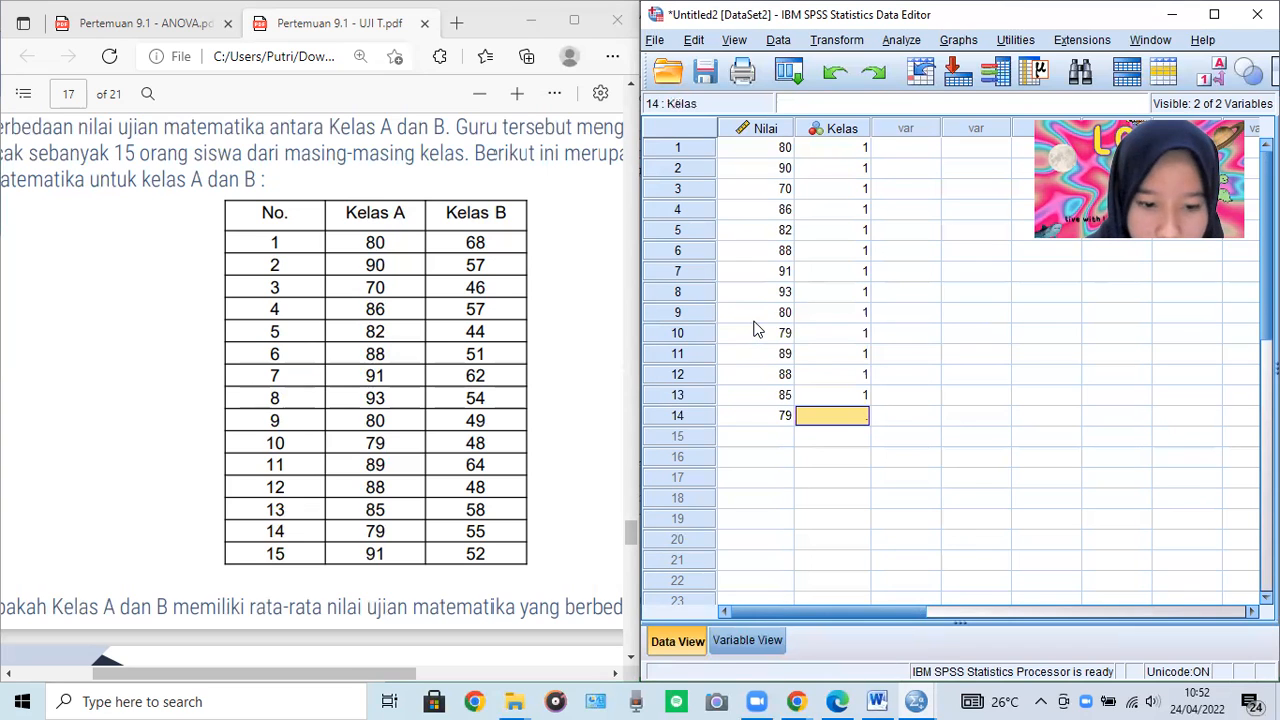
type("1")
key("Return")
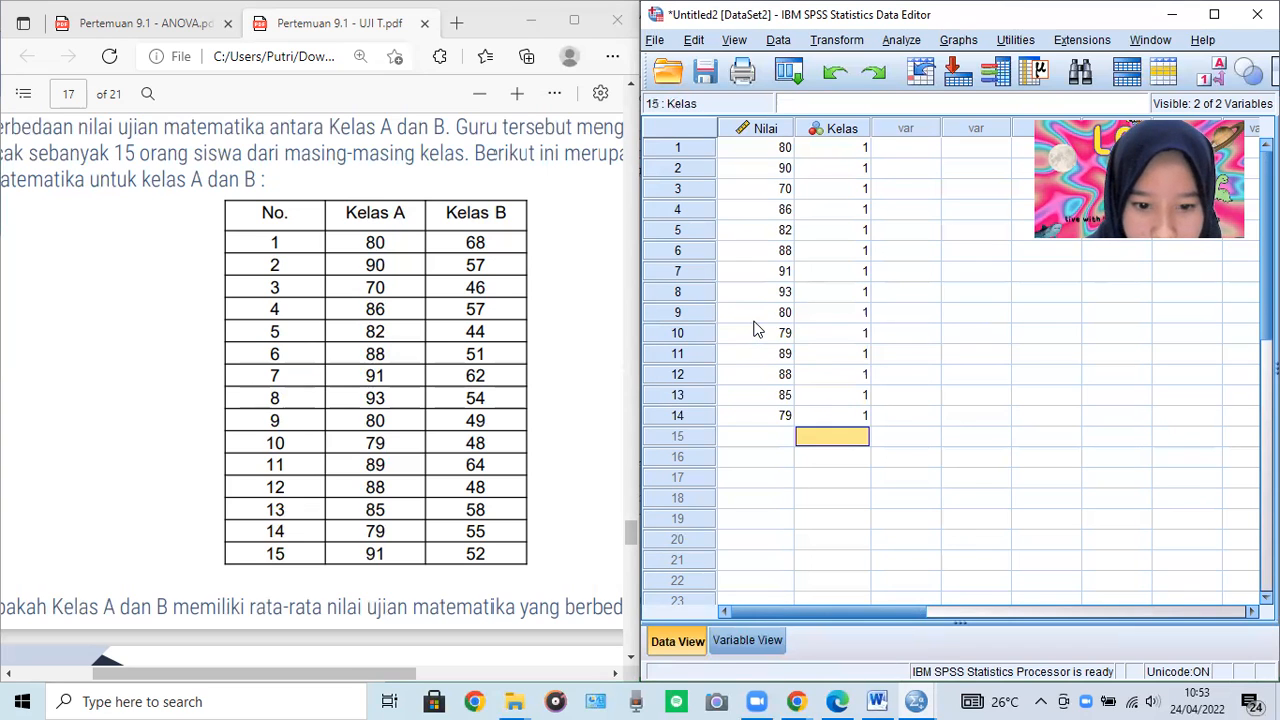
Enter case 15 with Nilai 91 and Kelas 1
key("Left")
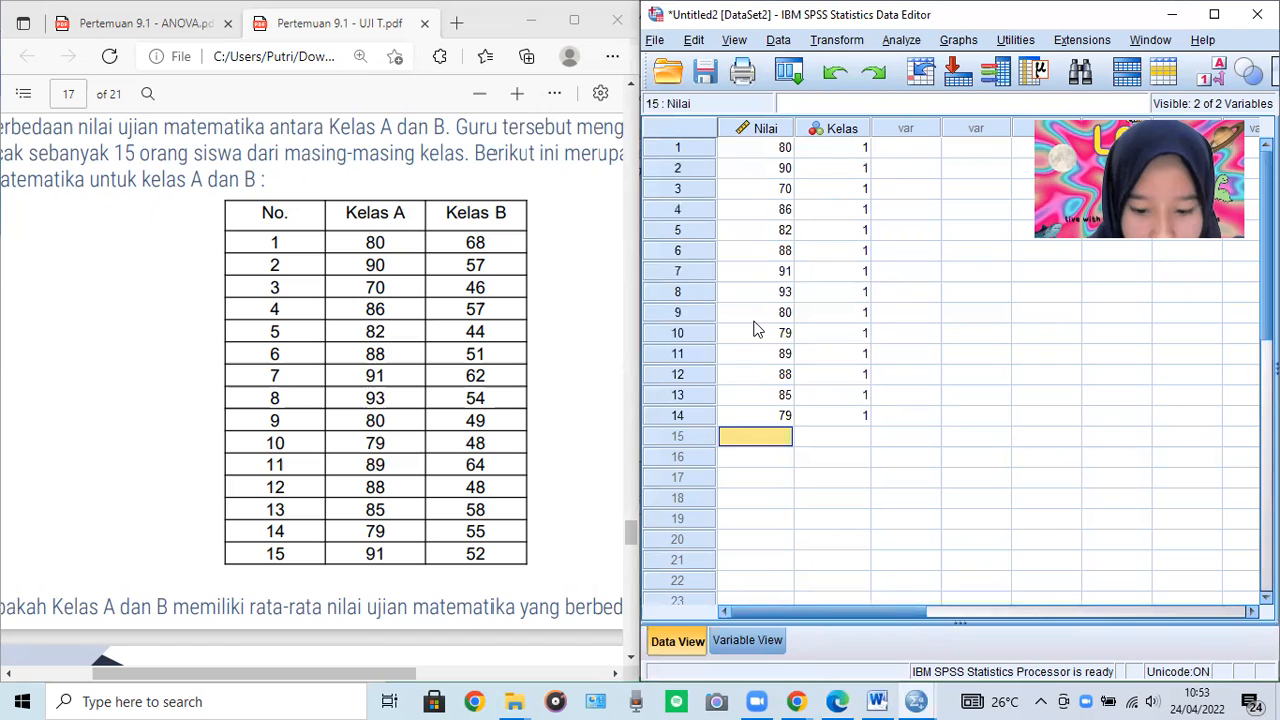
type("91")
key("Tab")
type("1")
key("Return")
Enter cases 16 and 17 with the Nilai values 68 and 57, assigning Kelas 2 to both
key("Left")
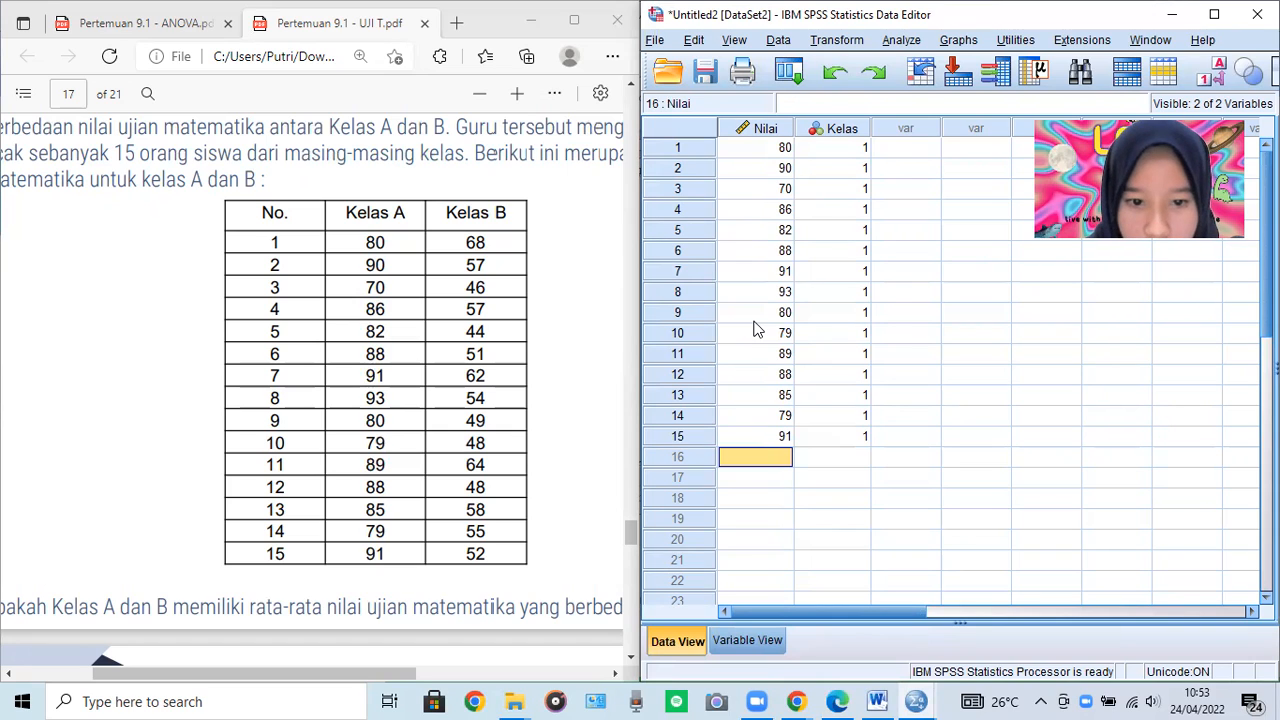
type("8")
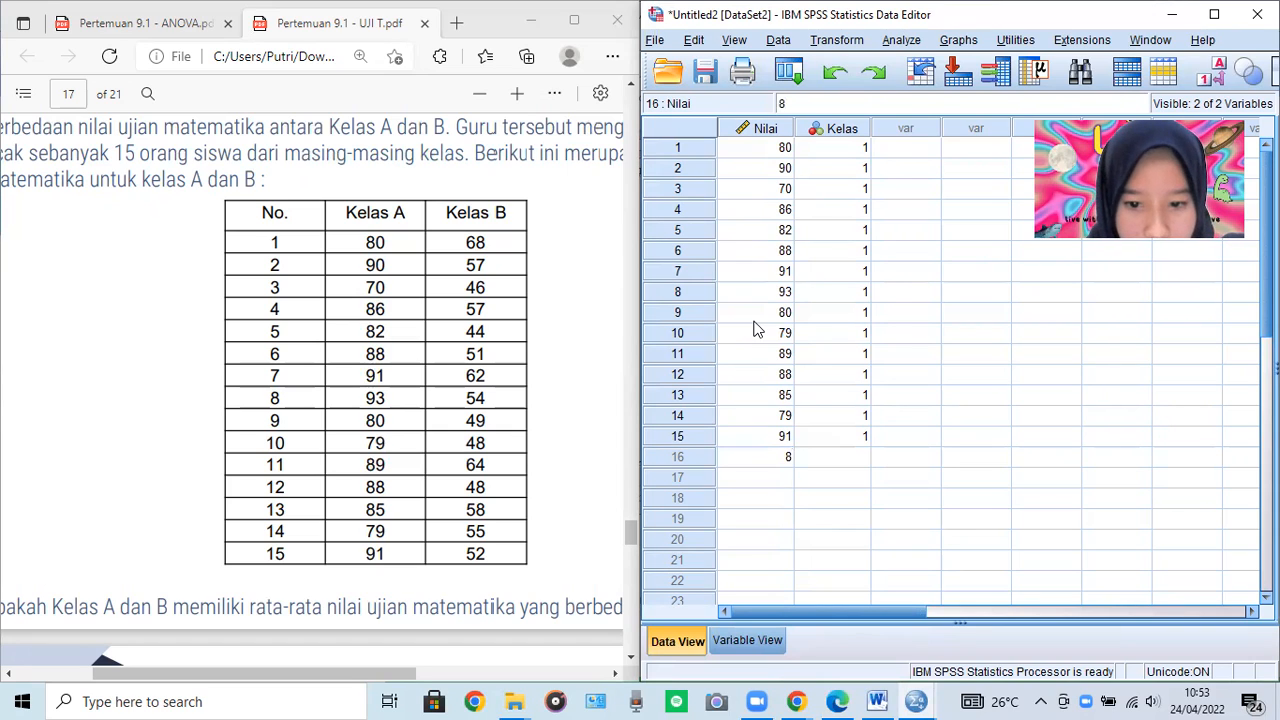
key("BackSpace")
type("68")
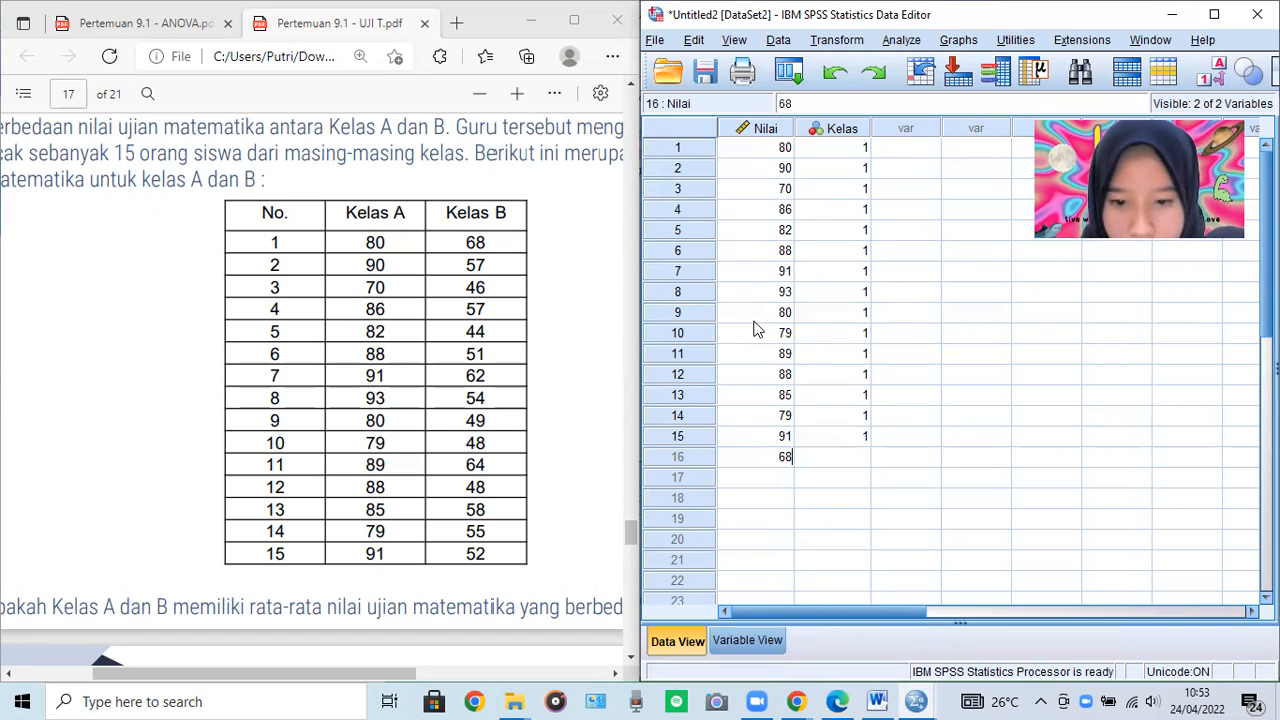
key("Return")
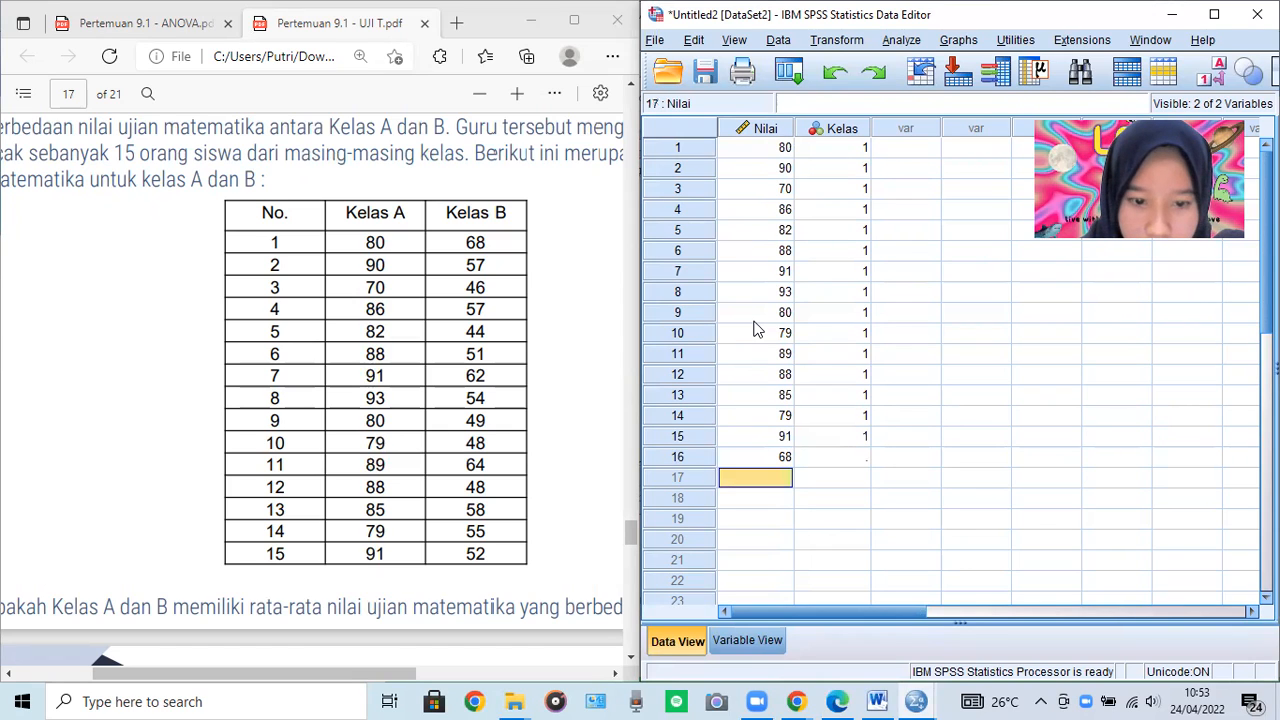
type("57")
key("Tab")
key("Up")
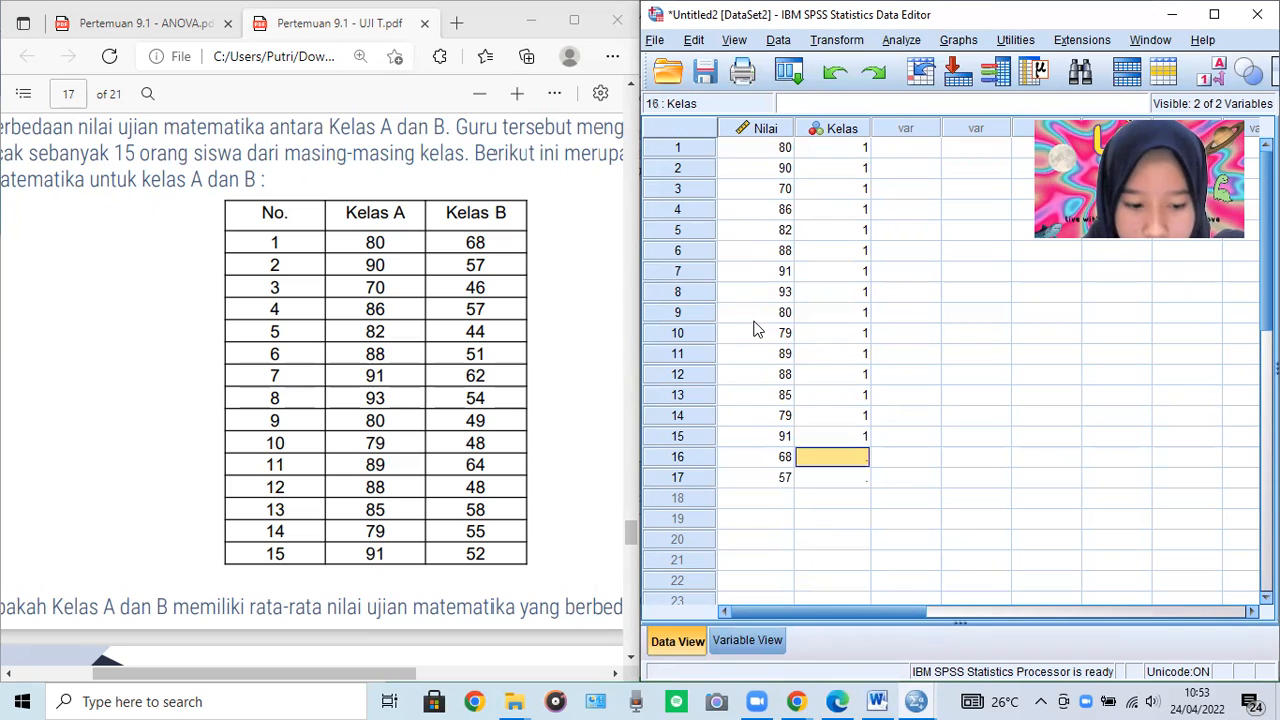
type("2")
key("Return")
type("2")
key("Return")
Enter cases 18 and 19 with the Nilai values 46 and 57, assigning Kelas 2 to both
key("Left")
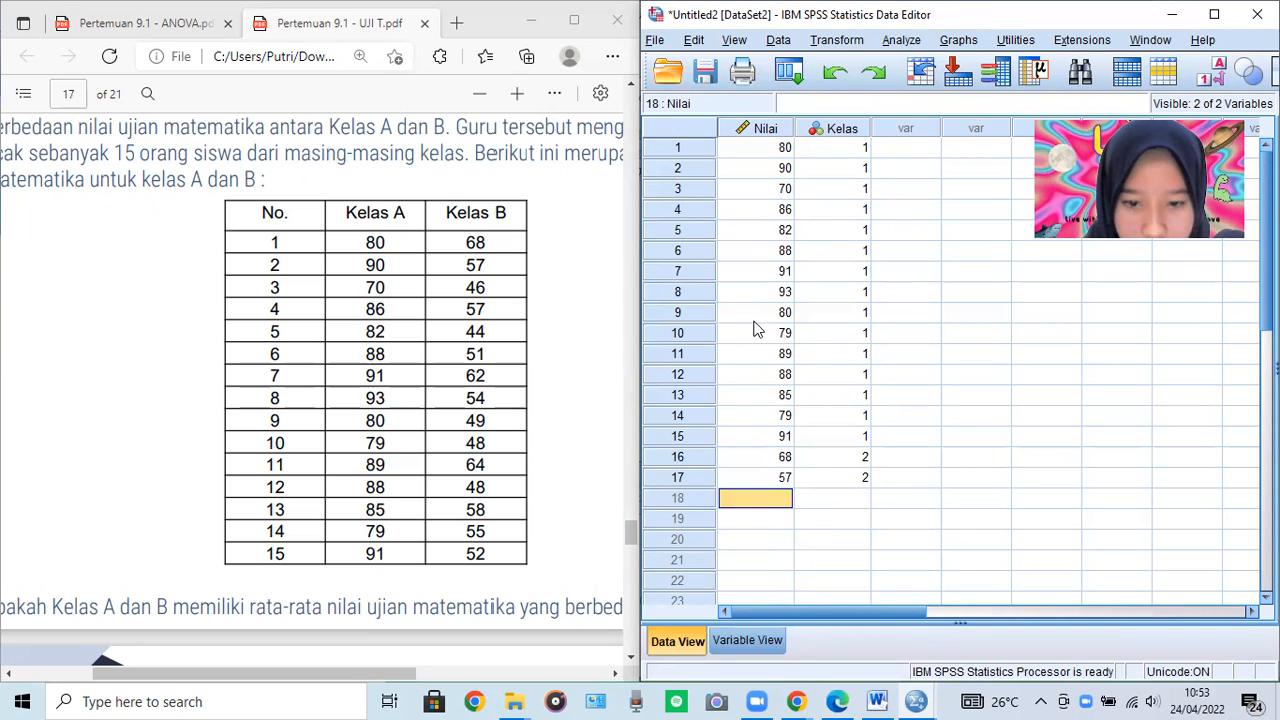
type("46")
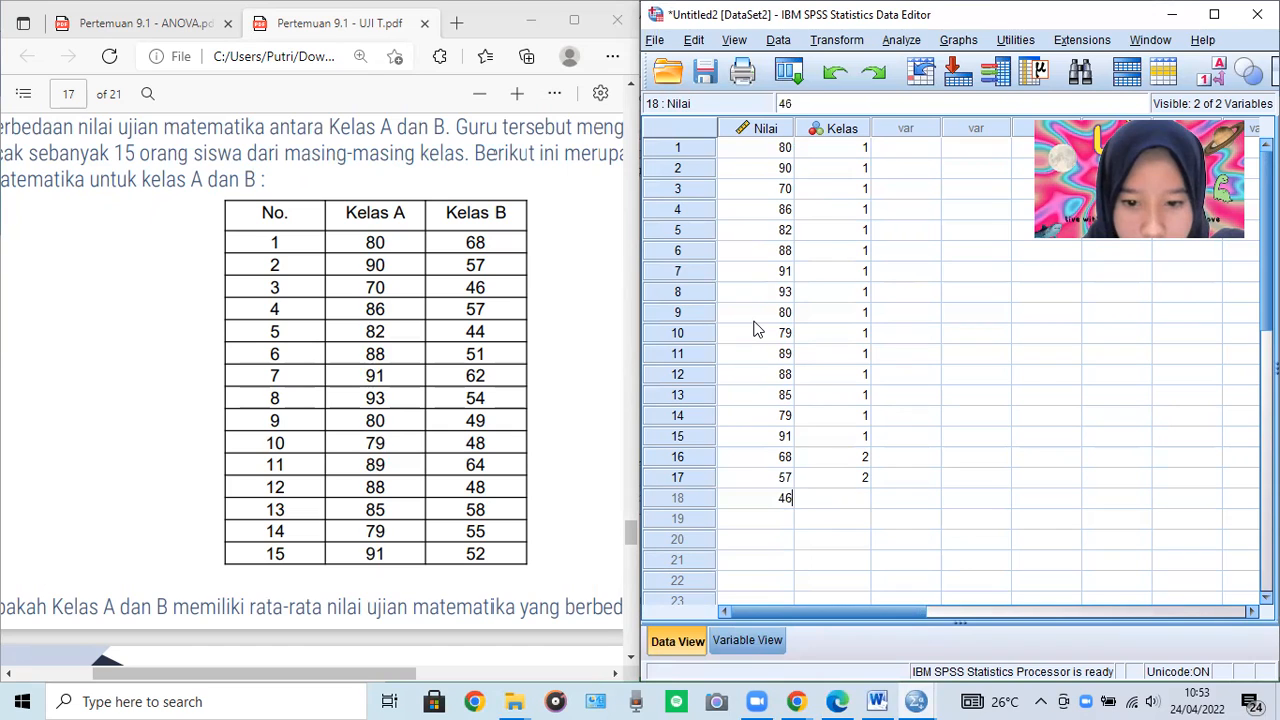
key("Tab")
type("2")
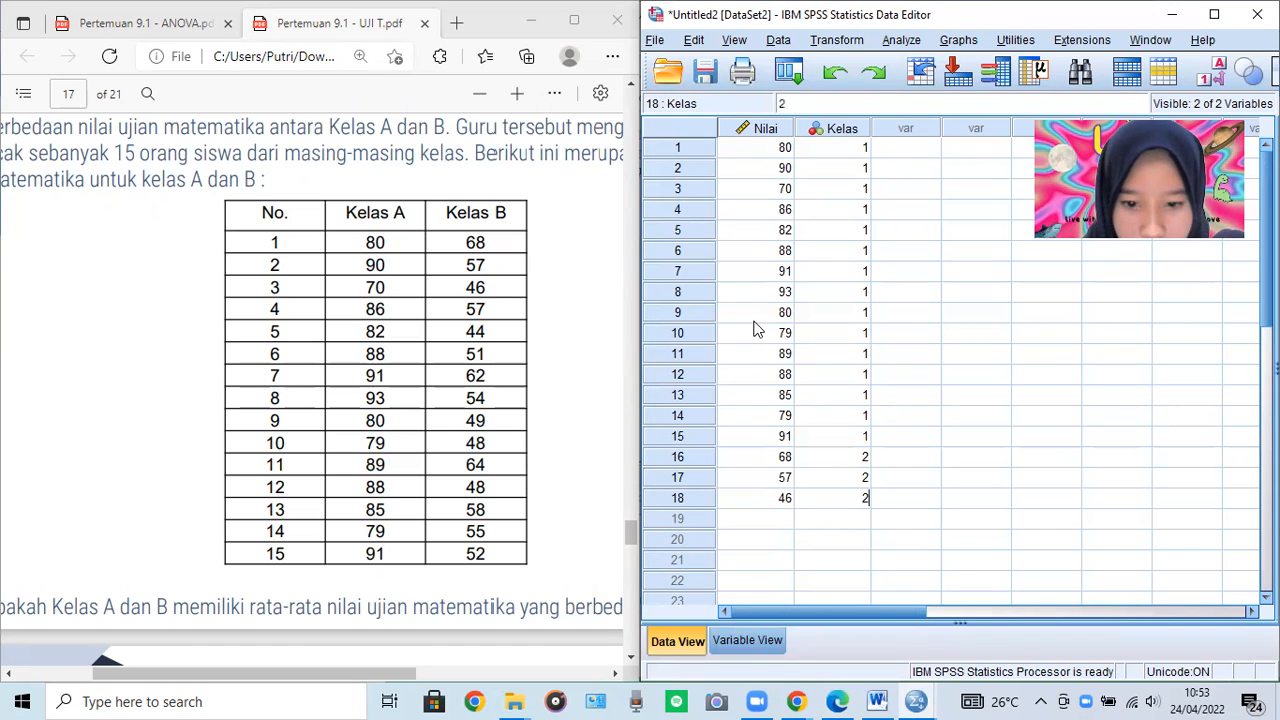
key("Tab")
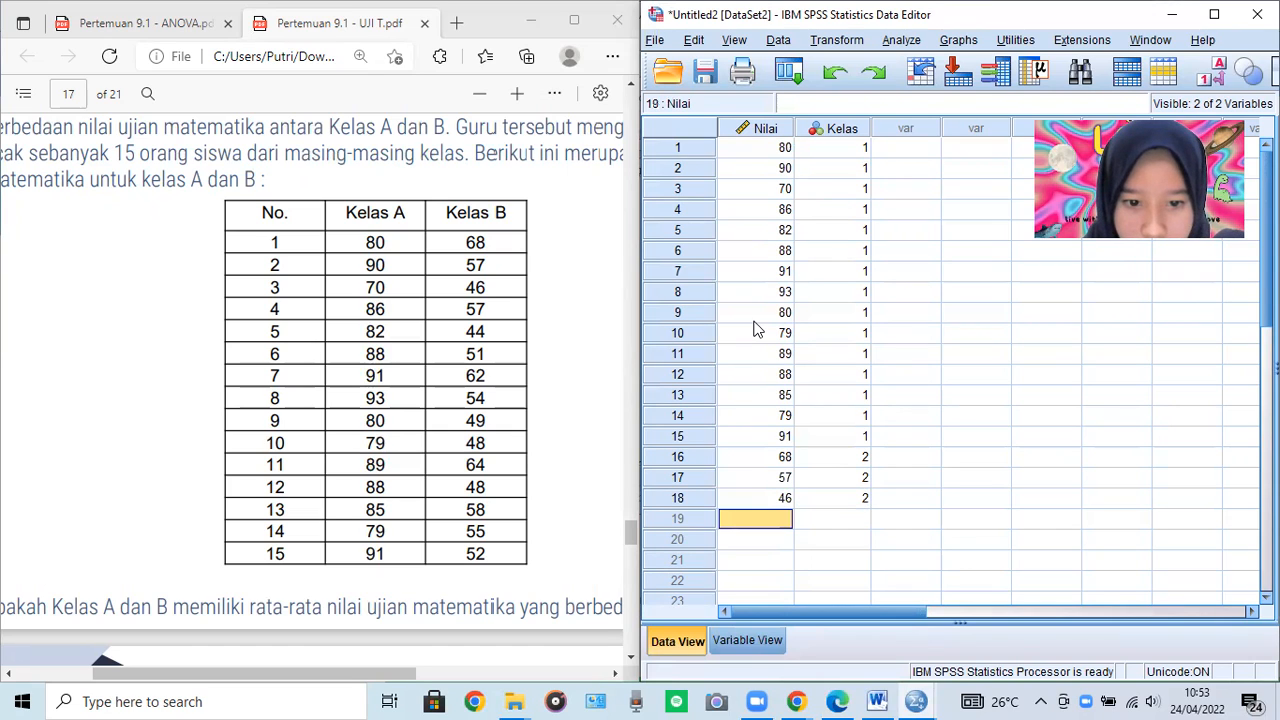
type("57")
key("Tab")
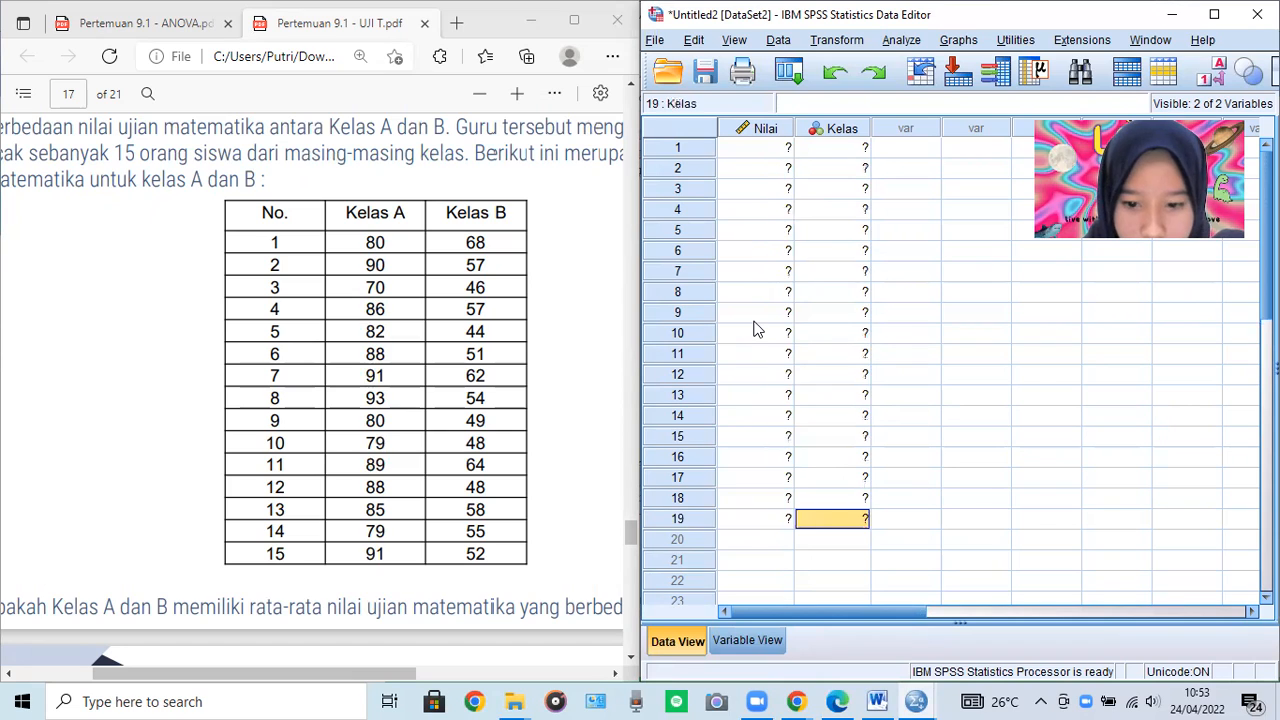
type("2")
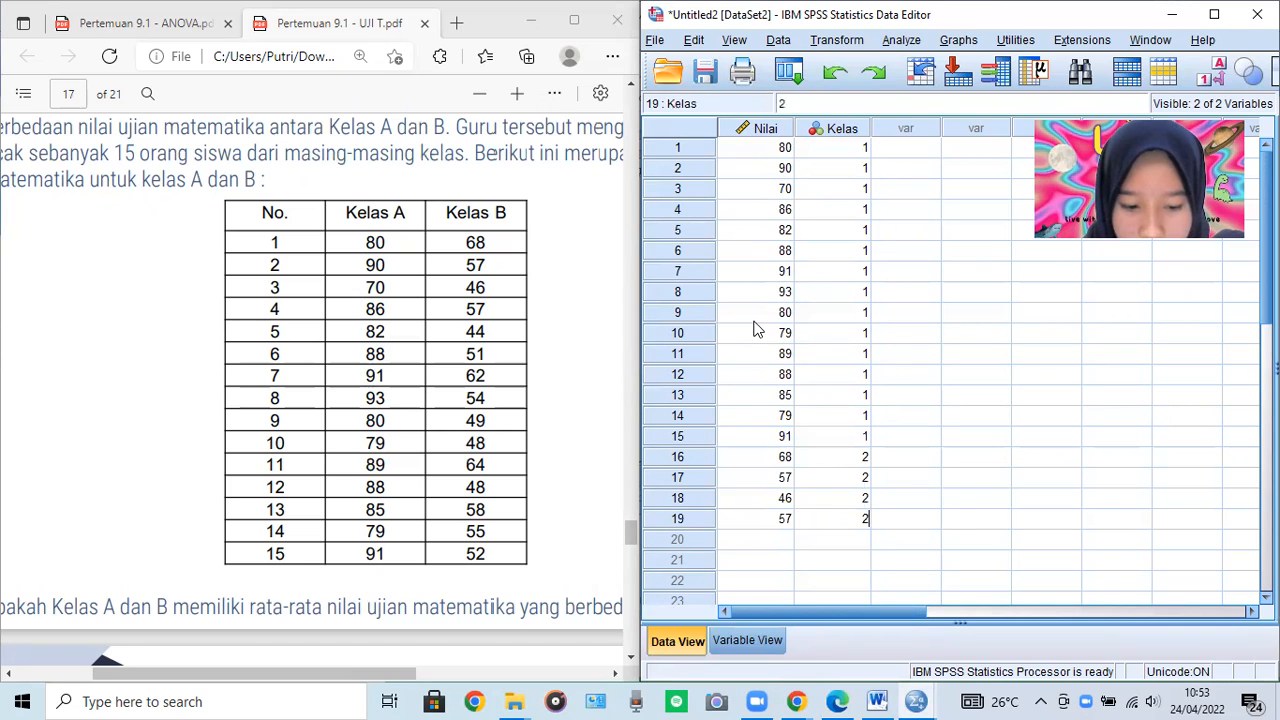
key("Tab")
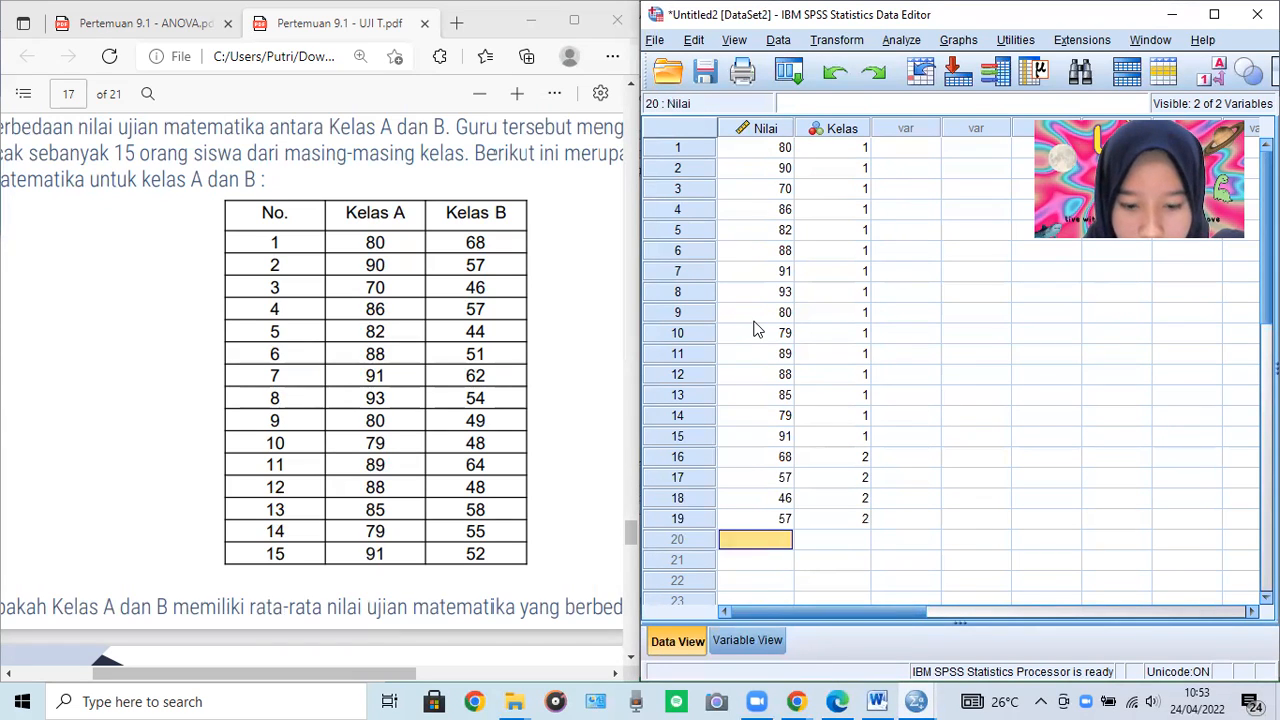
Enter cases 20 and 21 with the Nilai values 44 and 51, assigning Kelas 2 to both
type("44")
key("Tab")
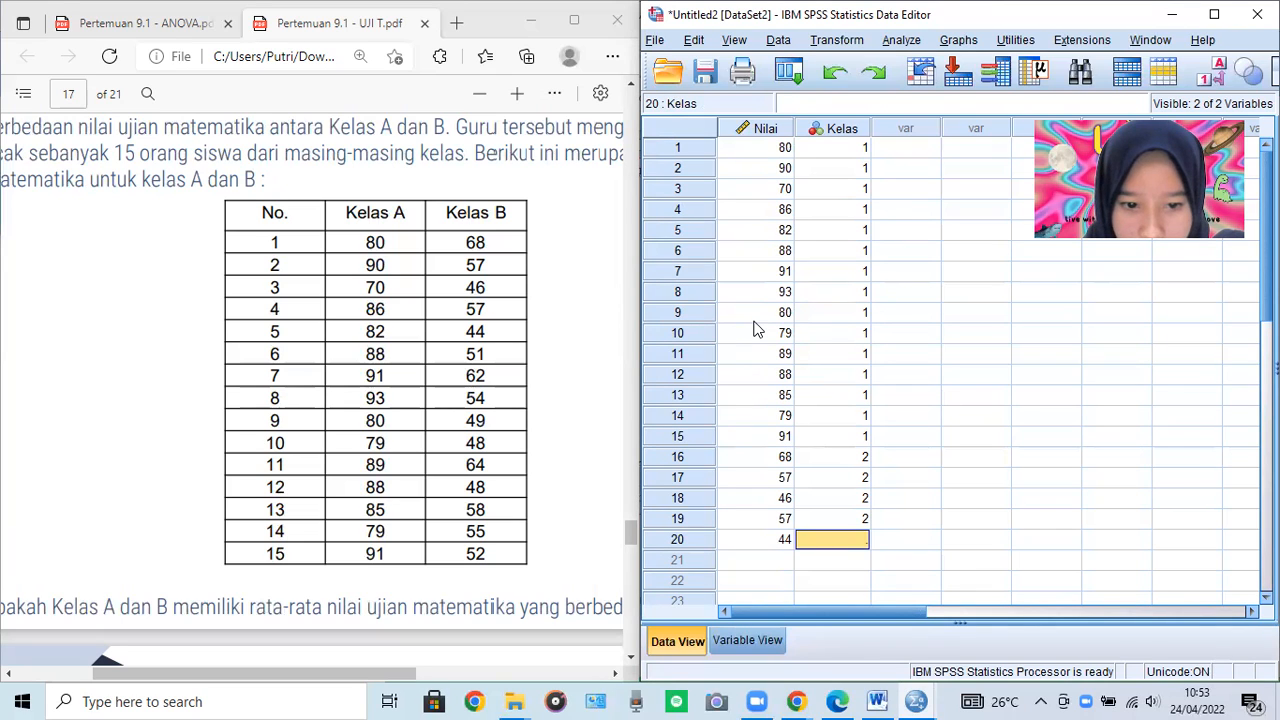
type("2")
key("Tab")
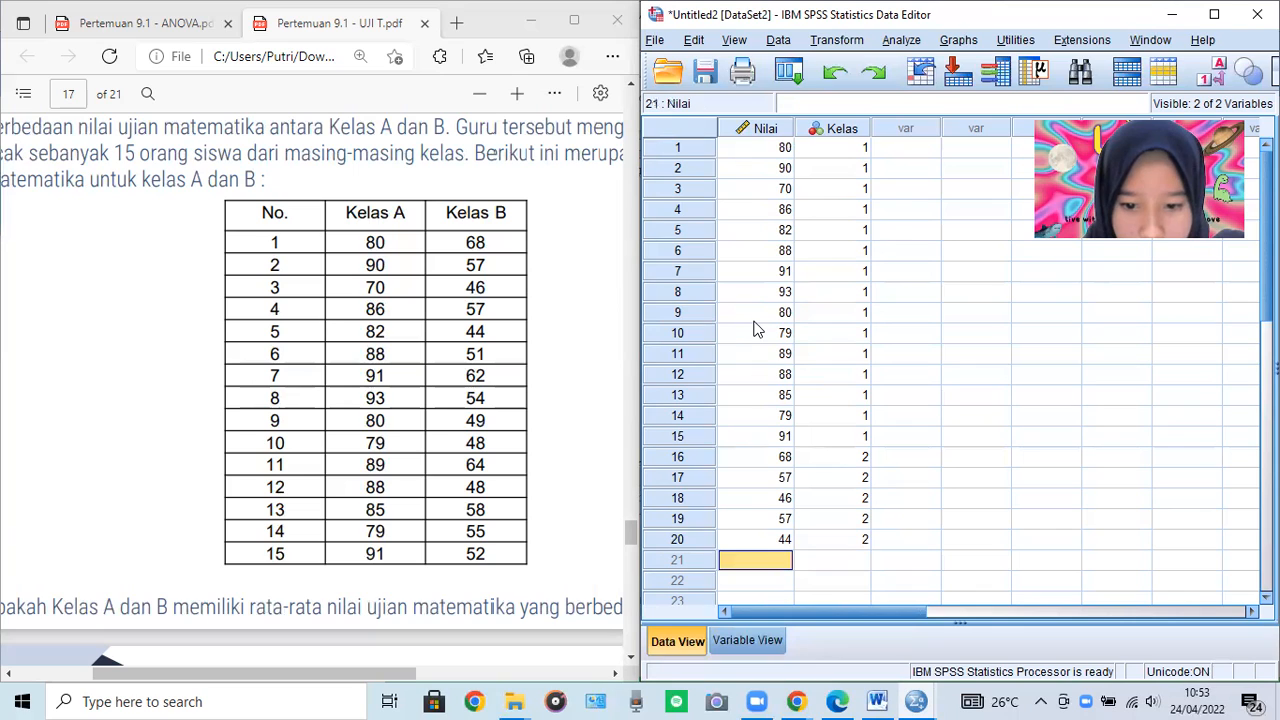
type("51")
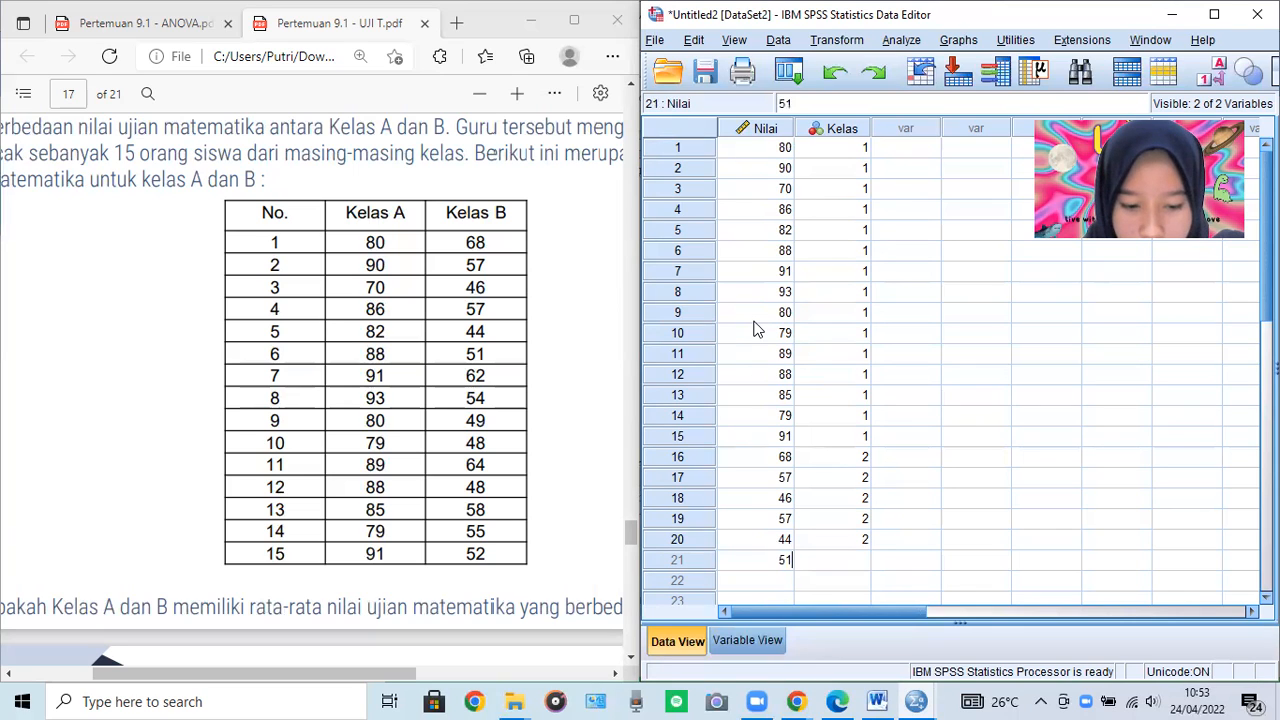
key("Tab")
type("2")
key("Tab")
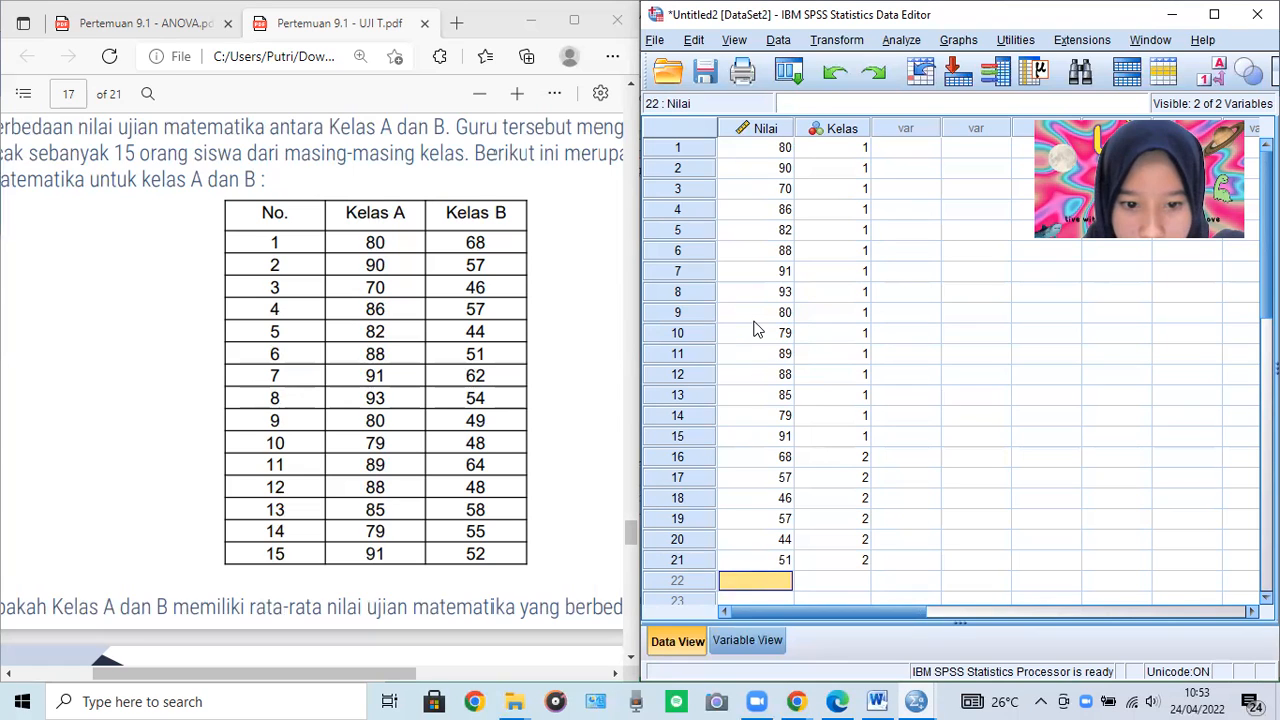
Enter cases 22 and 23 with the Nilai values 62 and 54, assigning Kelas 2 to both
type("62")
key("Tab")
type("1")
key("BackSpace")
type("2")
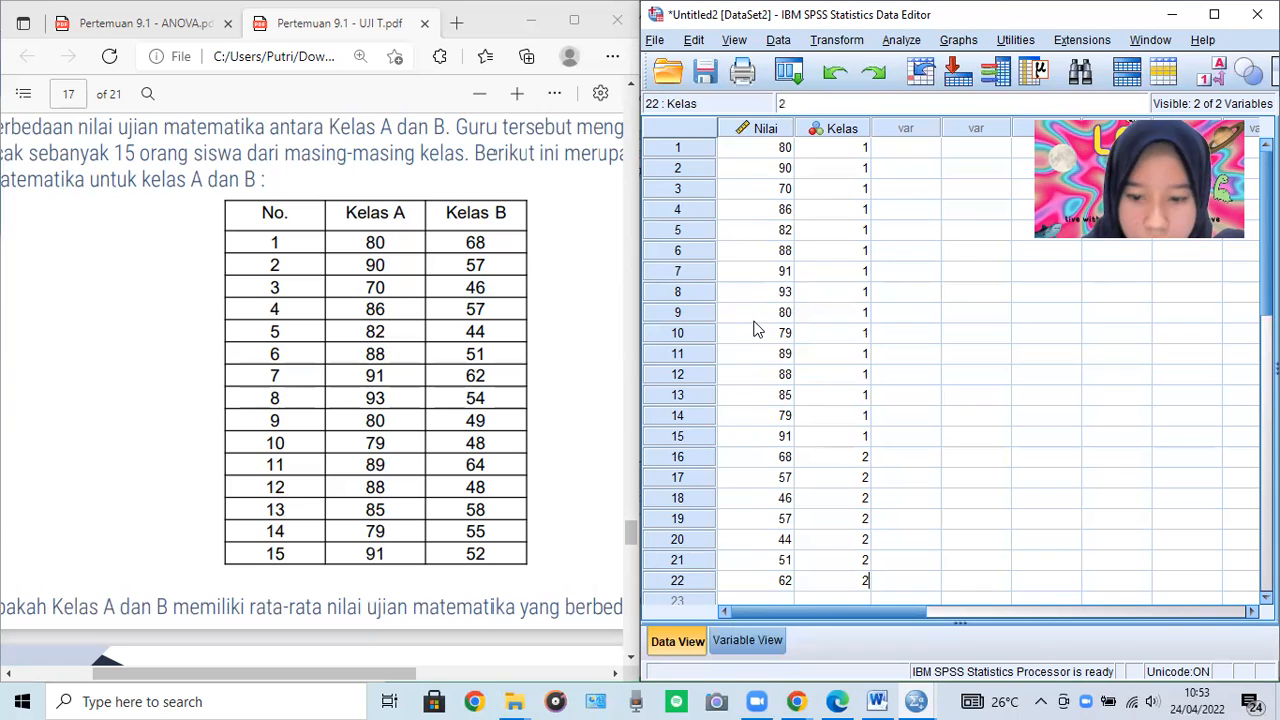
key("Tab")
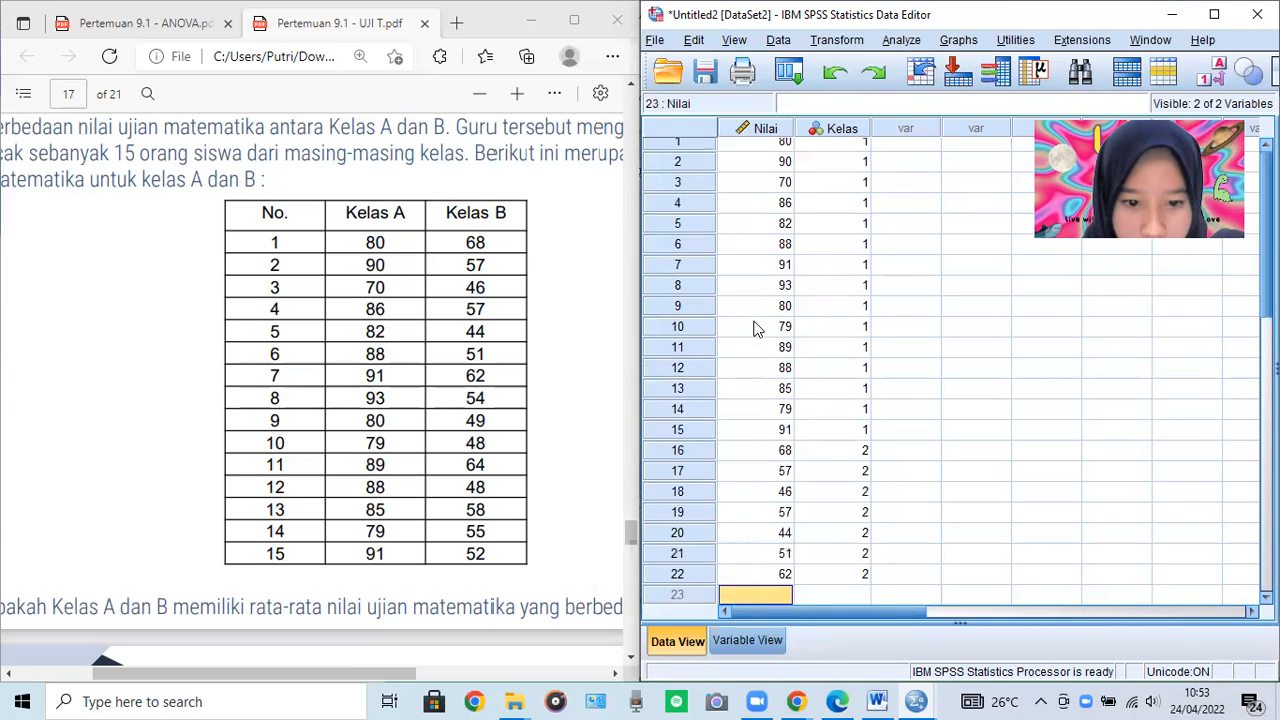
type("54")
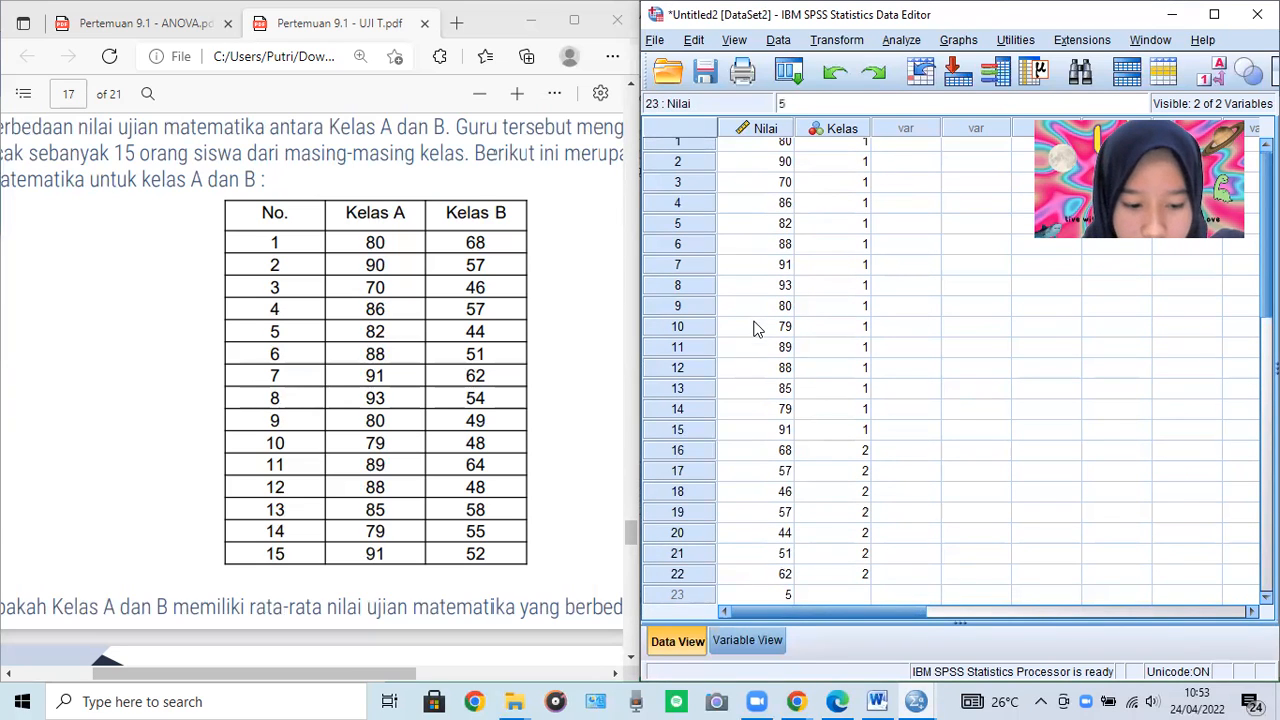
key("Tab")
type("2")
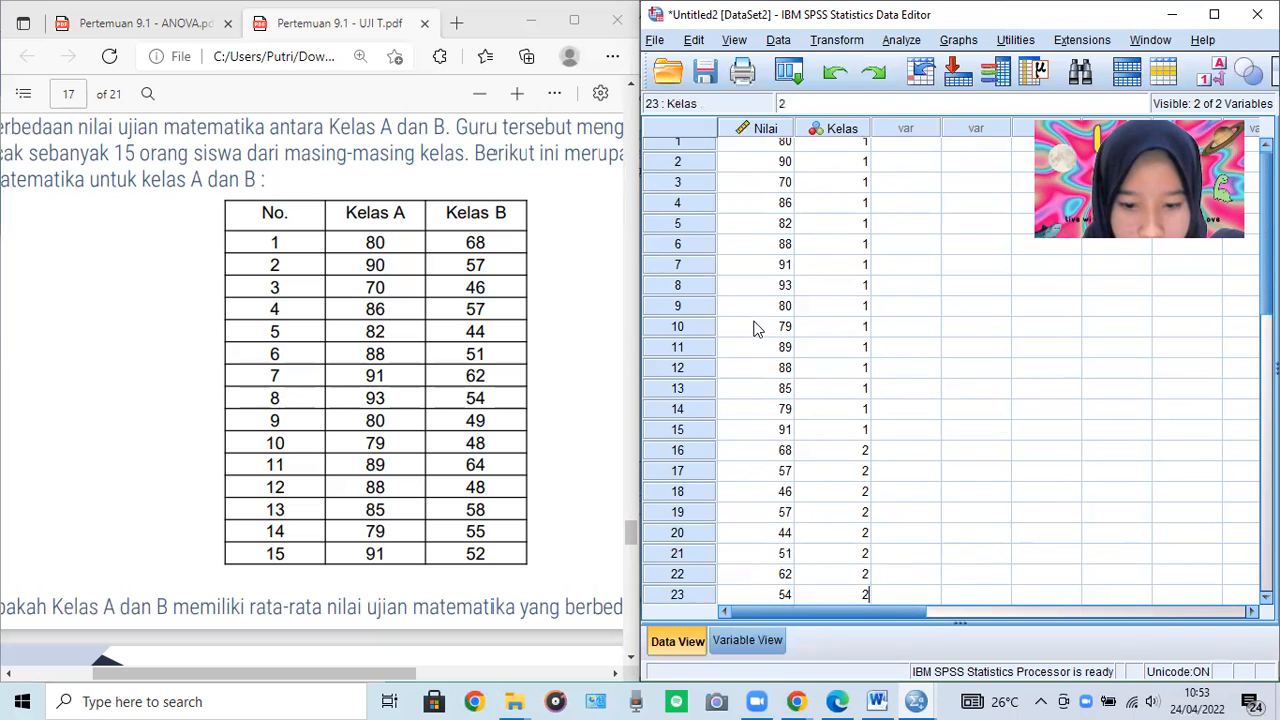
key("Tab")
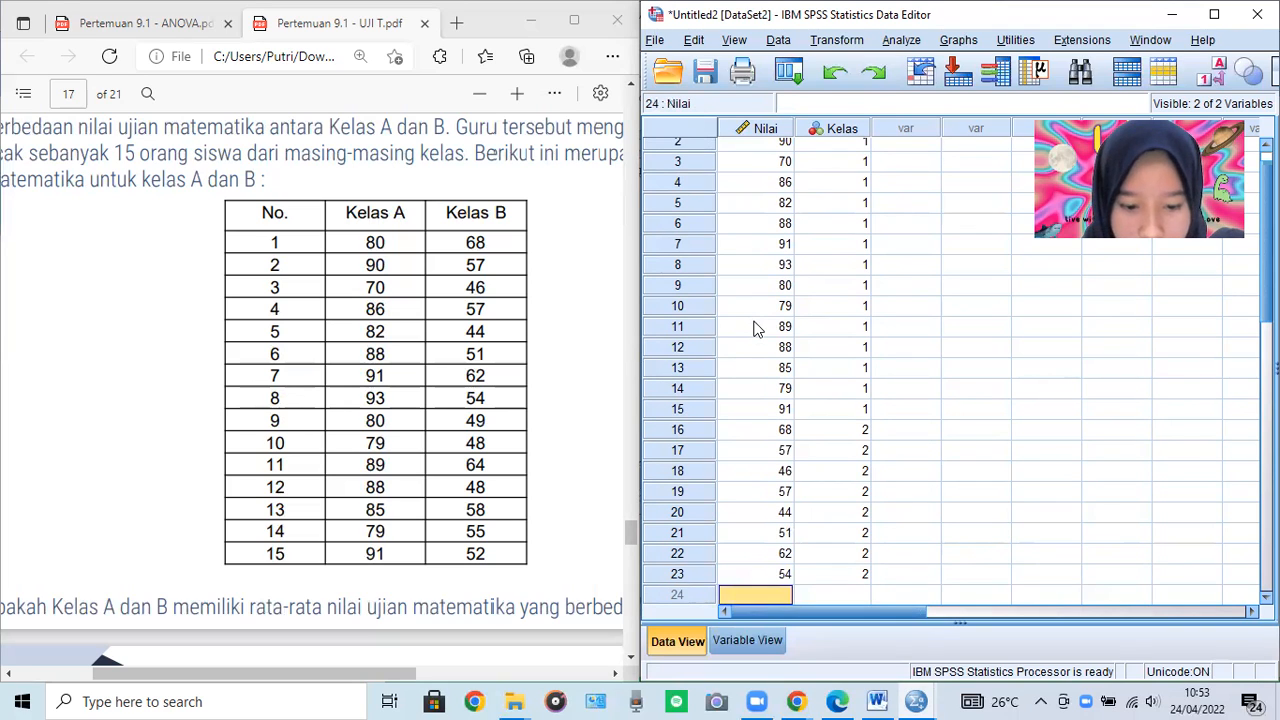
Enter cases 24 and 25 with the Nilai values 49 and 48, assigning Kelas 2 to both
type("4")
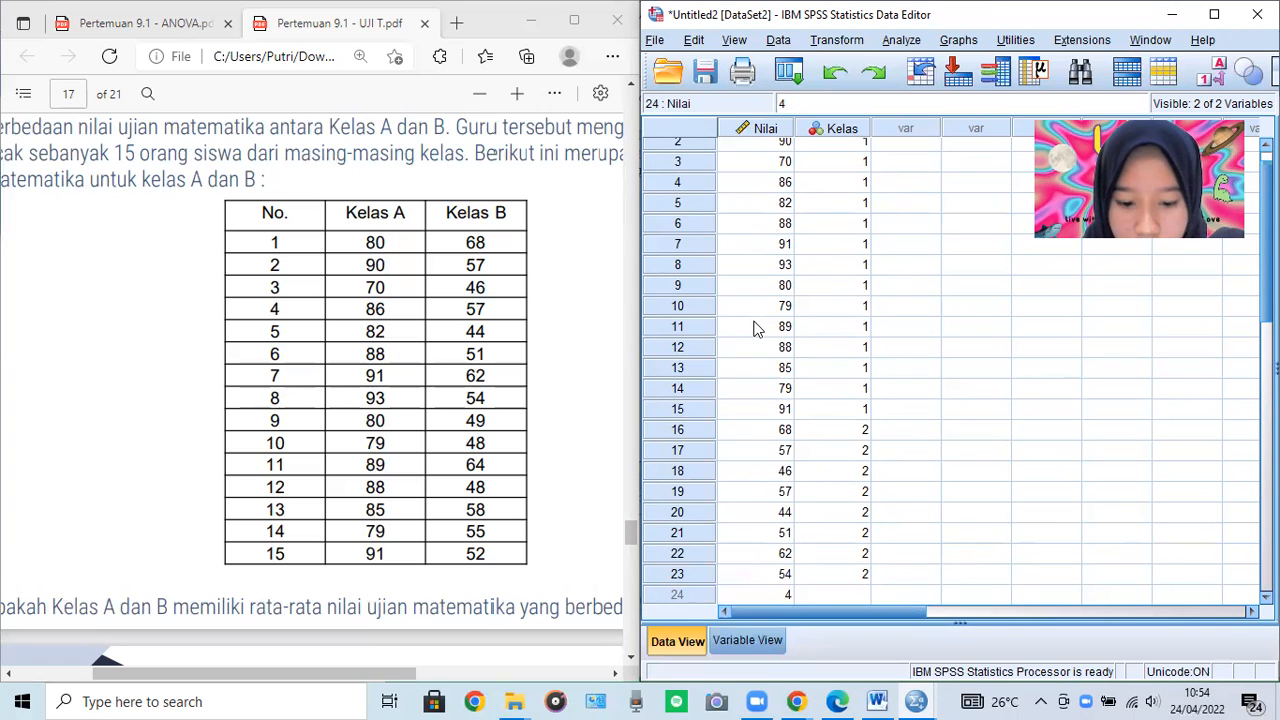
type("9")
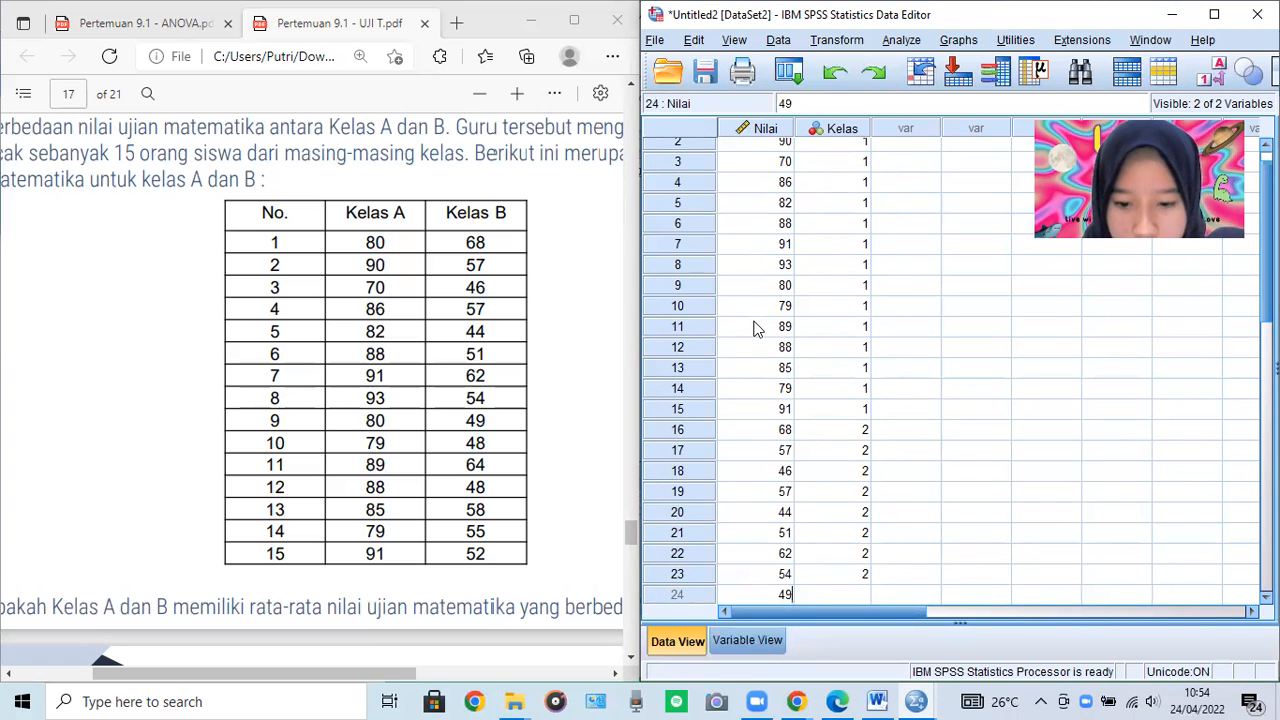
key("Tab")
type("2")
key("Return")
key("Left")
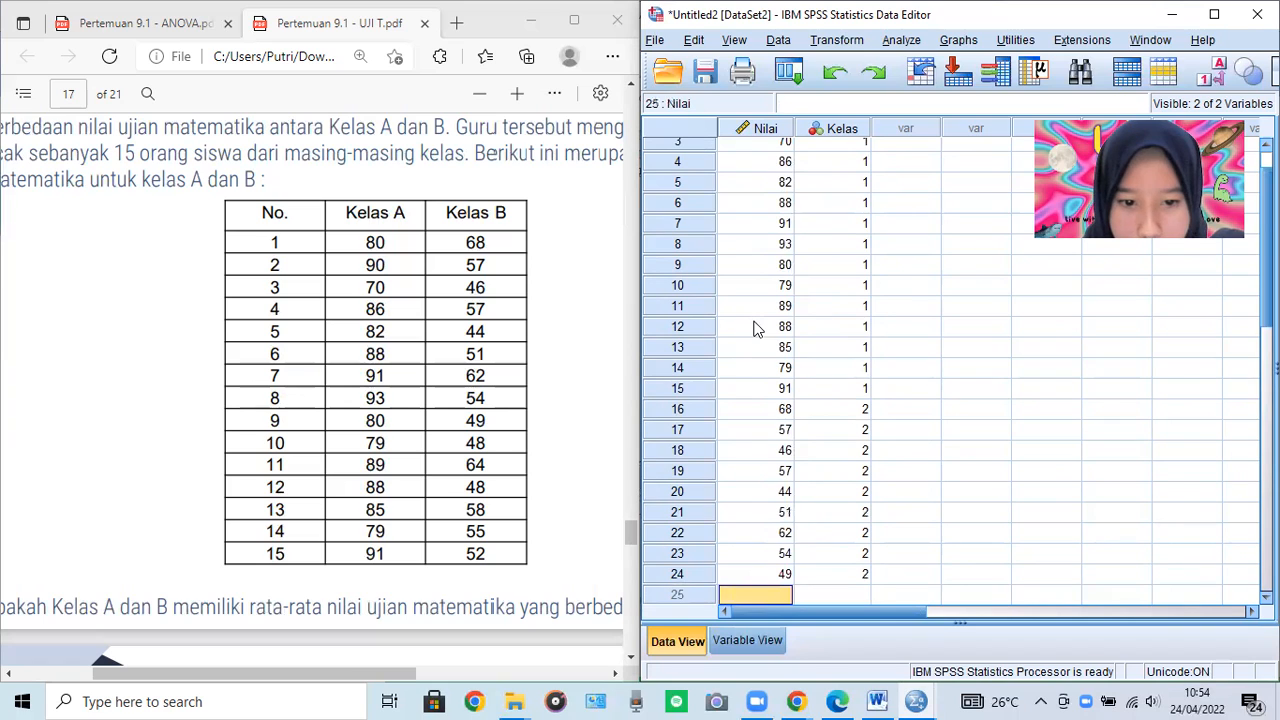
type("48")
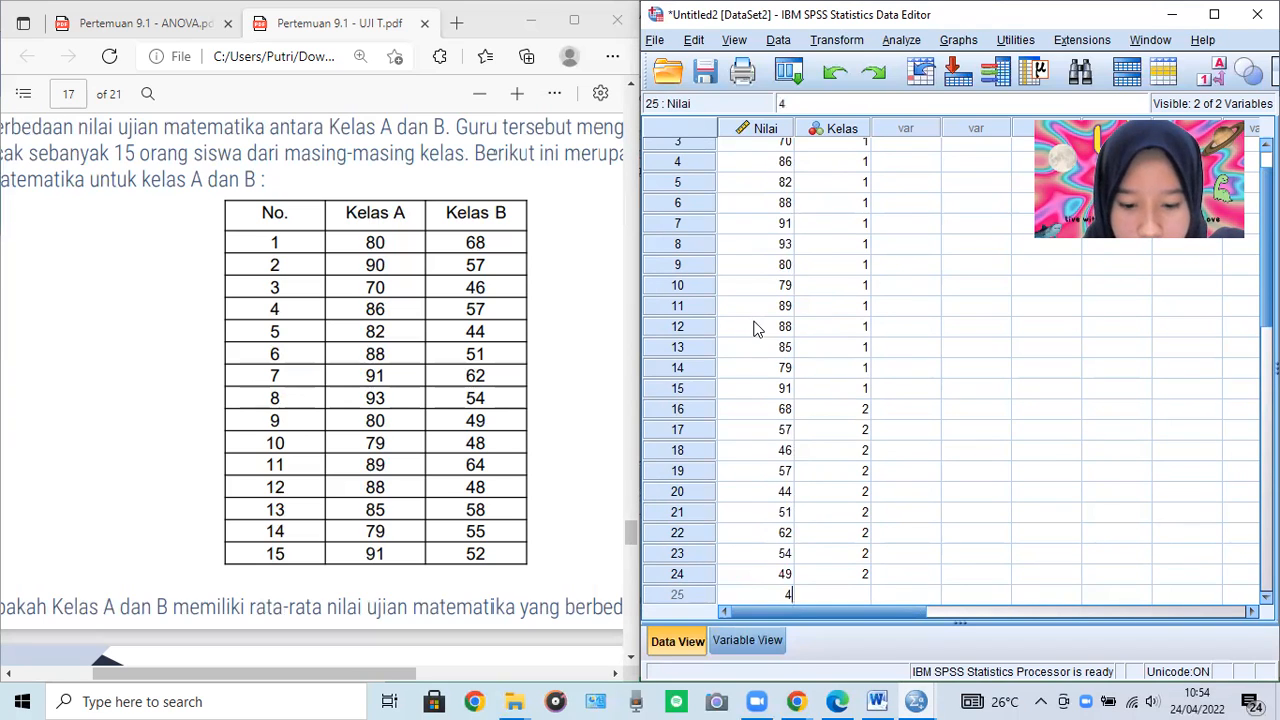
key("Tab")
type("2")
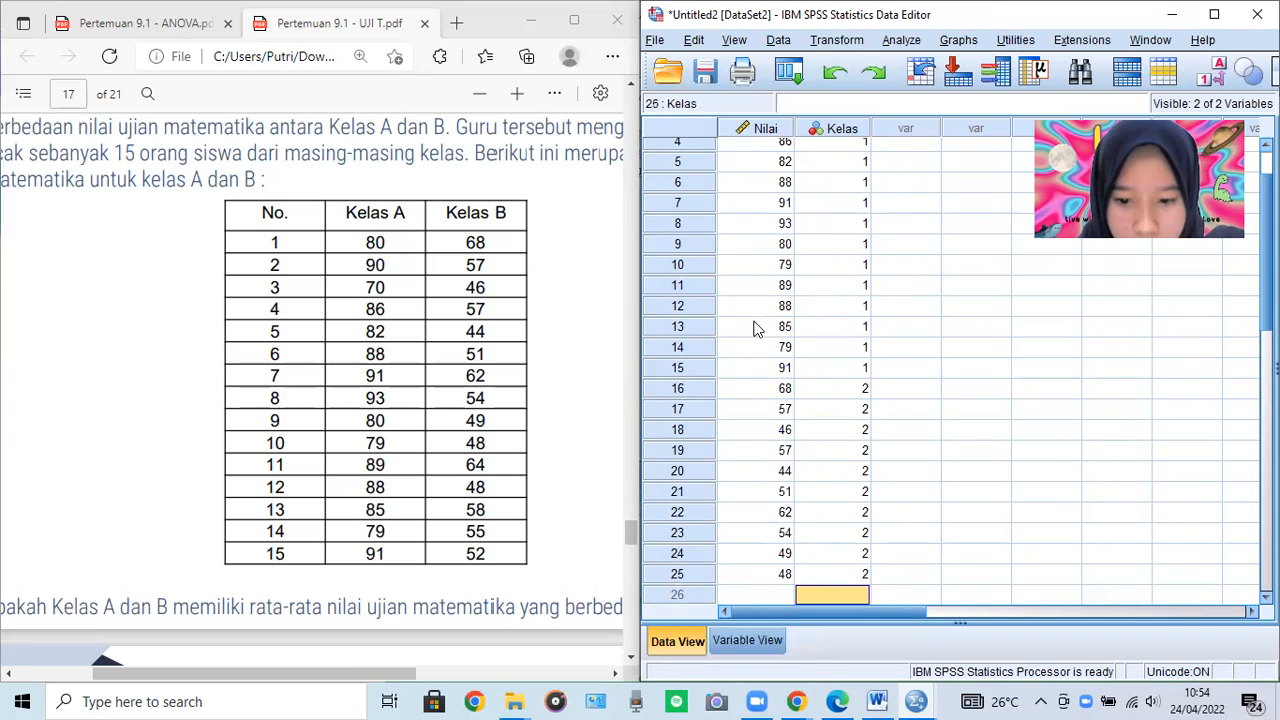
key("Return")
Enter cases 26 and 27 with the Nilai values 64 and 48, assigning Kelas 2 to both
type("64")
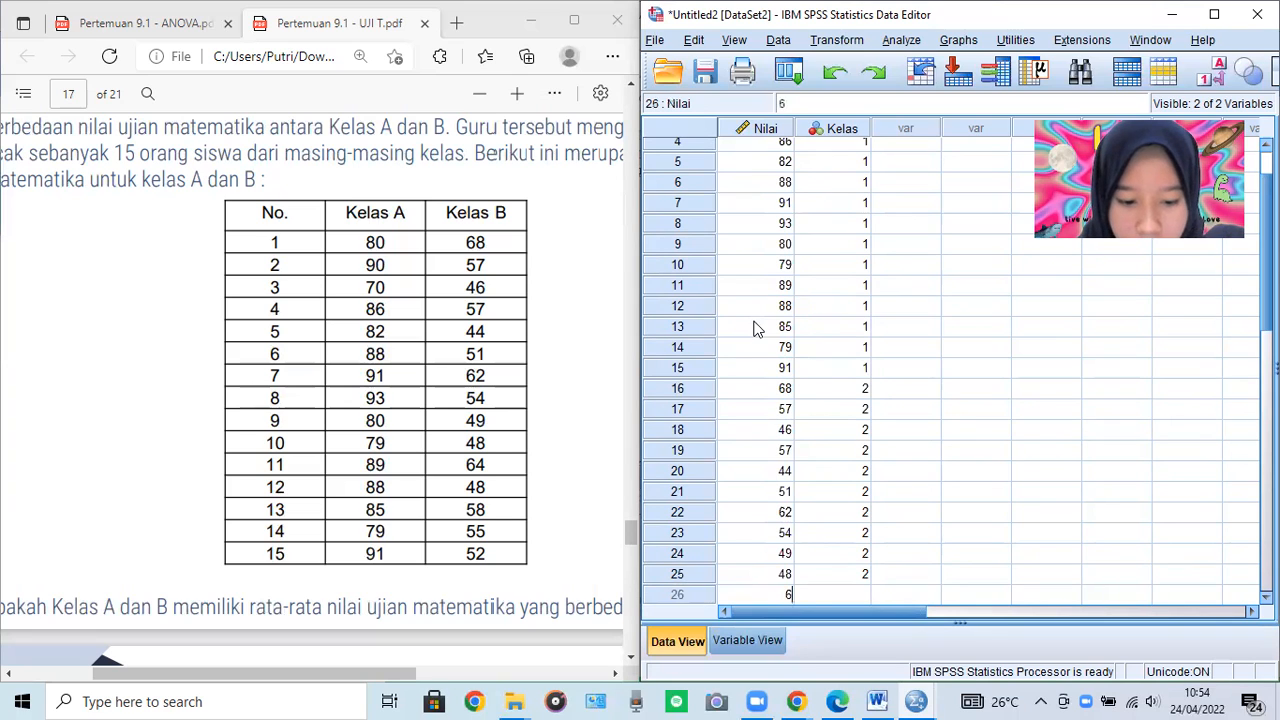
key("Tab")
type("2")
key("Return")
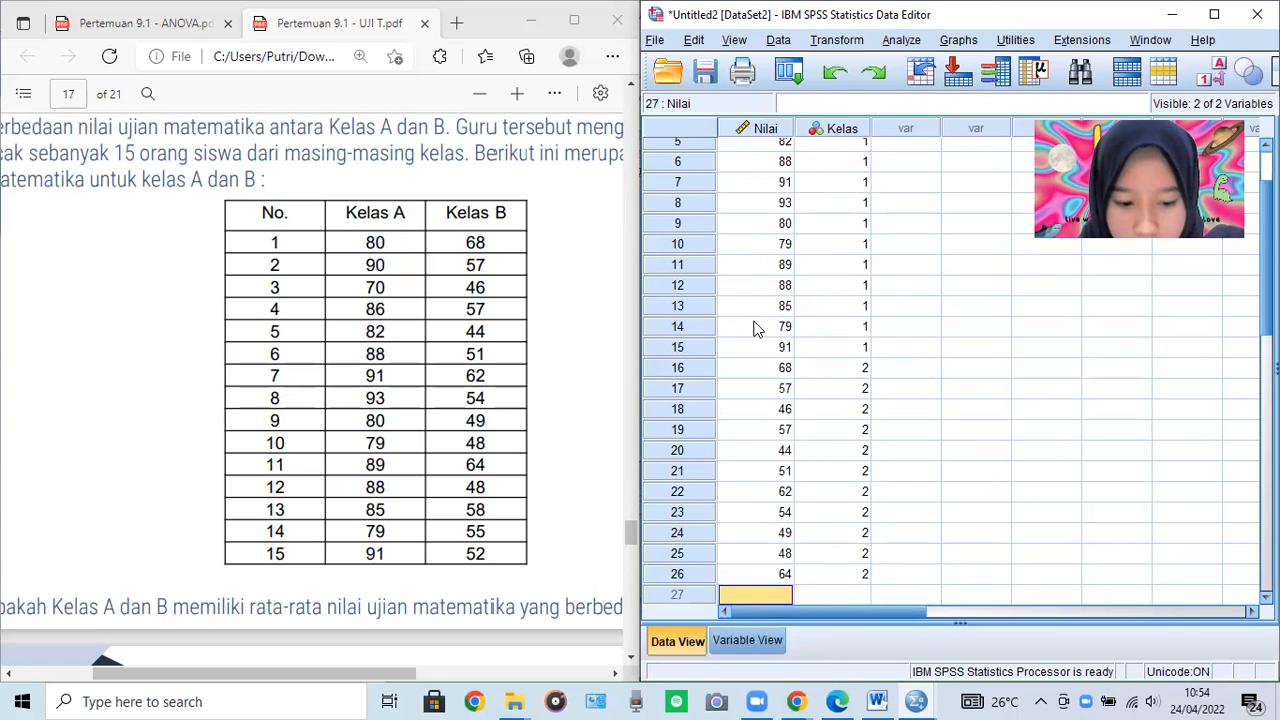
type("4")
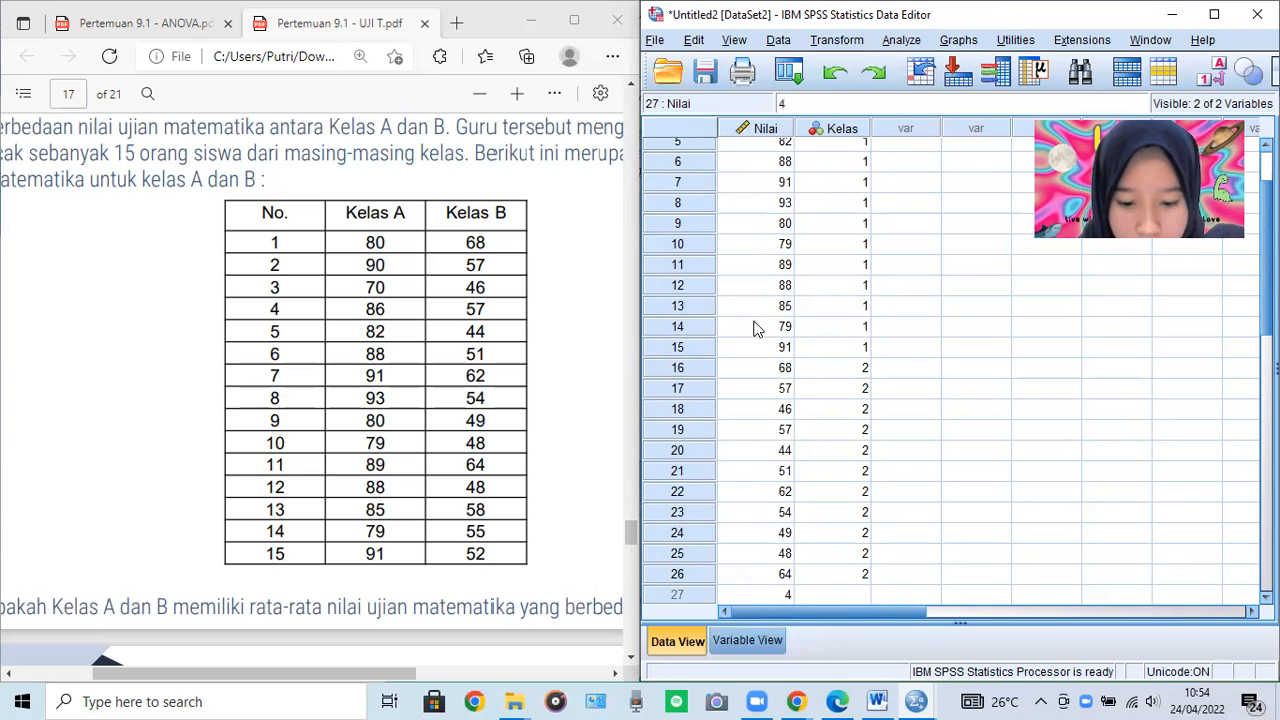
type("8")
key("Tab")
type("2")
key("Return")
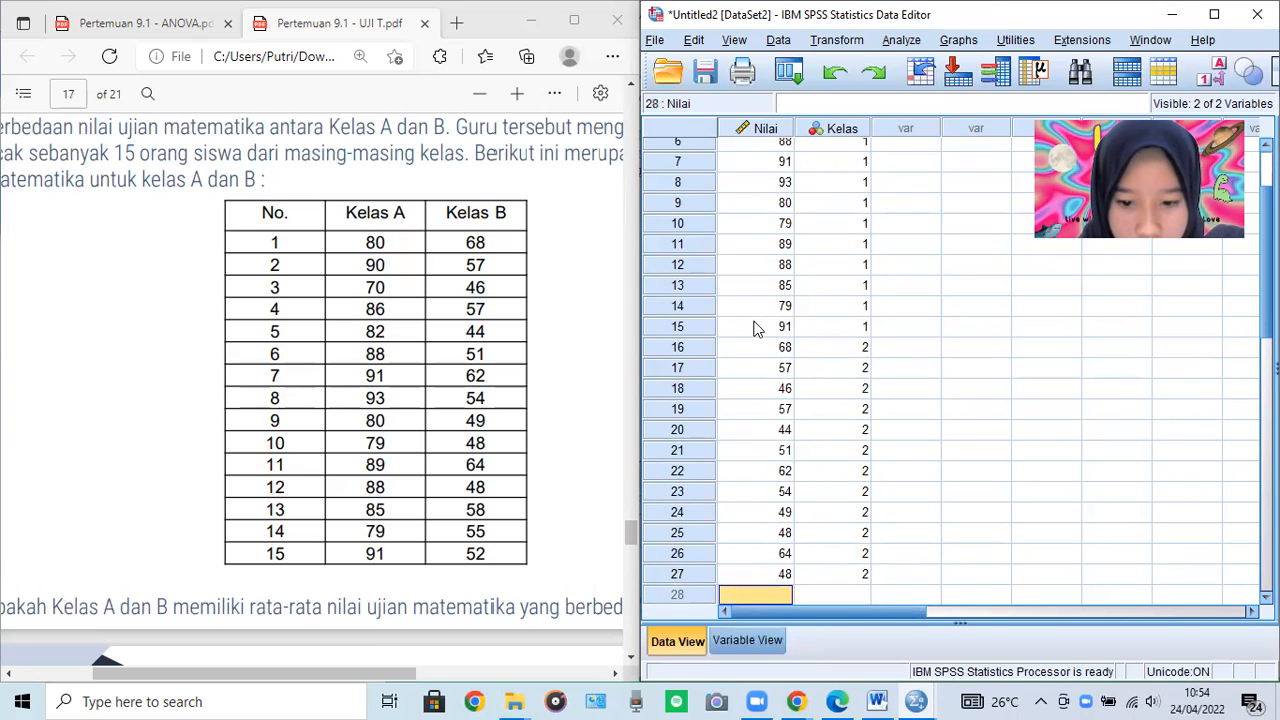
Enter cases 28 and 29 with the Nilai values 58 and 55, assigning Kelas 2 to both
type("58")
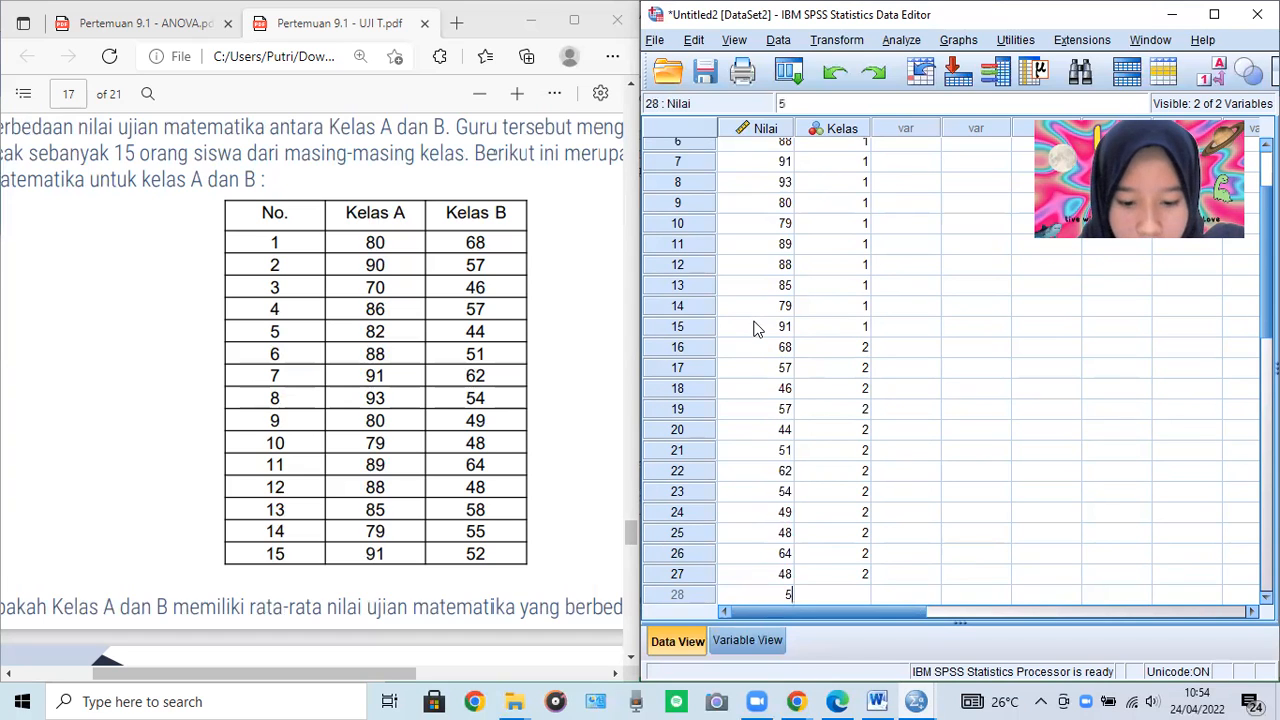
key("Tab")
type("2")
key("Return")
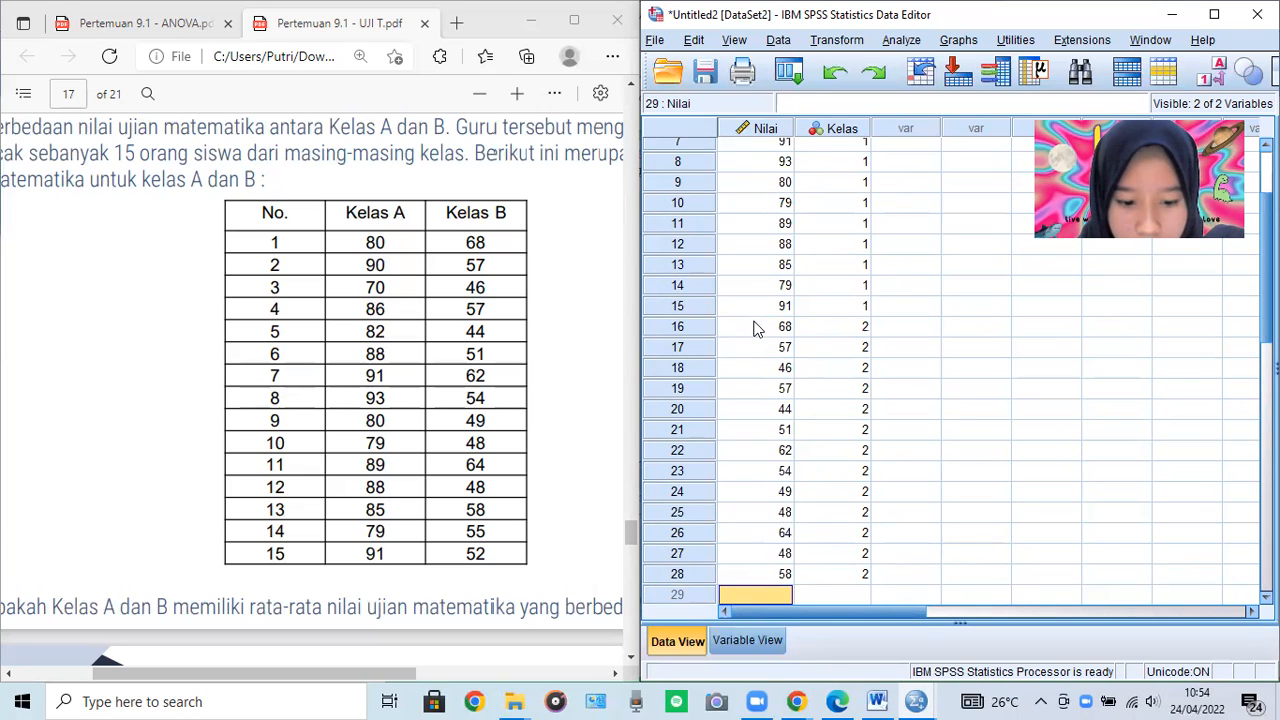
type("55")
key("Tab")
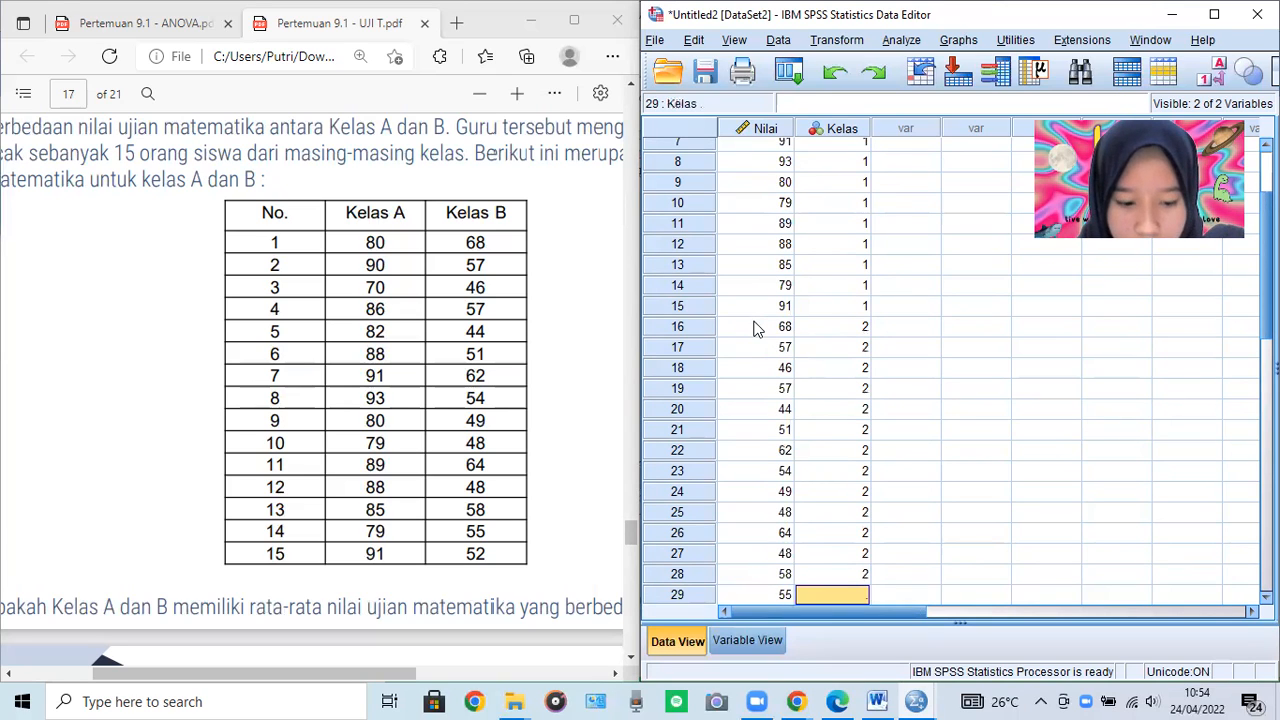
type("2")
key("Left")
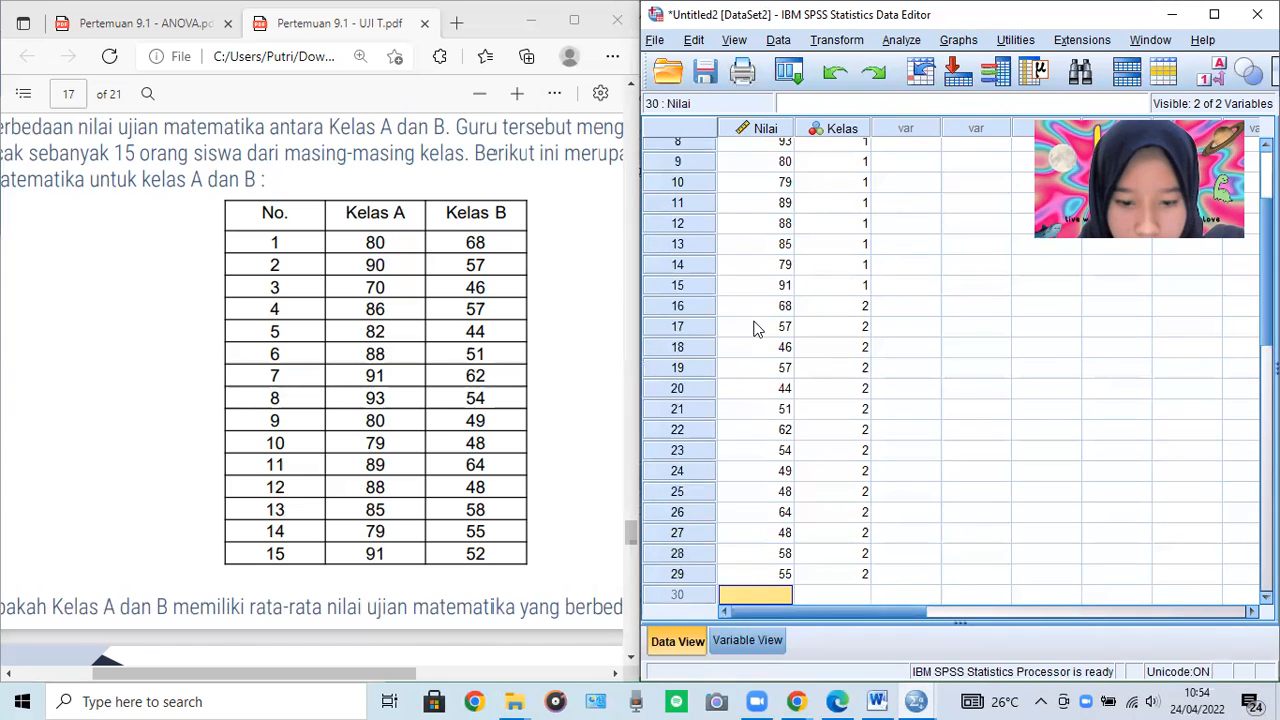
Enter case 30 with Nilai 52 and Kelas 2, and check all entered cases against the source table
type("52")
key("Tab")
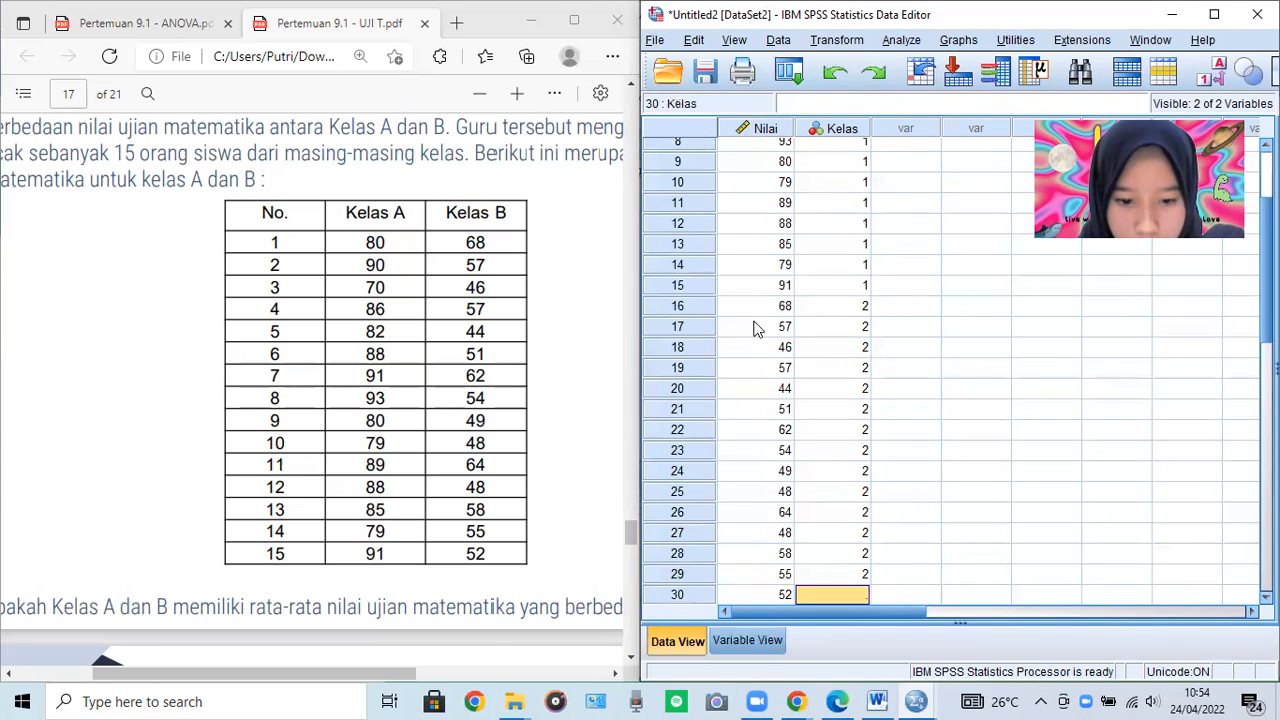
type("2")
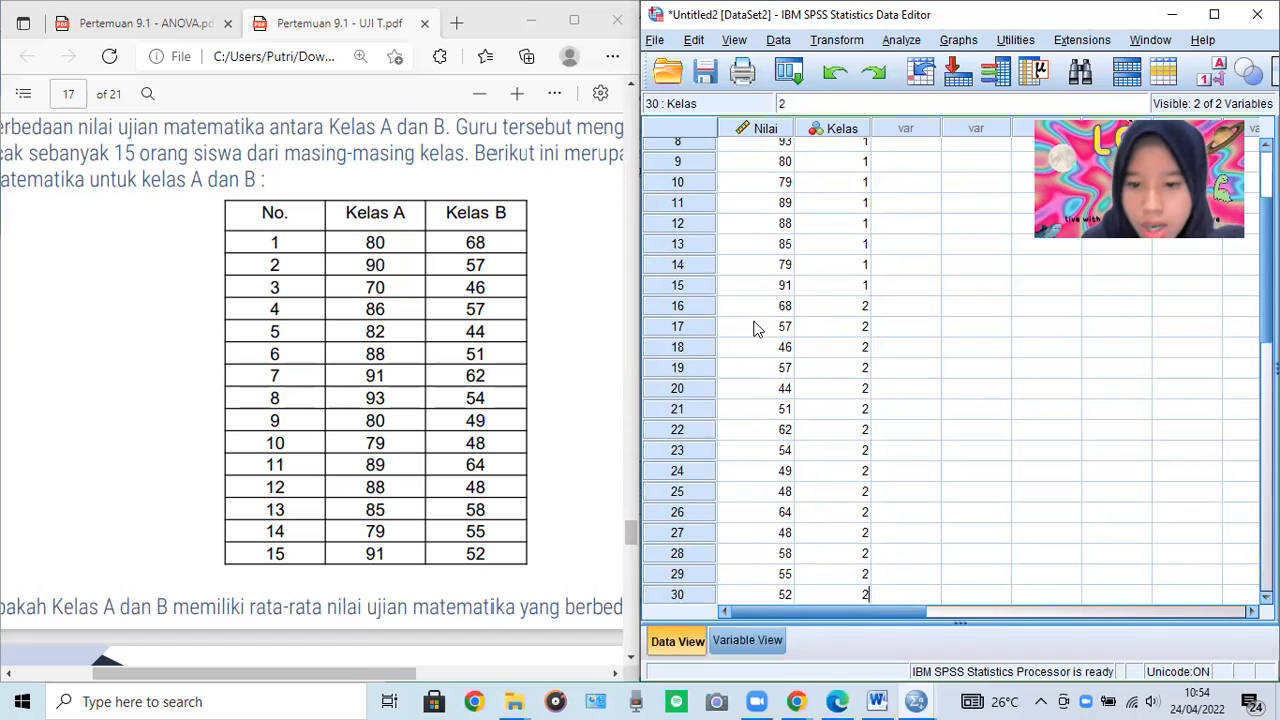
scroll(796, 246, "up", 3)
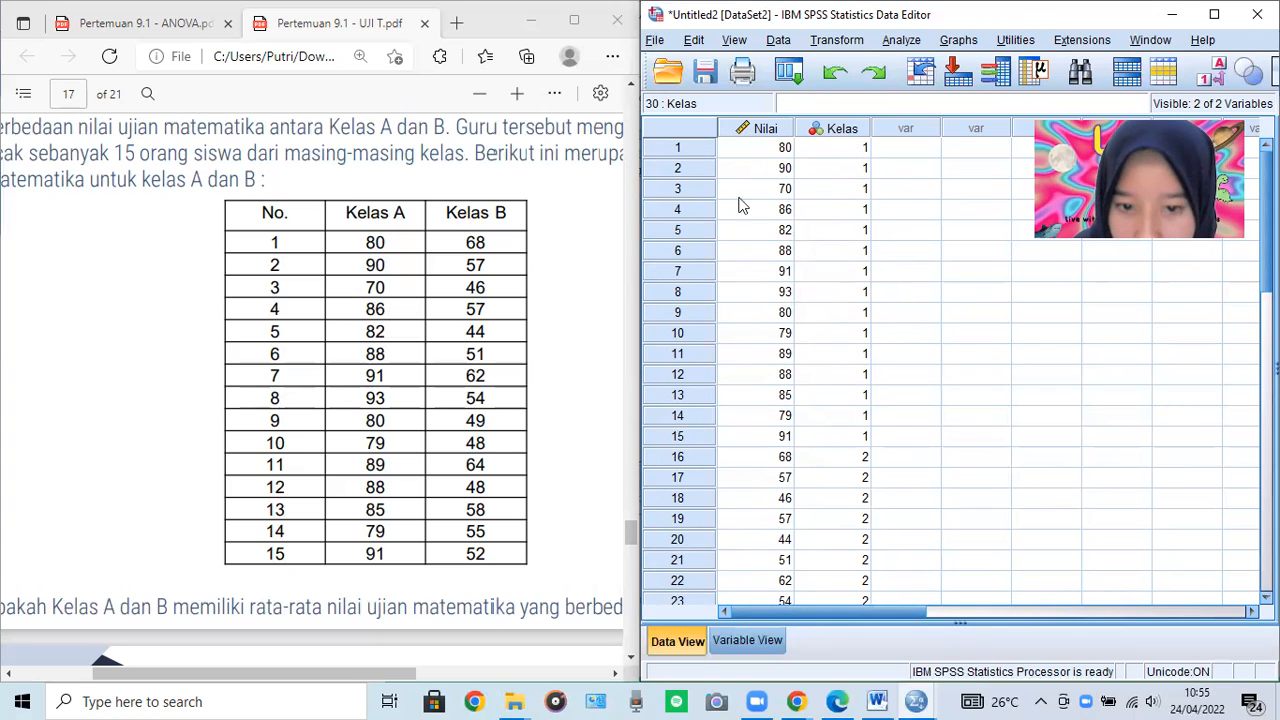
scroll(870, 370, "down", 3)
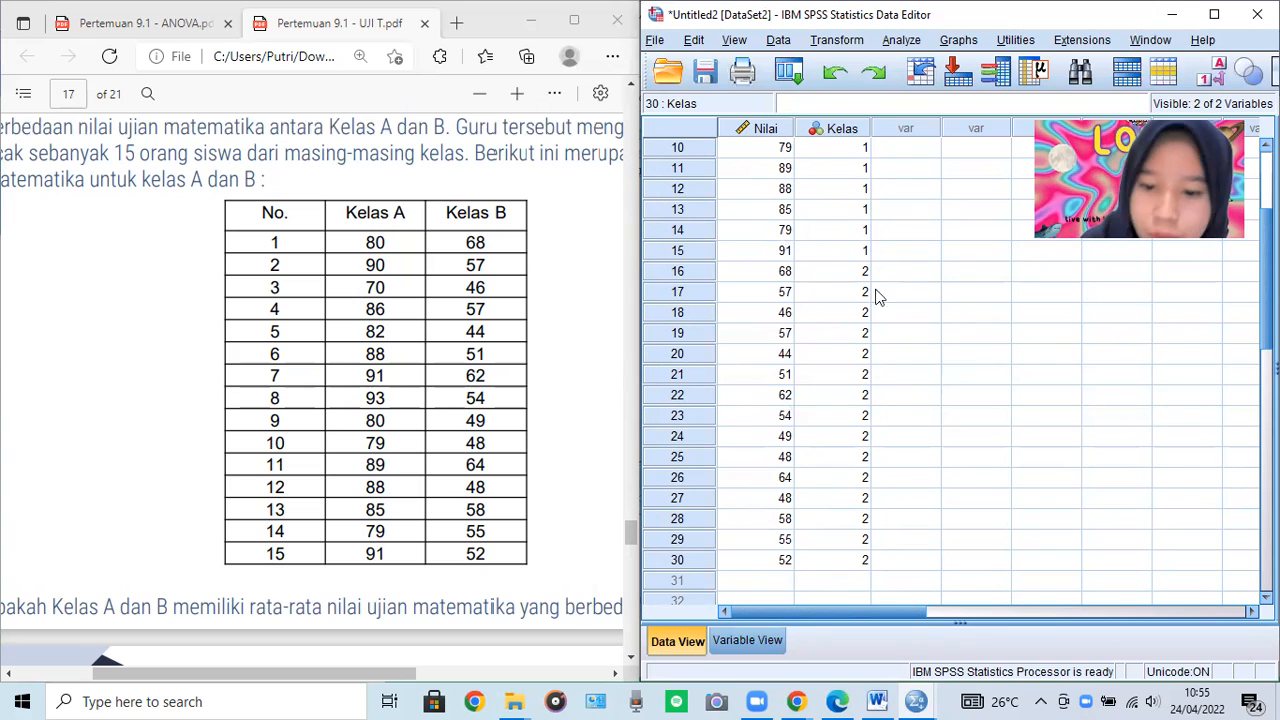
scroll(894, 443, "up", 2)
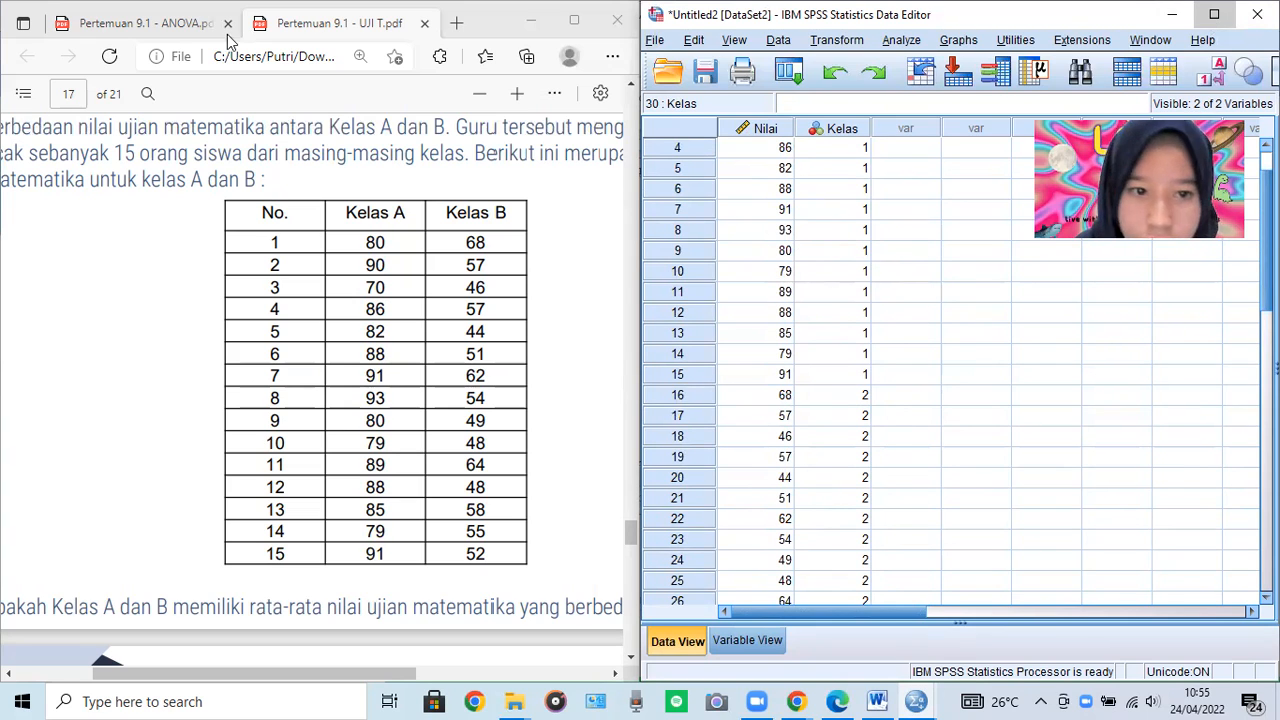
Set up an Independent-Samples T Test with Nilai ujian matematika as the test variable and Kelas as the grouping variable
left_click(1213, 22)
left_click(248, 32)
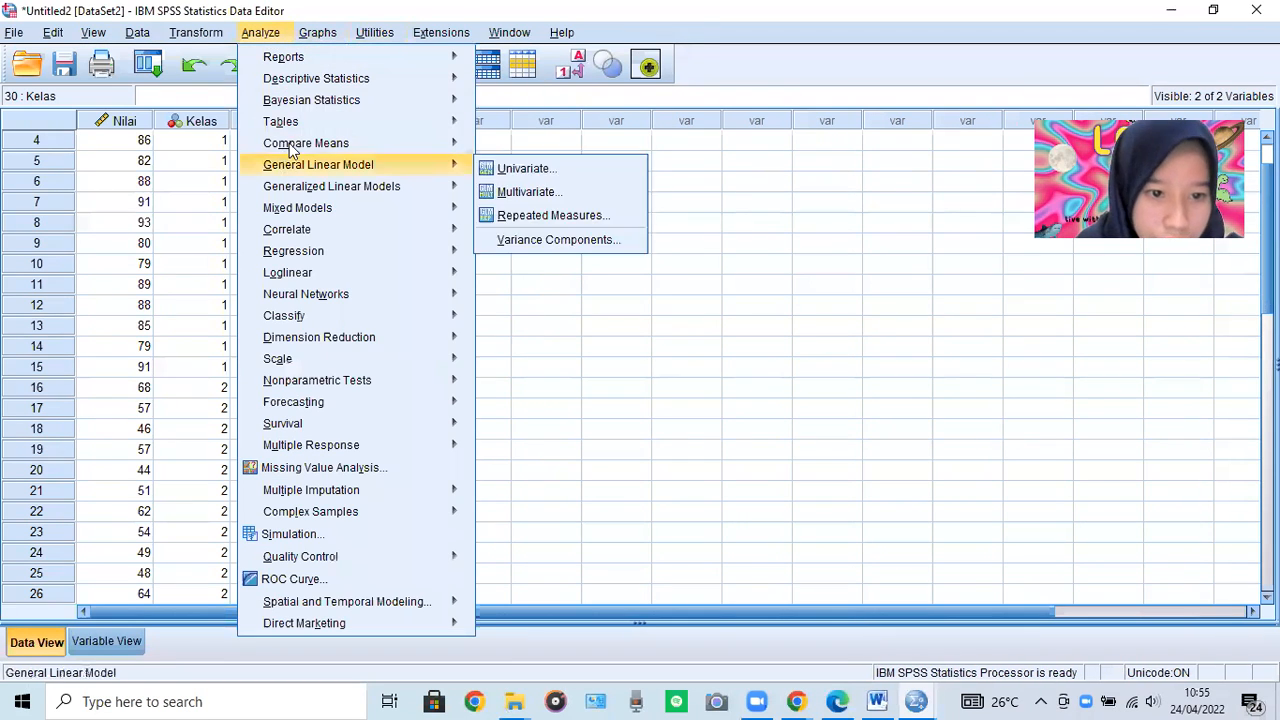
mouse_move(345, 143)
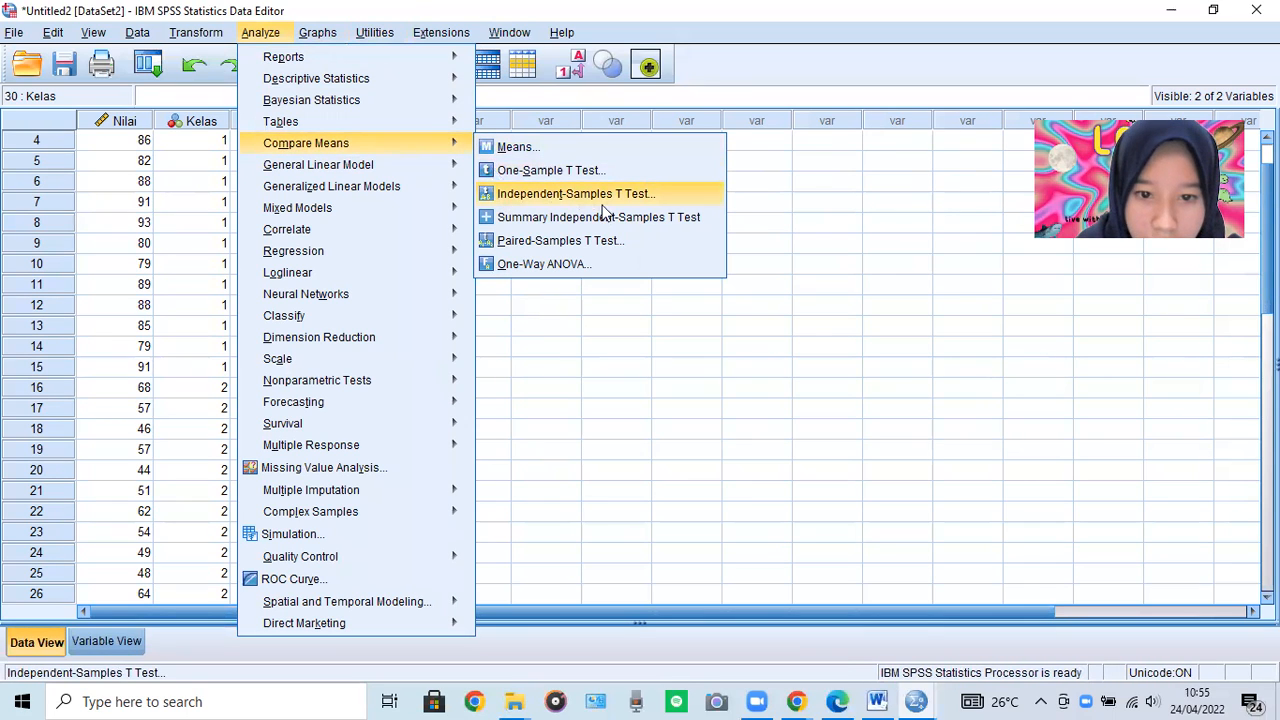
left_click(647, 201)
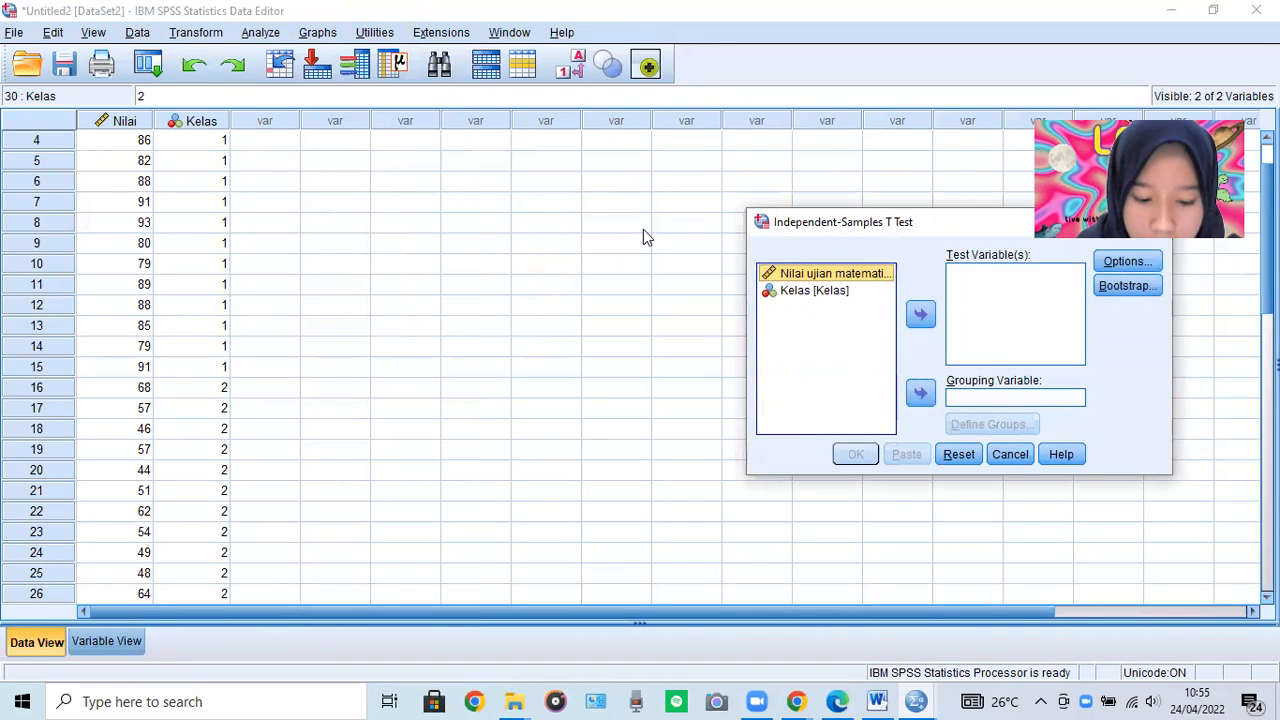
left_click(920, 315)
left_click(843, 274)
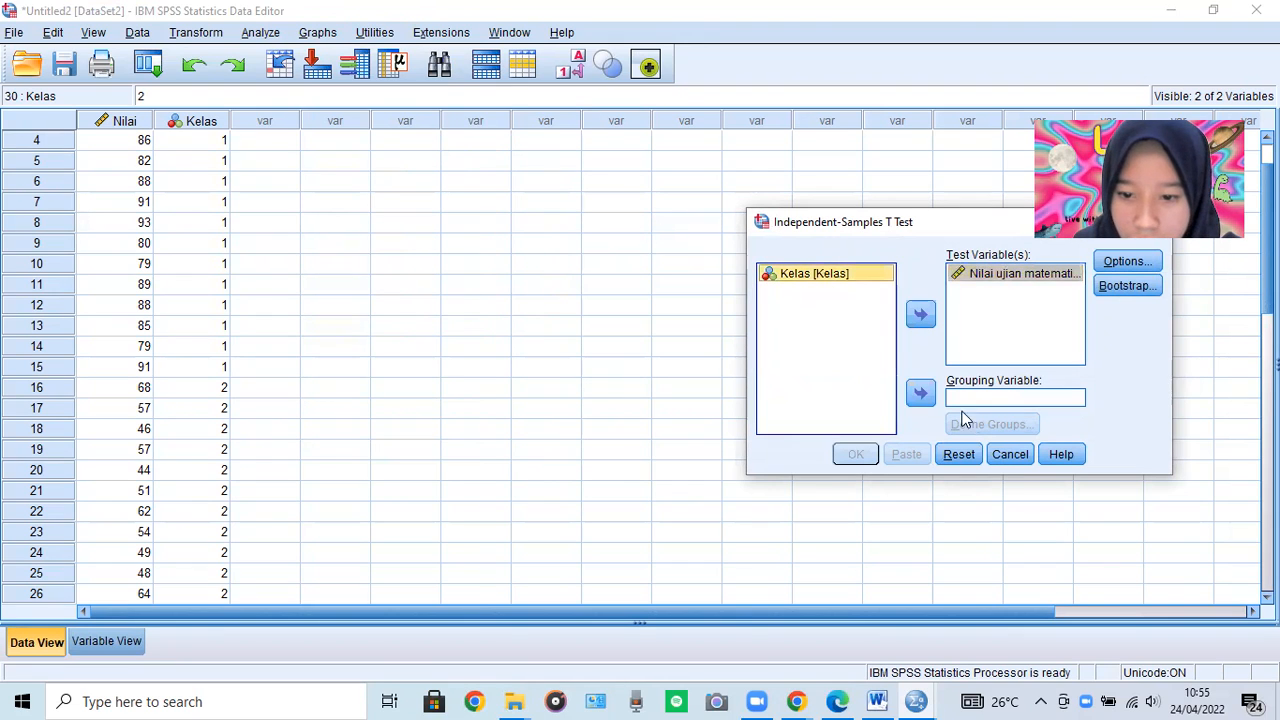
left_click(920, 393)
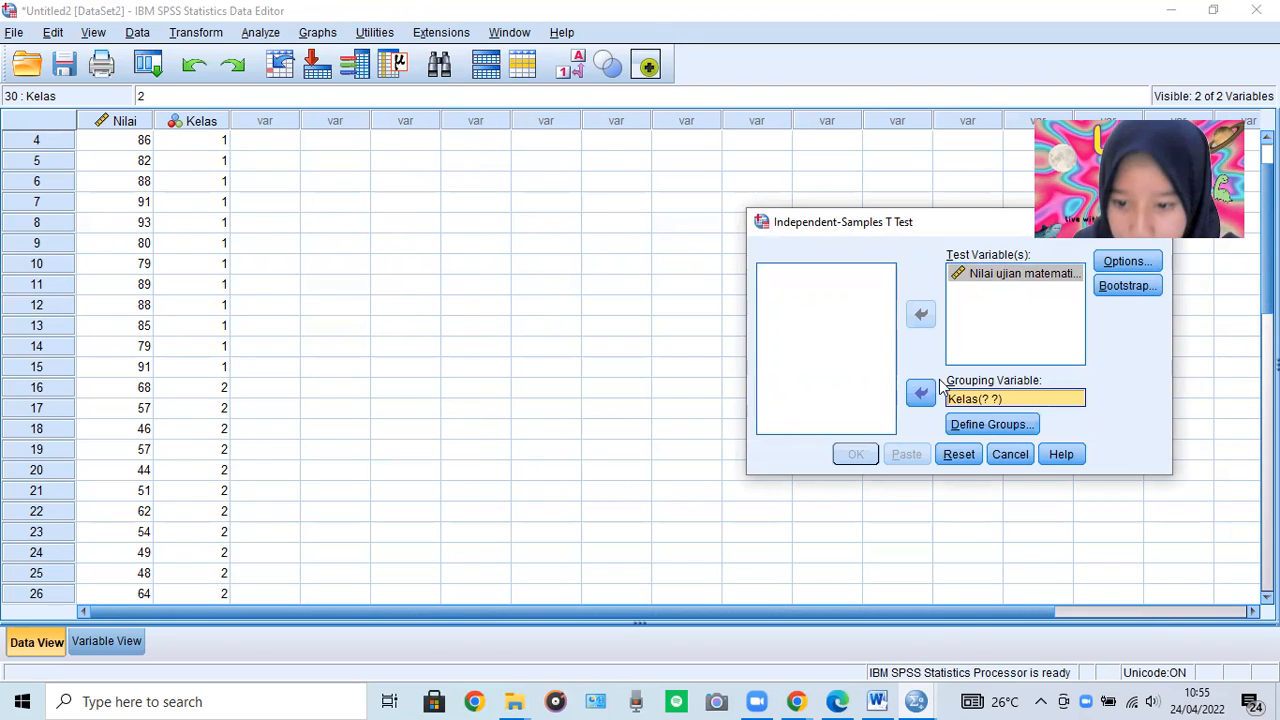
Define the Kelas groups with specified values 1 for Group 1 and 2 for Group 2, and run the t test
left_click(992, 424)
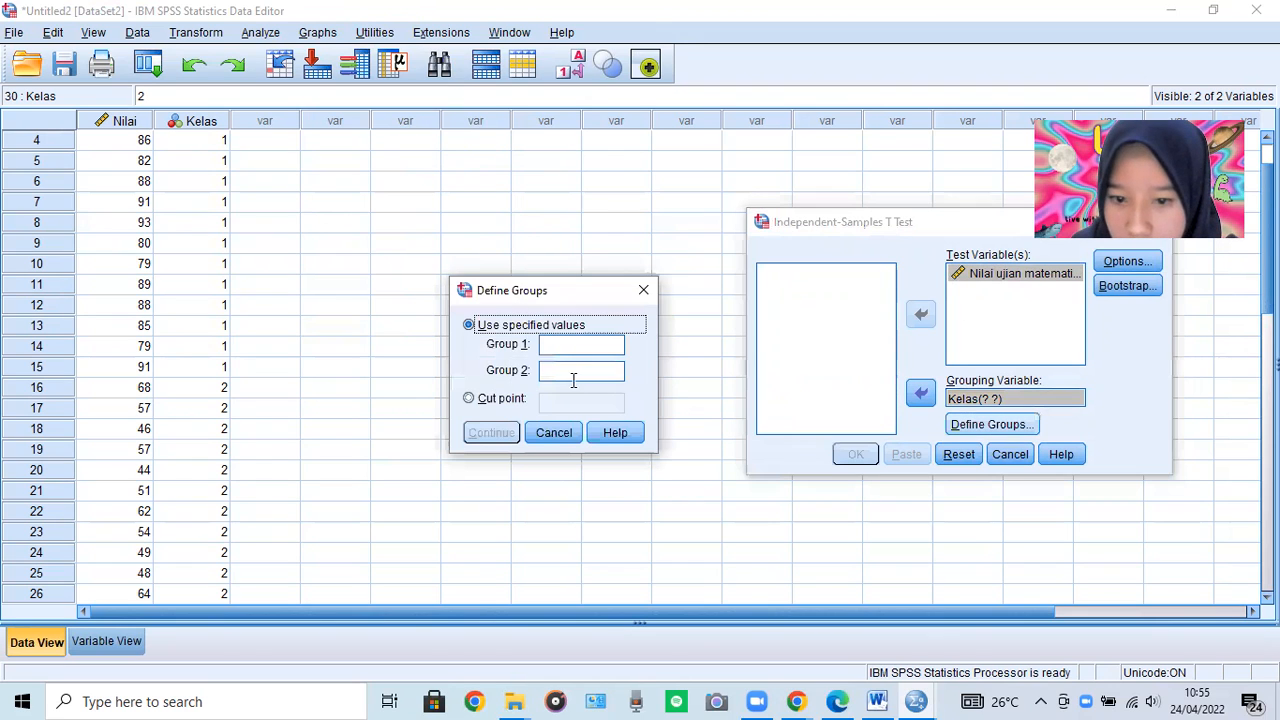
left_click(566, 343)
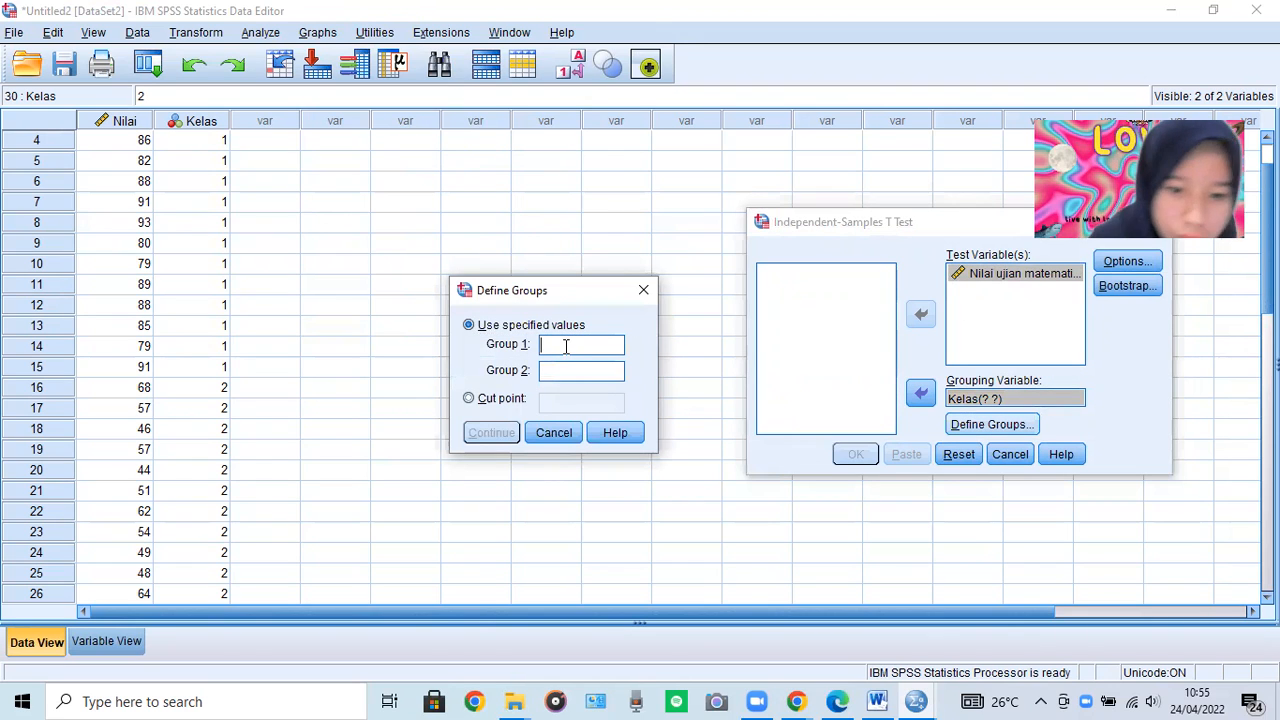
type("1")
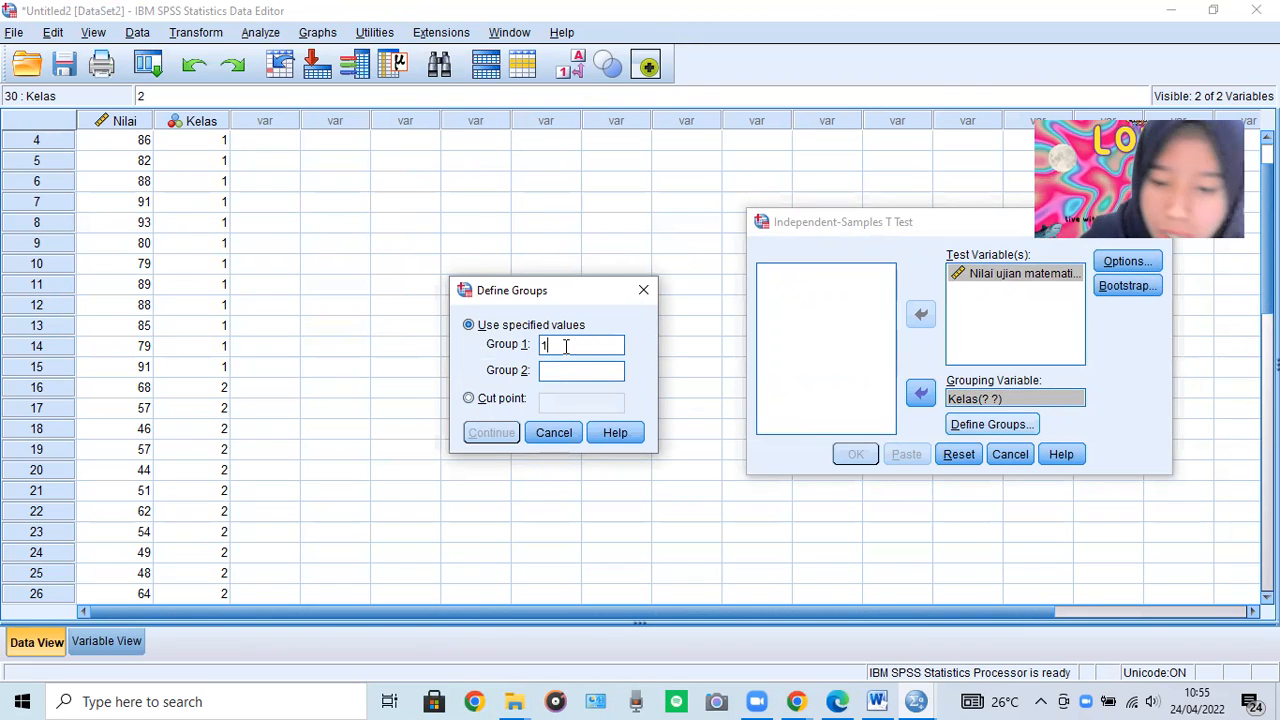
left_click(557, 372)
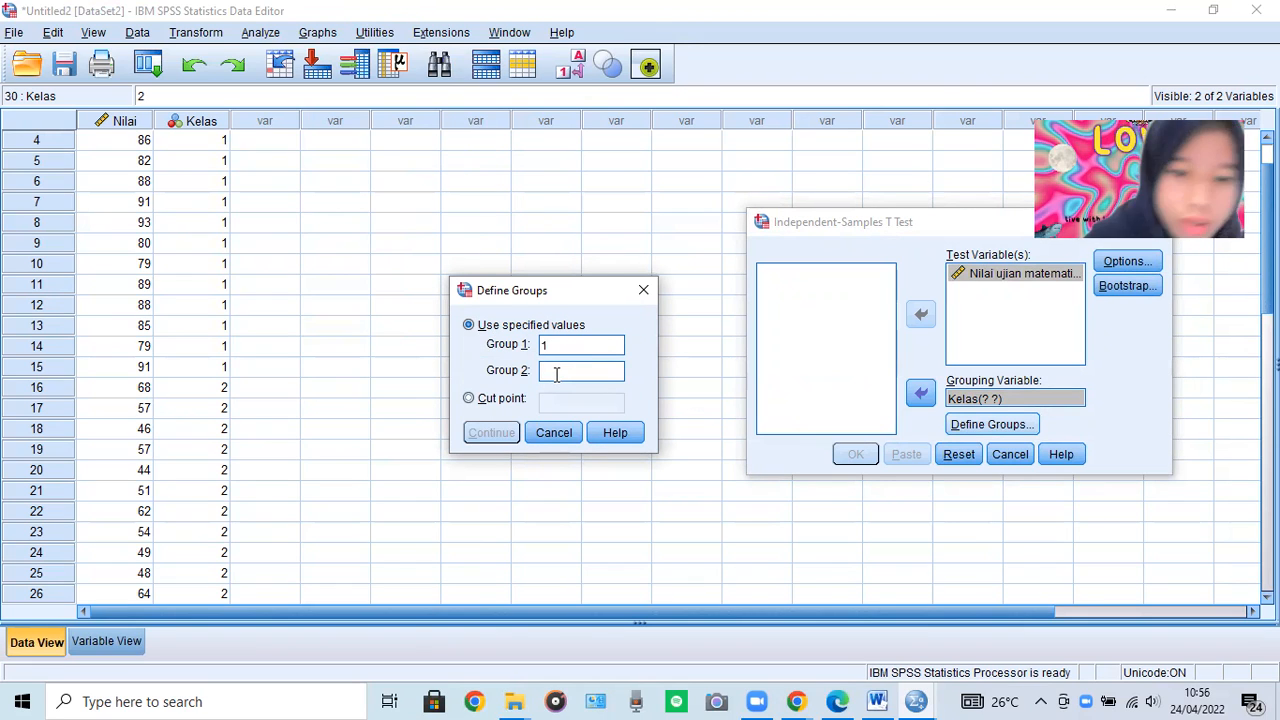
type("2")
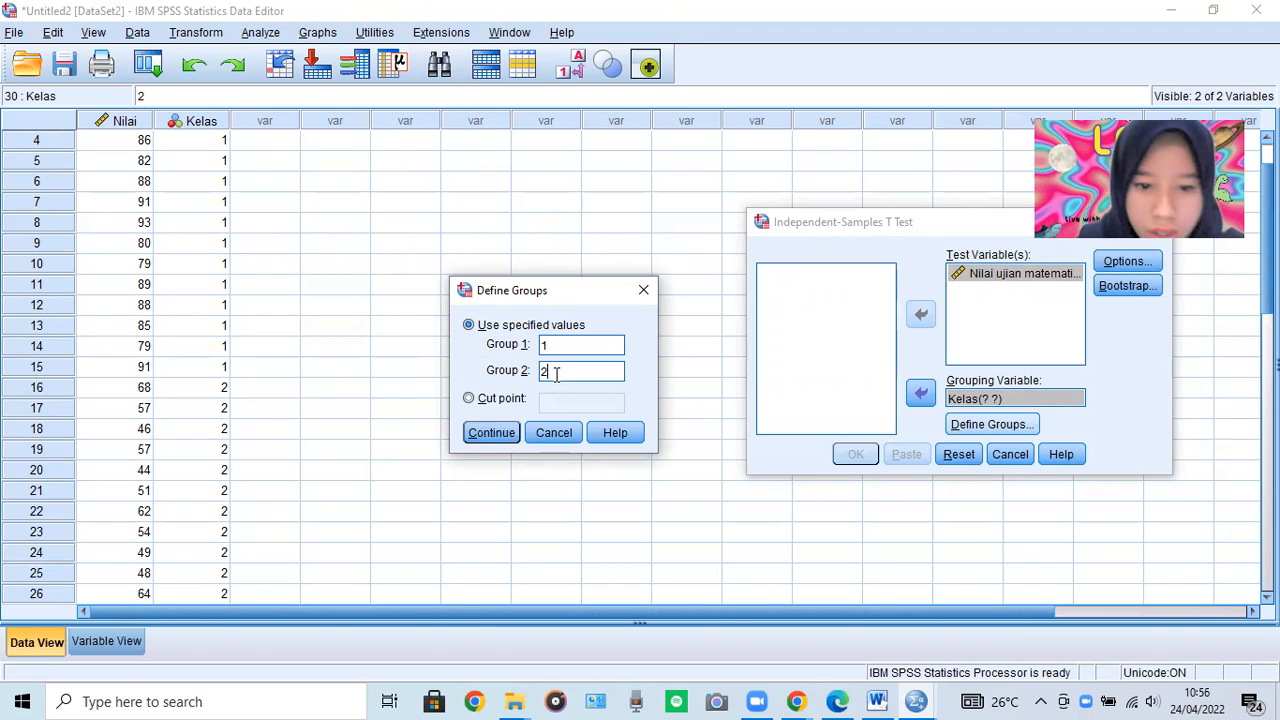
left_click(492, 434)
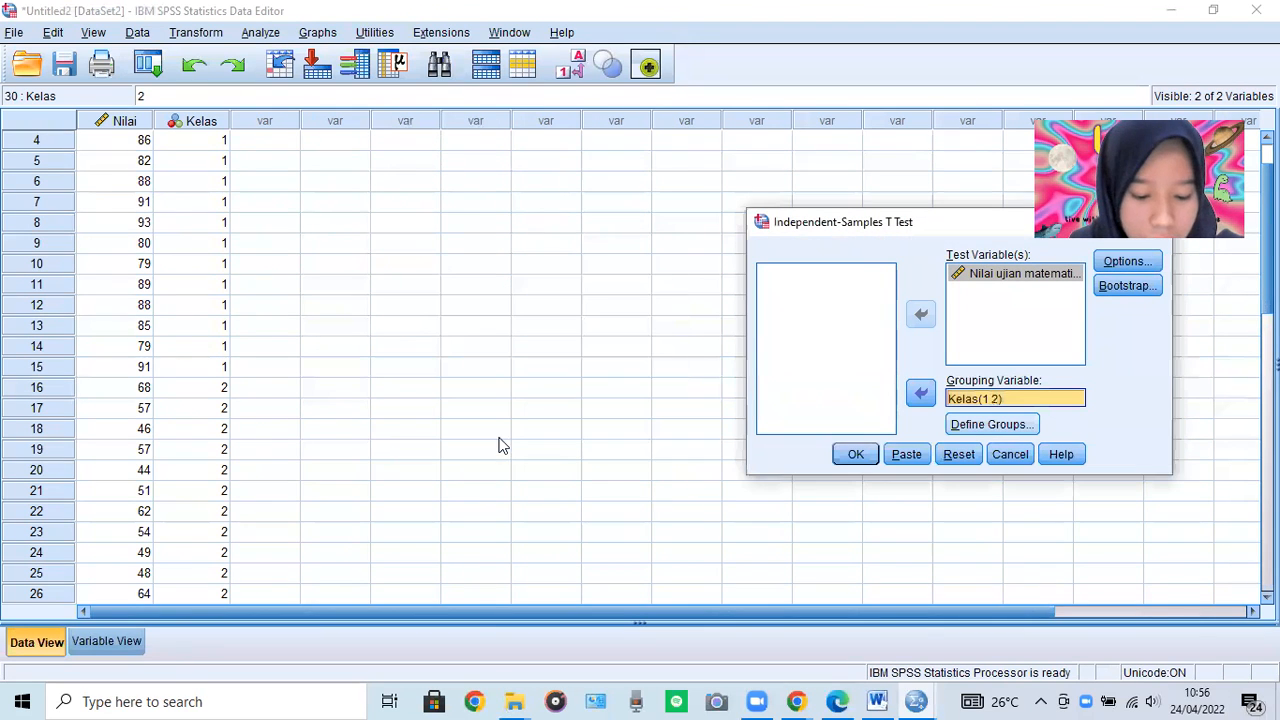
left_click(855, 454)
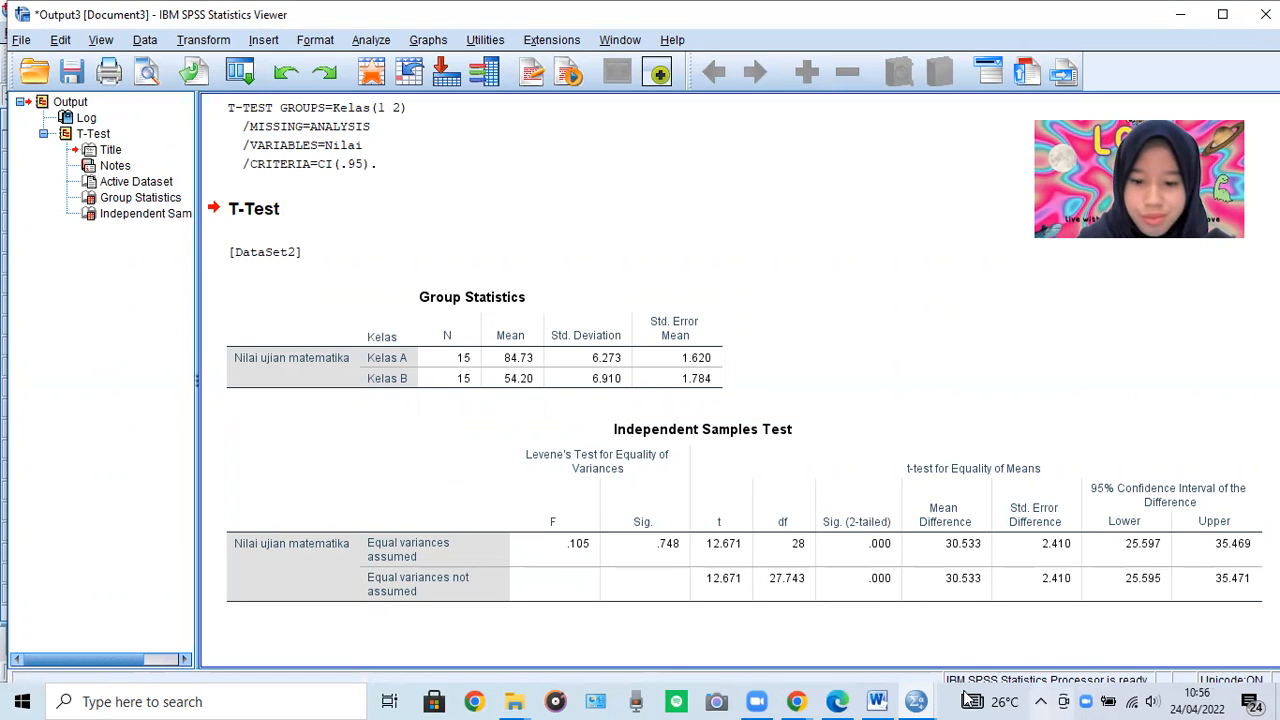
Switch to the Laporan Hipotesis - Uji Anova & Uji-T report in Word, maximize it and review the Uji-T problem and score table
mouse_move(877, 700)
left_click(870, 630)
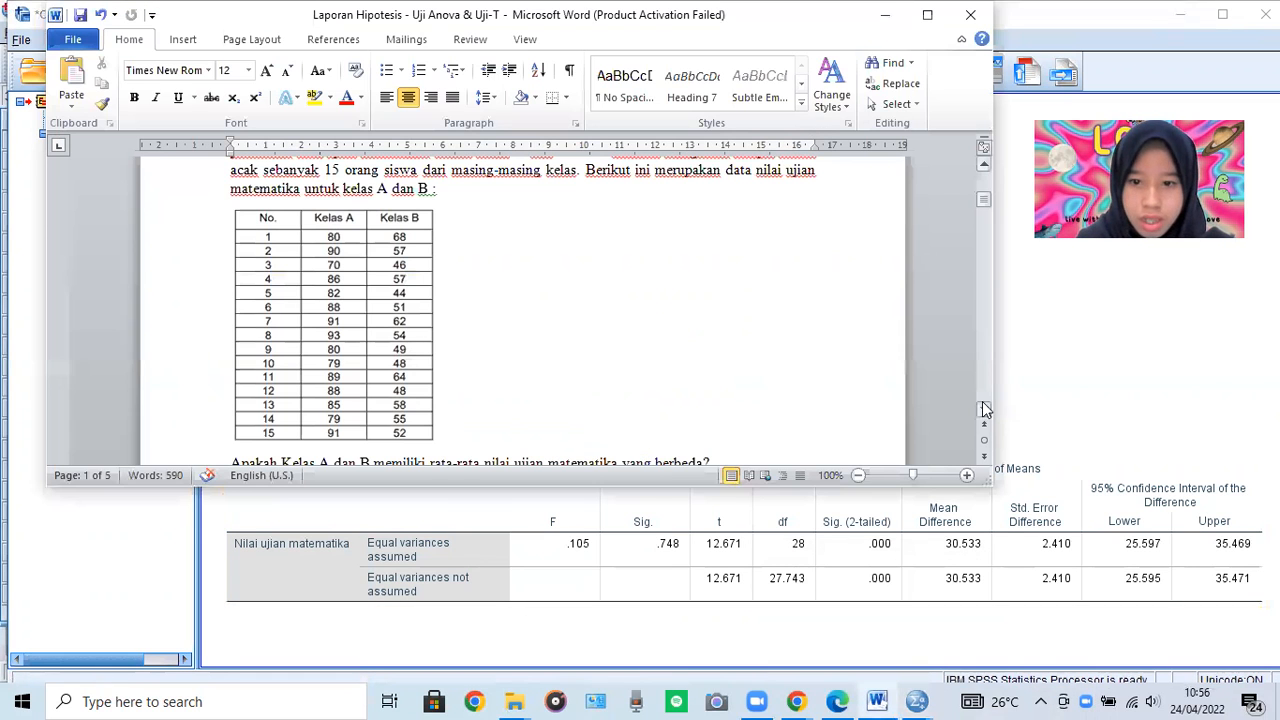
scroll(988, 205, "up", 3)
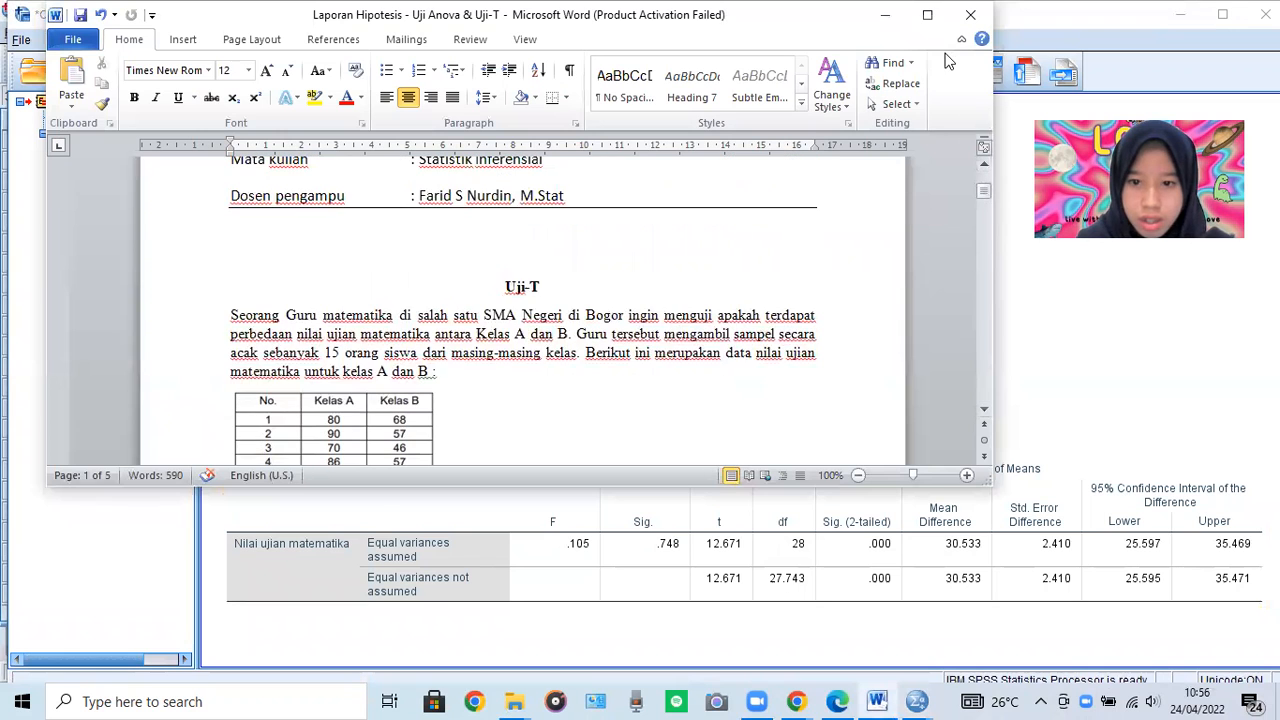
left_click(927, 14)
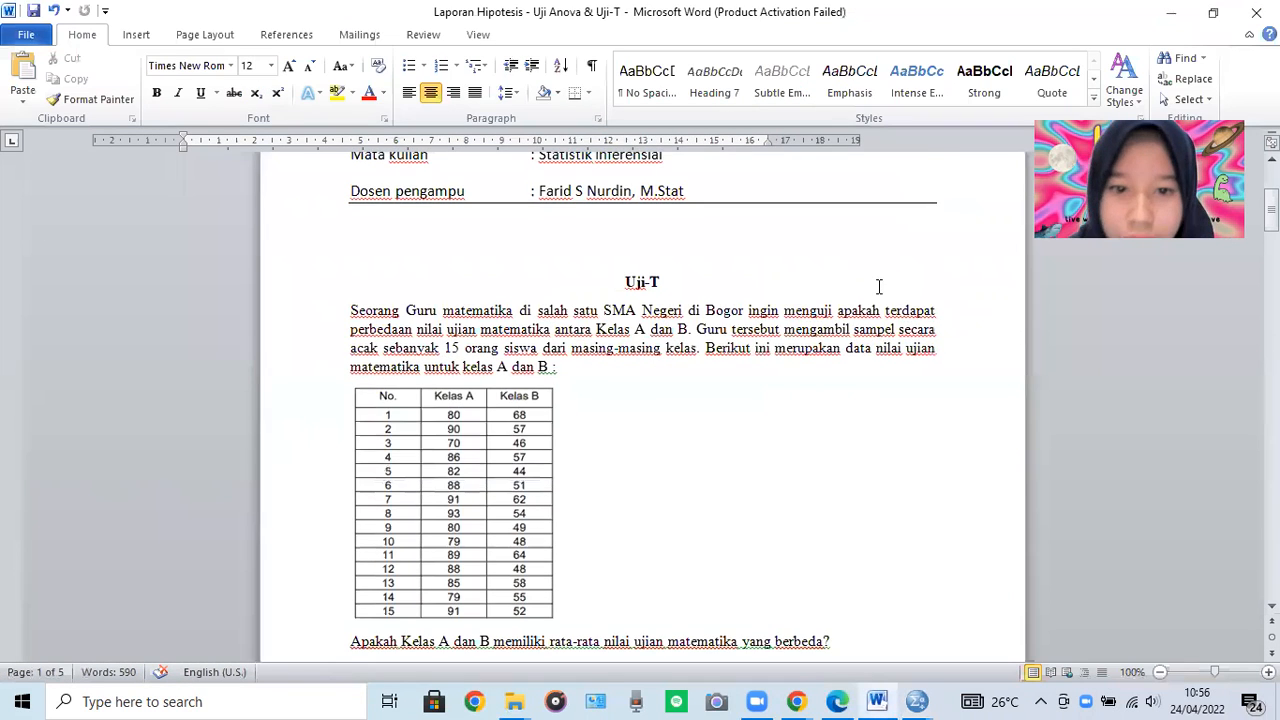
scroll(880, 285, "up", 4)
scroll(896, 315, "down", 6)
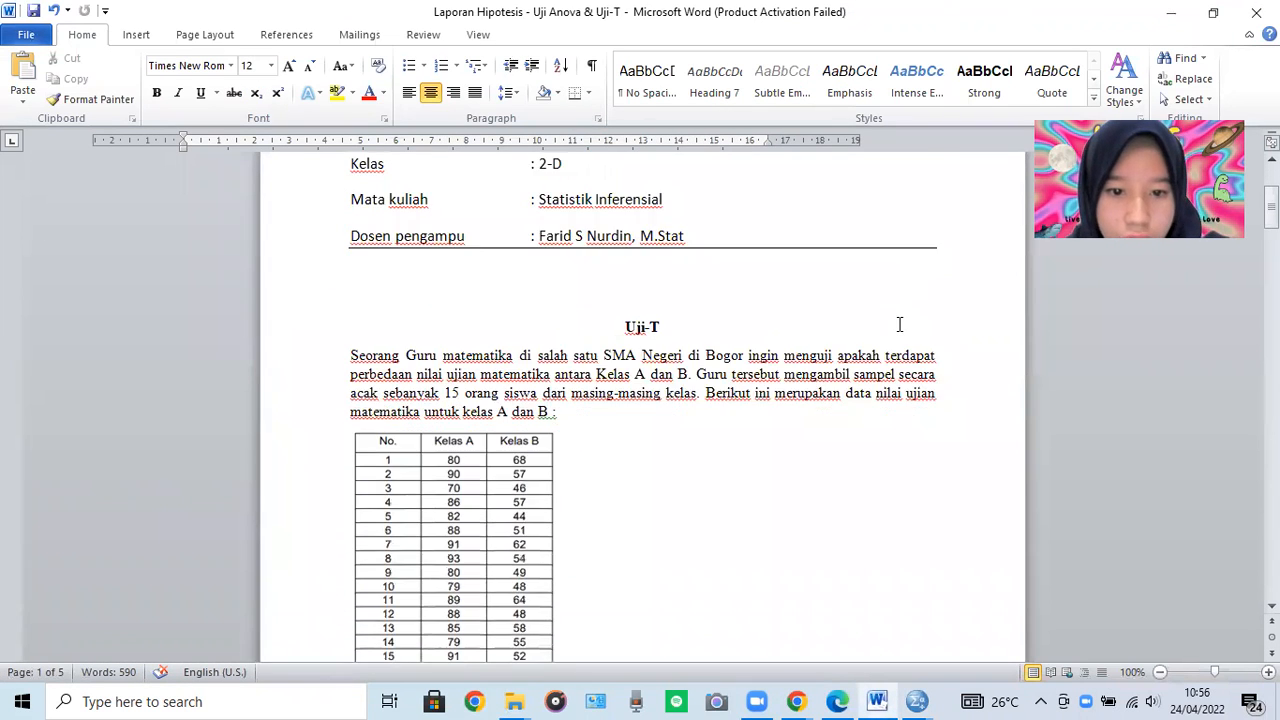
scroll(727, 535, "down", 1)
scroll(640, 525, "up", 5)
scroll(531, 519, "down", 3)
Examine the report's Uji-T hypotheses, test criteria, Independent Samples Test table, Uji Homogen and Uji-T results, and Kesimpulan
scroll(531, 519, "down", 6)
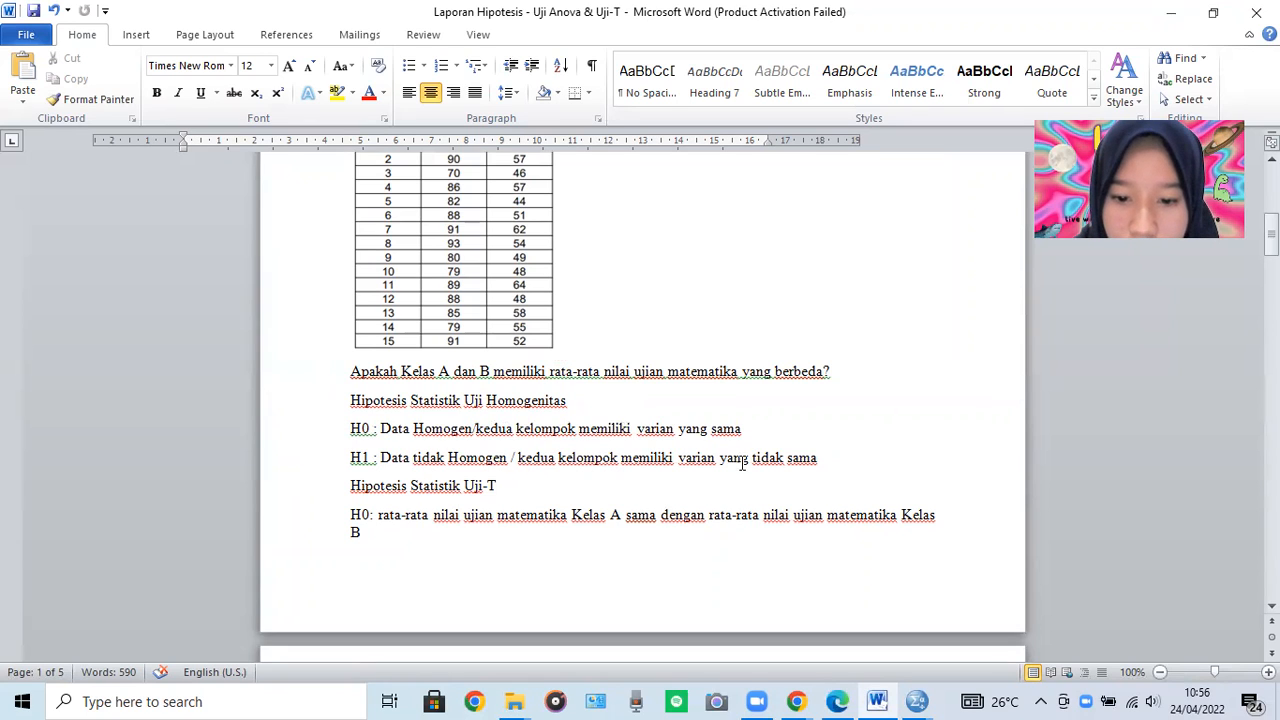
scroll(448, 508, "down", 1)
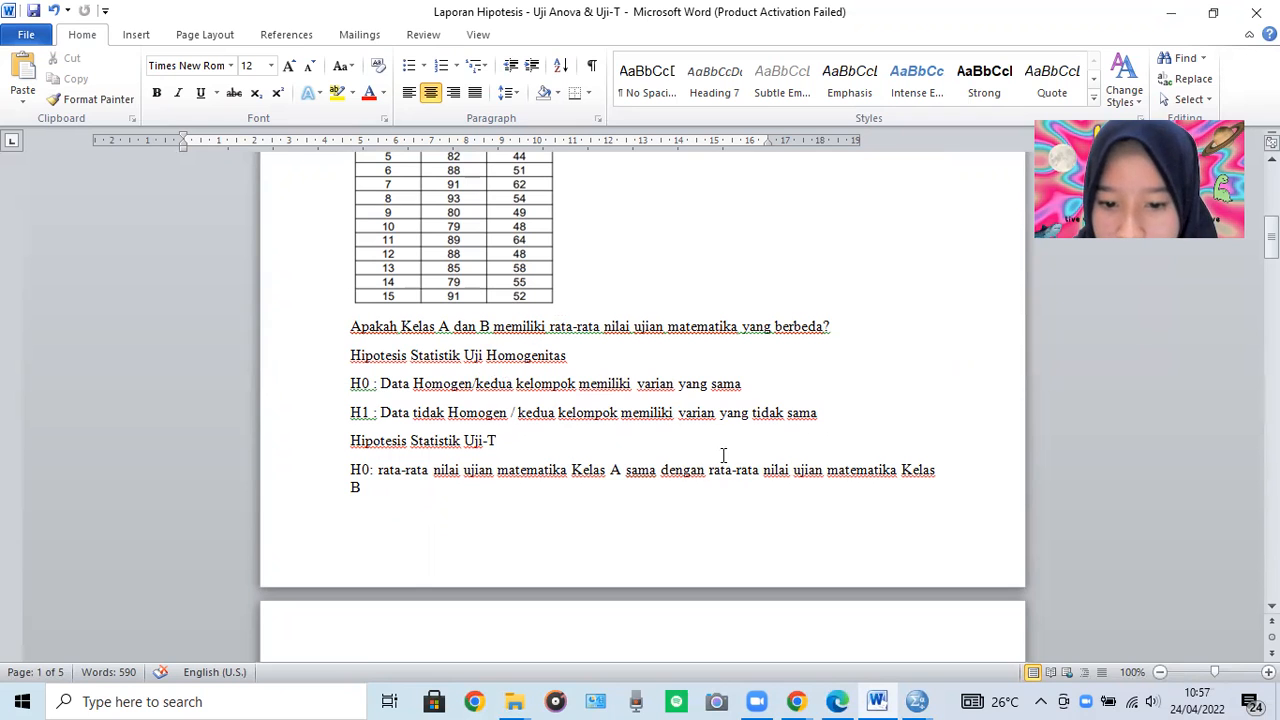
scroll(600, 500, "down", 5)
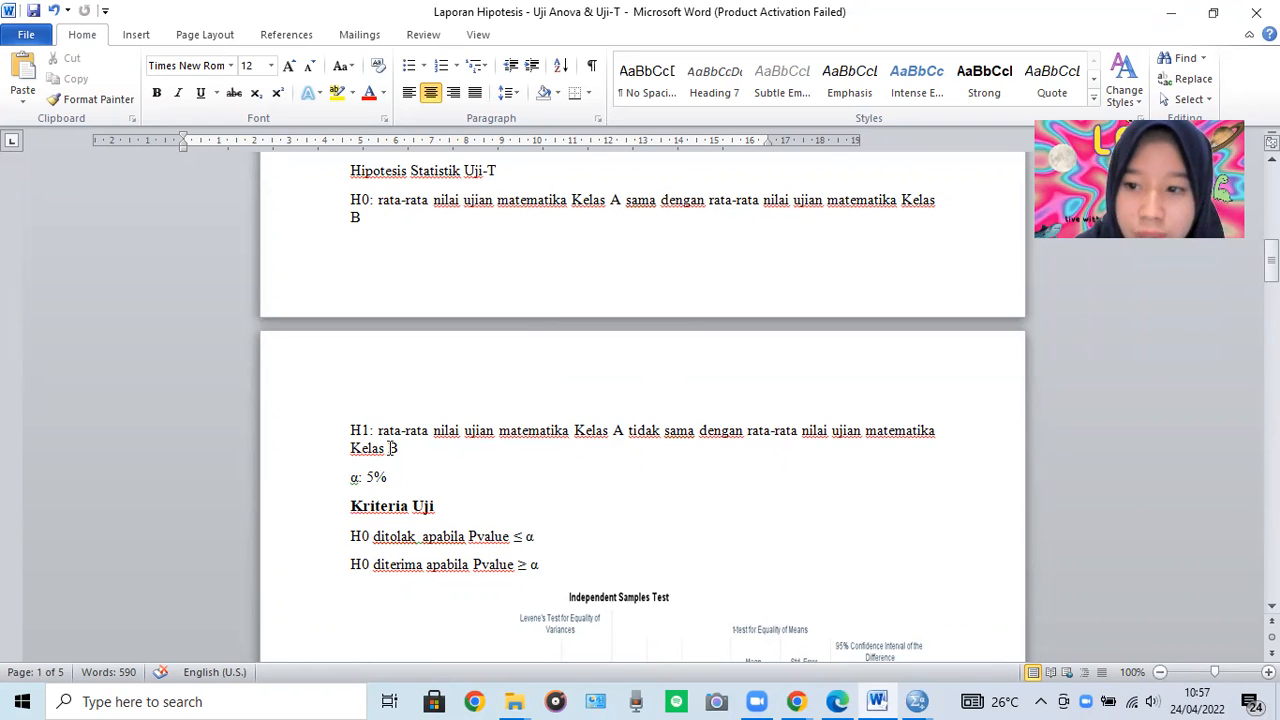
scroll(437, 505, "down", 2)
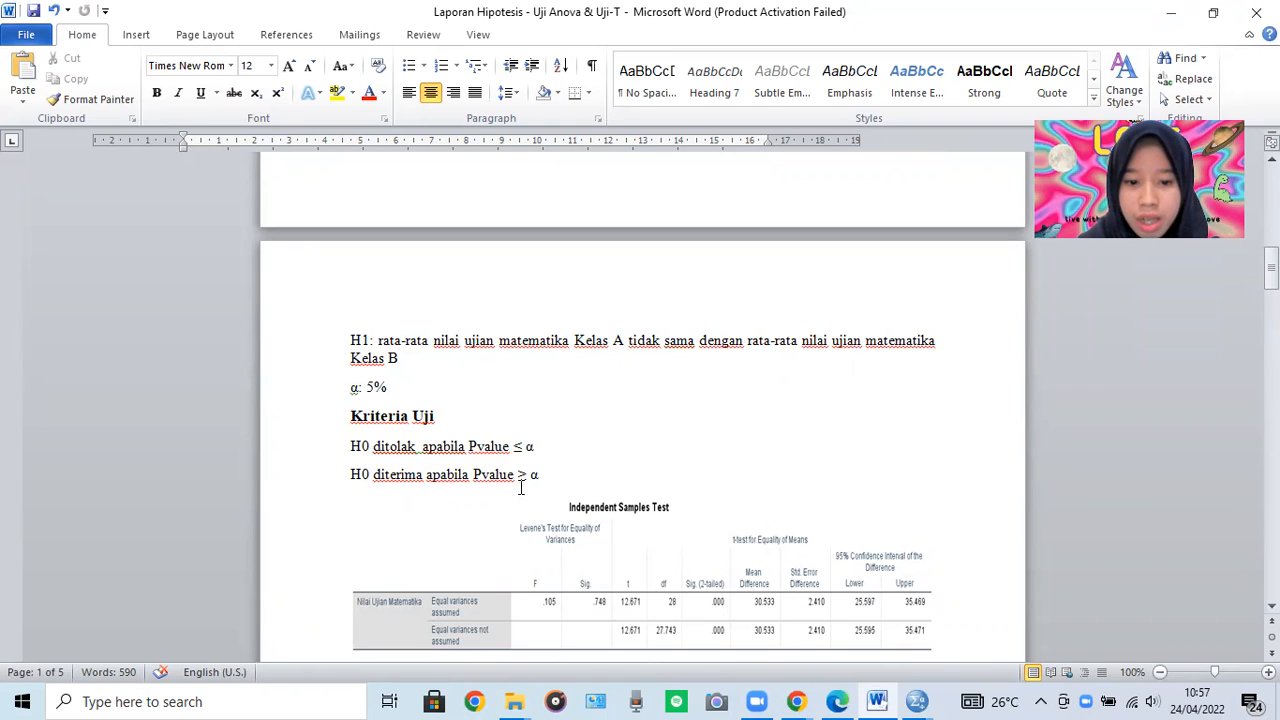
scroll(450, 486, "down", 3)
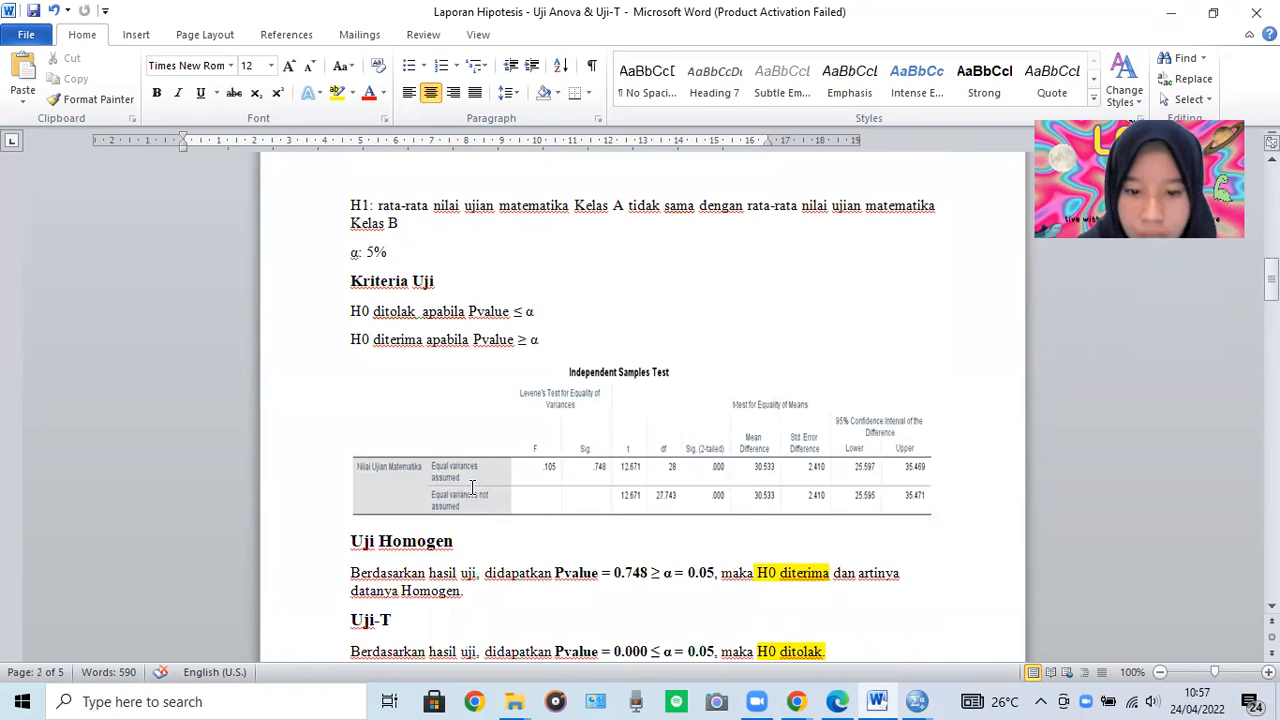
scroll(472, 486, "down", 1)
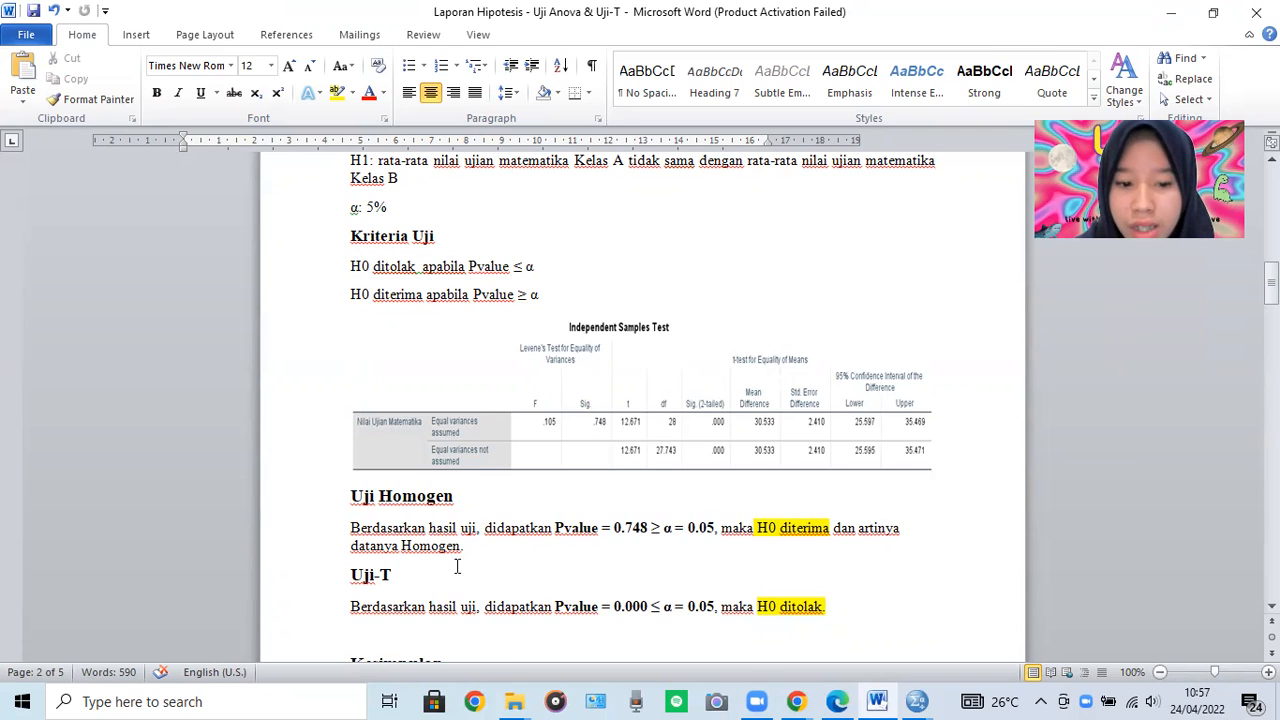
scroll(575, 548, "down", 1)
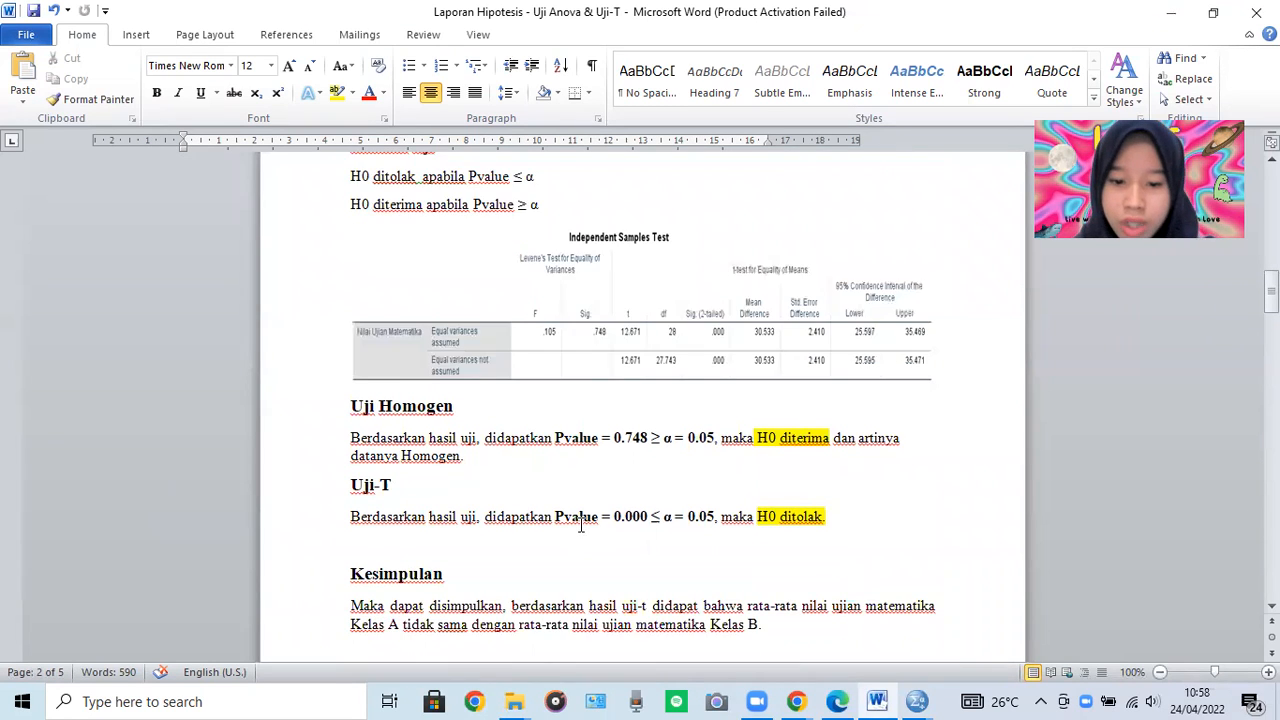
scroll(580, 526, "down", 2)
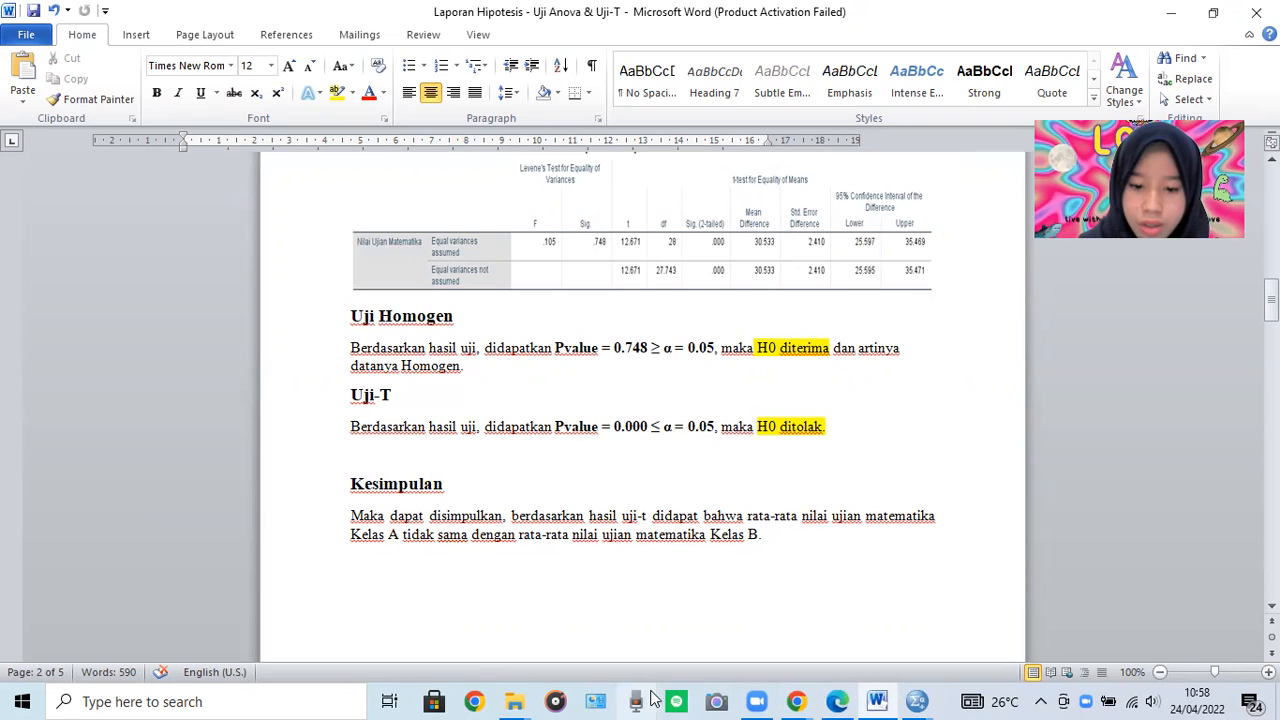
Switch to Pertemuan 9.1 - ANOVA.pdf in Edge, maximize the window, and review from the title slide through the Pendahuluan slide
mouse_move(756, 700)
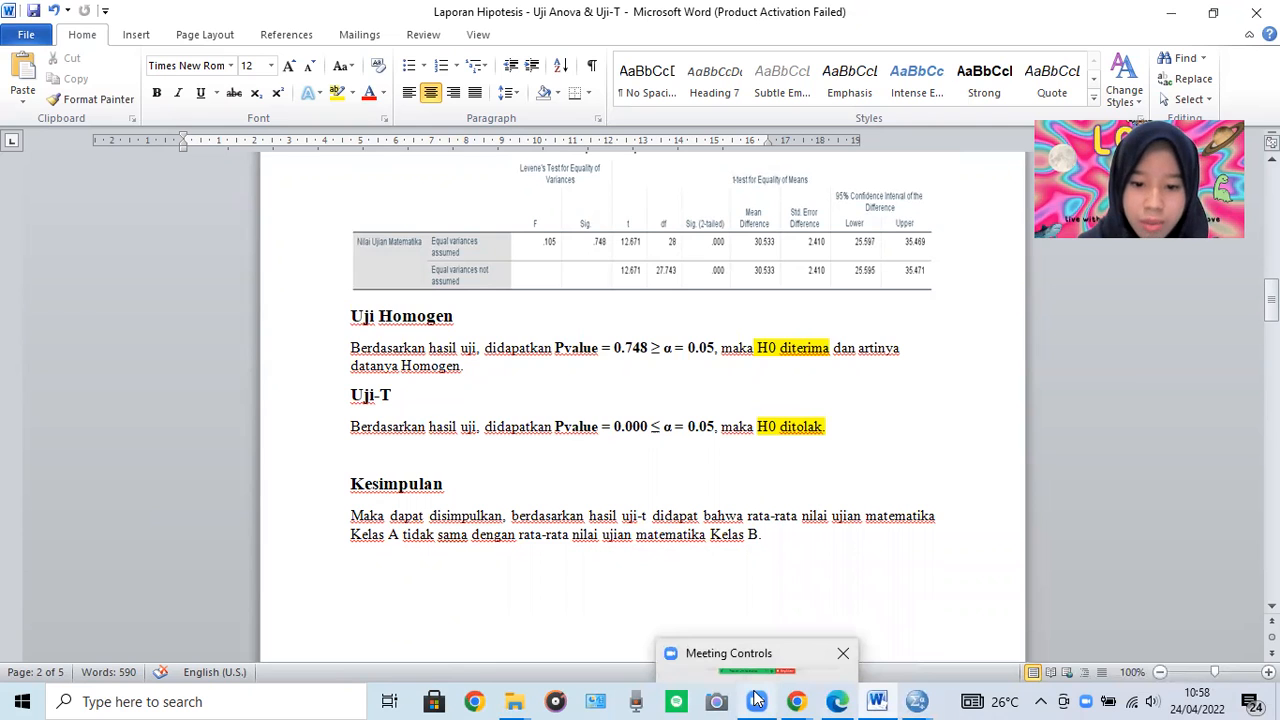
mouse_move(821, 696)
left_click(840, 600)
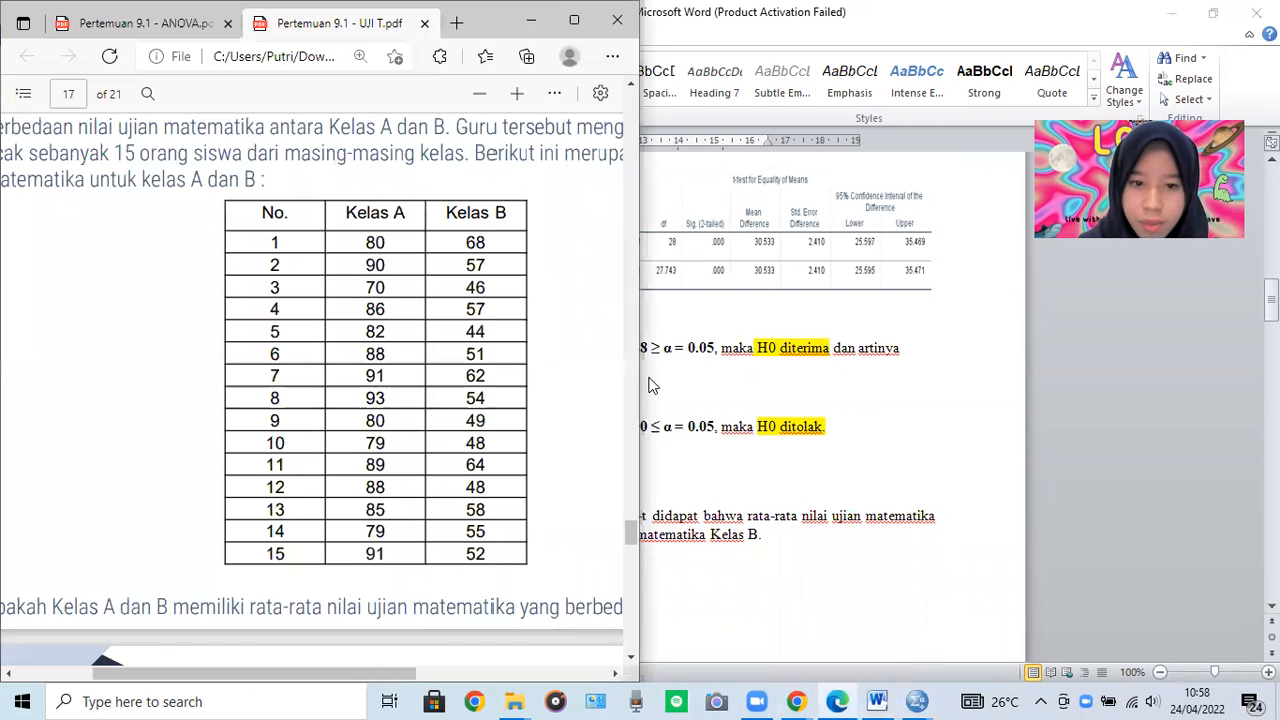
left_click(152, 24)
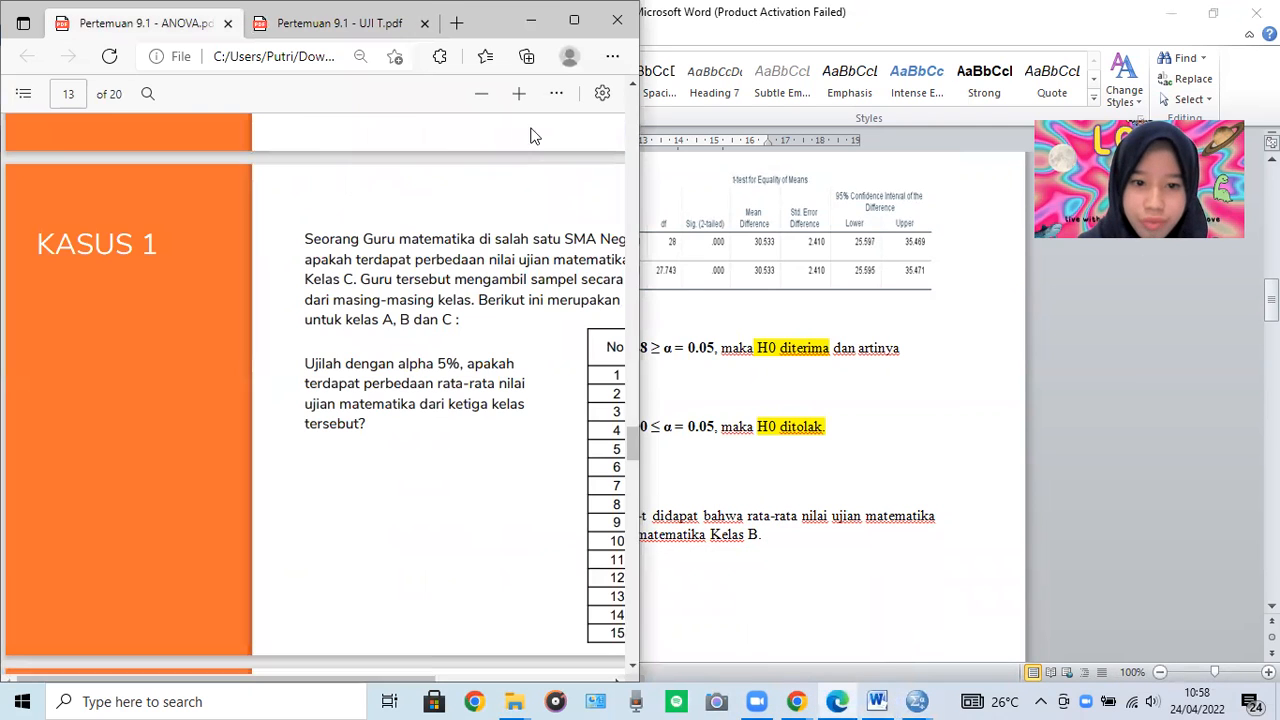
left_click(574, 20)
left_click_drag(1272, 425, 1272, 90)
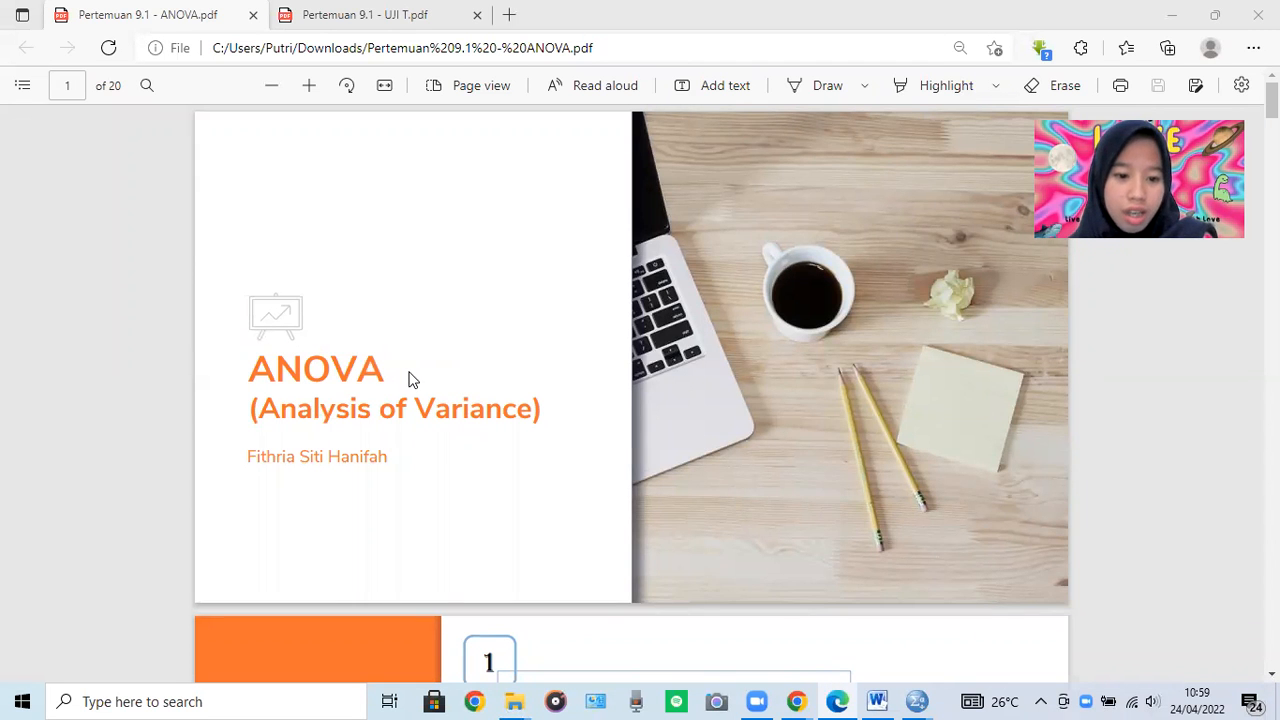
scroll(412, 376, "down", 1)
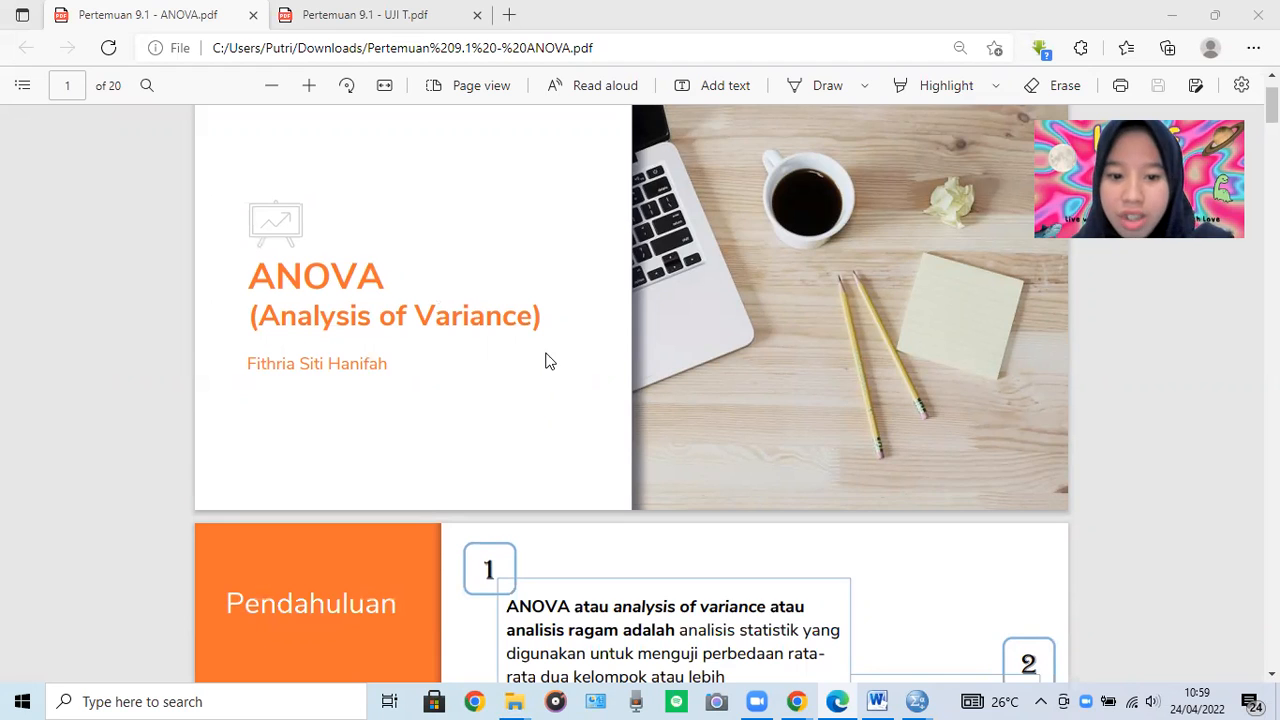
scroll(553, 360, "down", 1)
scroll(553, 360, "down", 1)
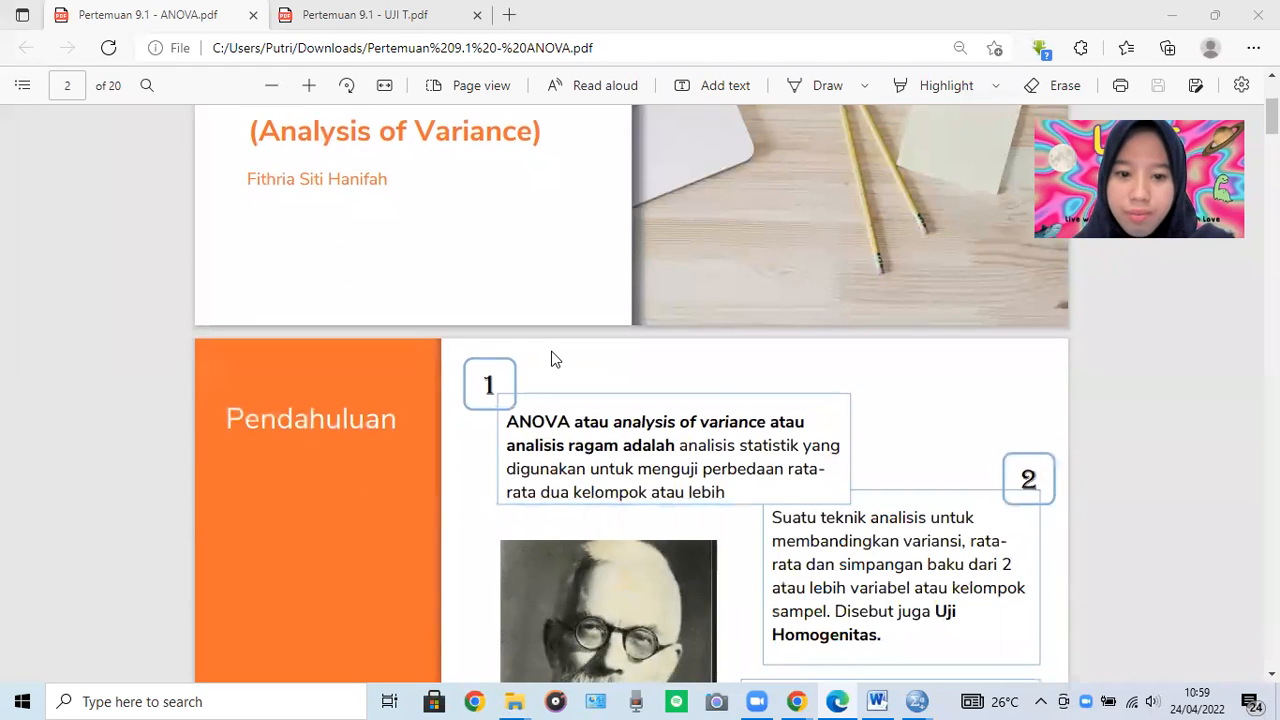
scroll(556, 360, "down", 1)
scroll(553, 358, "down", 1)
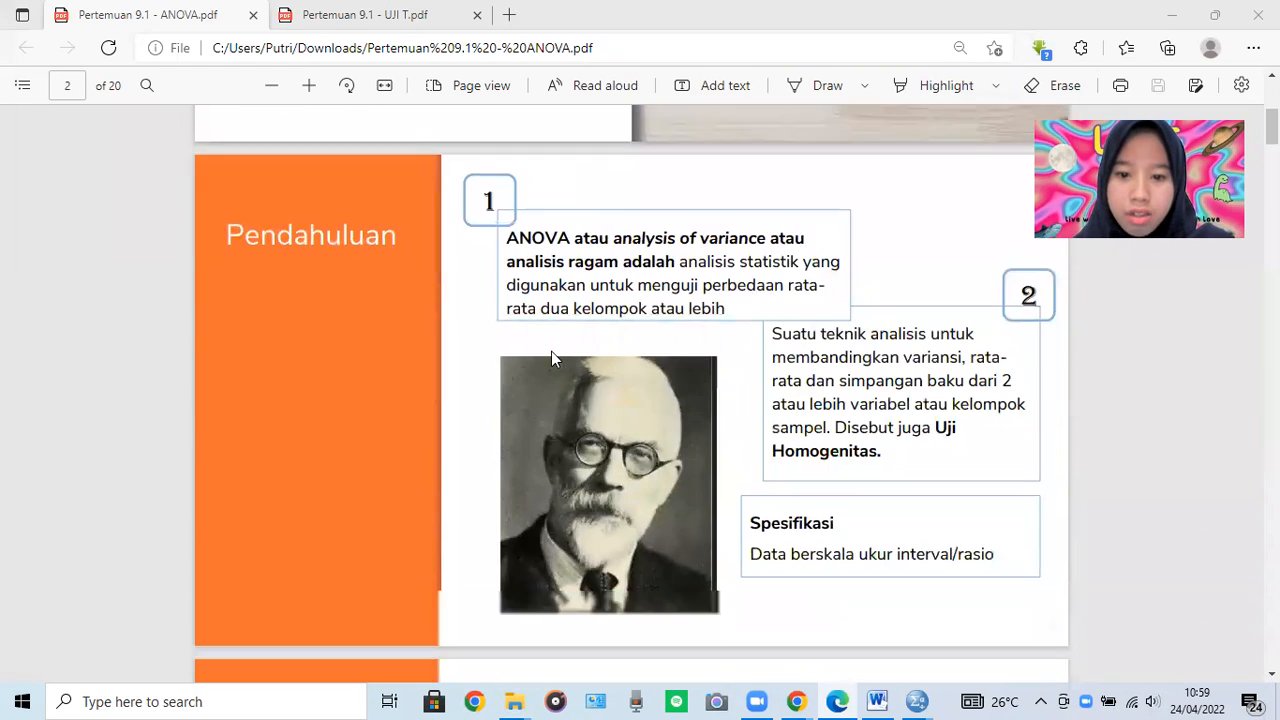
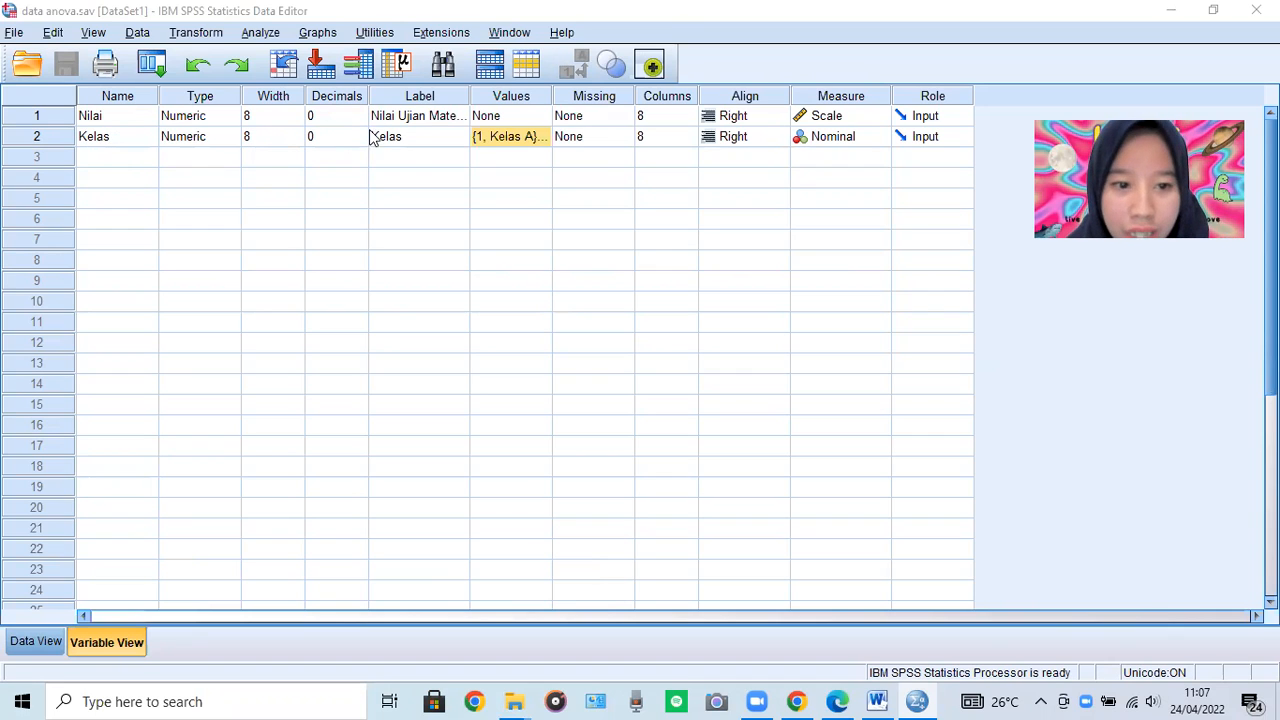
View the variable information of Nilai in data anova.sav in SPSS and close it
left_click(433, 116)
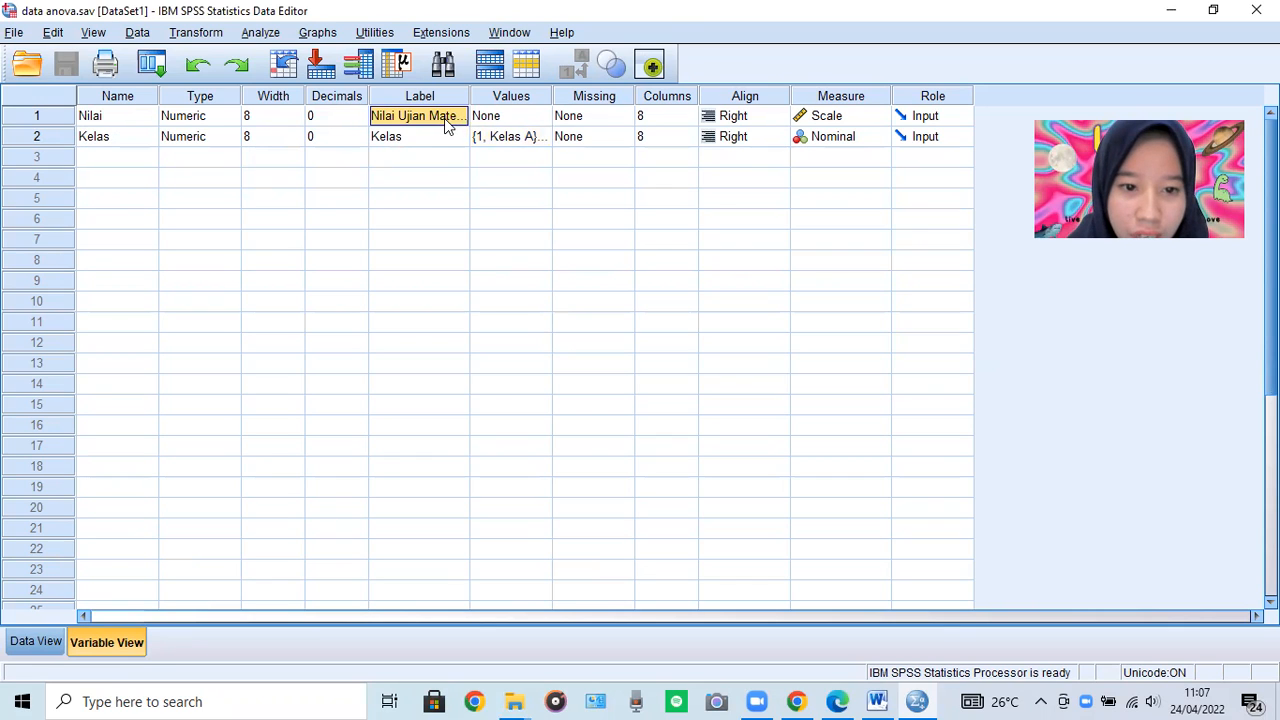
right_click(446, 118)
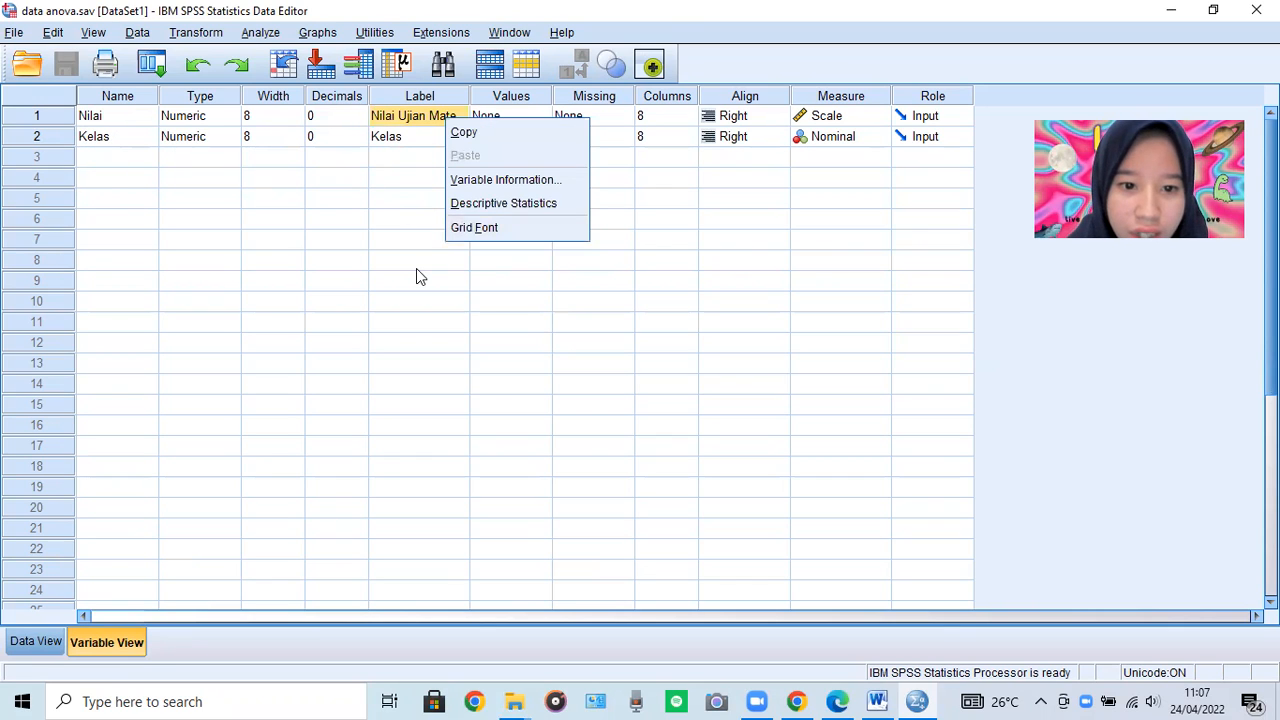
left_click(460, 179)
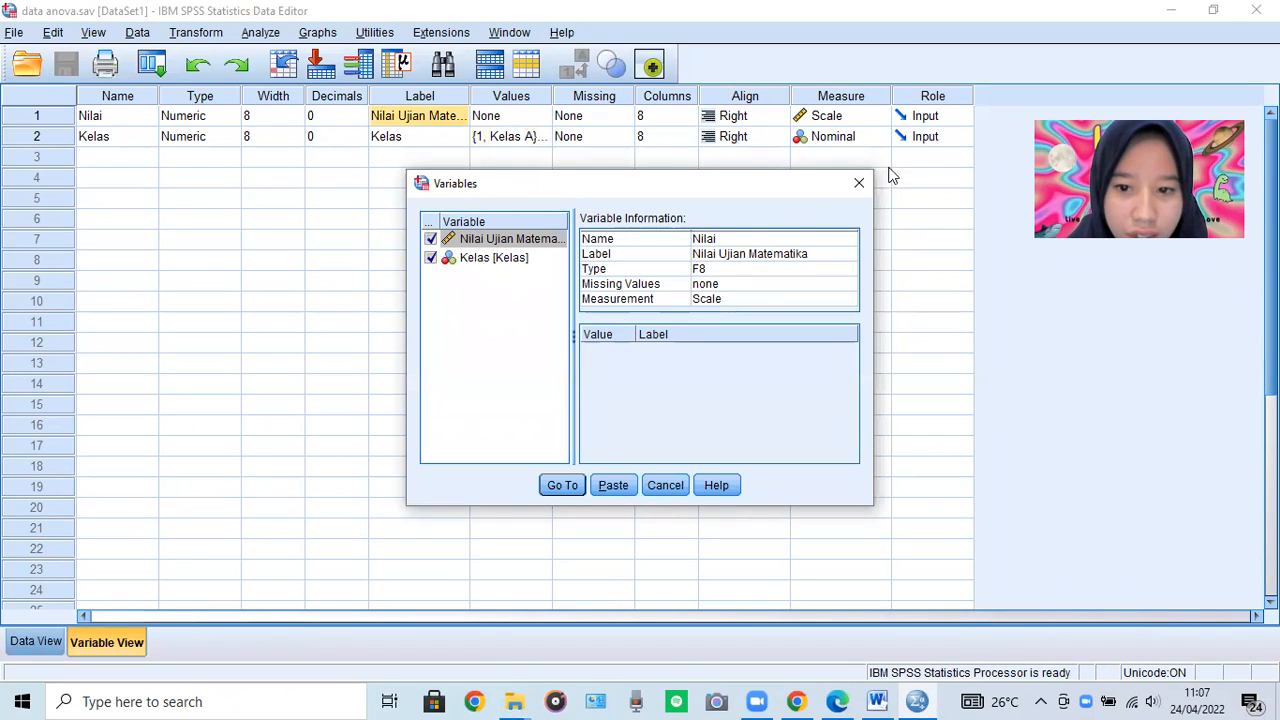
left_click(861, 183)
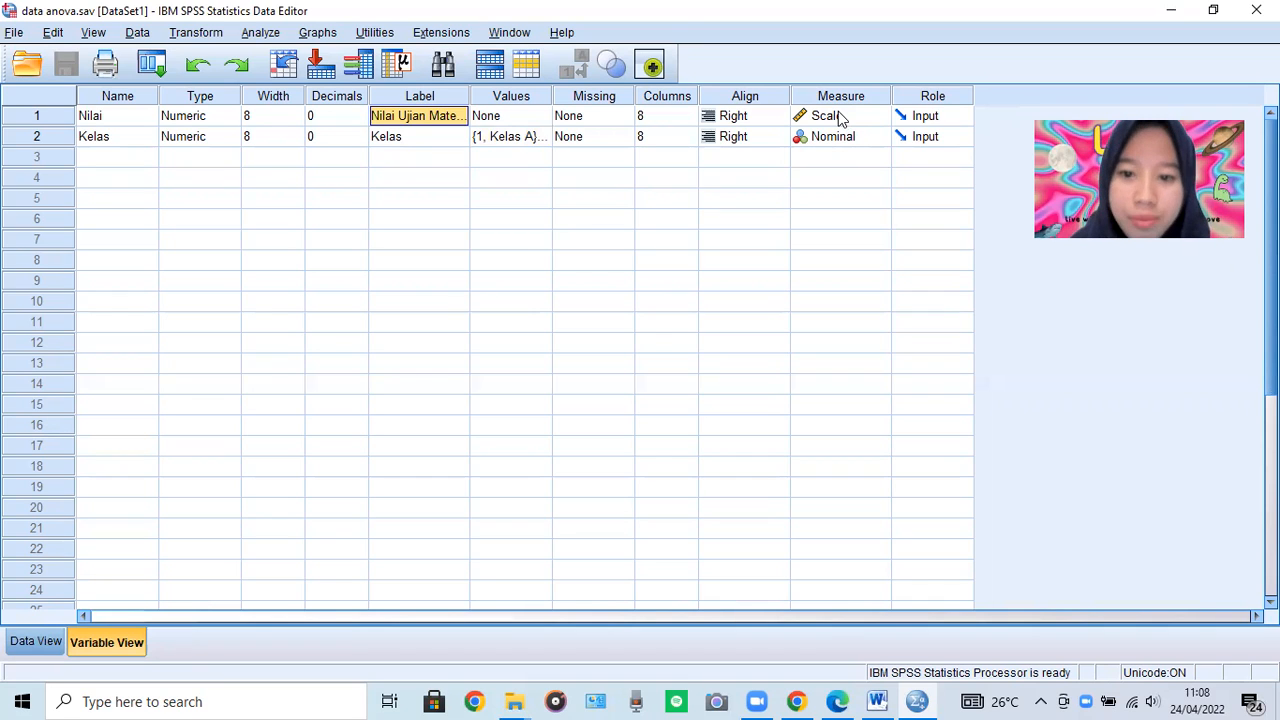
Examine the Kelas variable's decimals, label, value labels and measurement level options
left_click(113, 146)
left_click(342, 140)
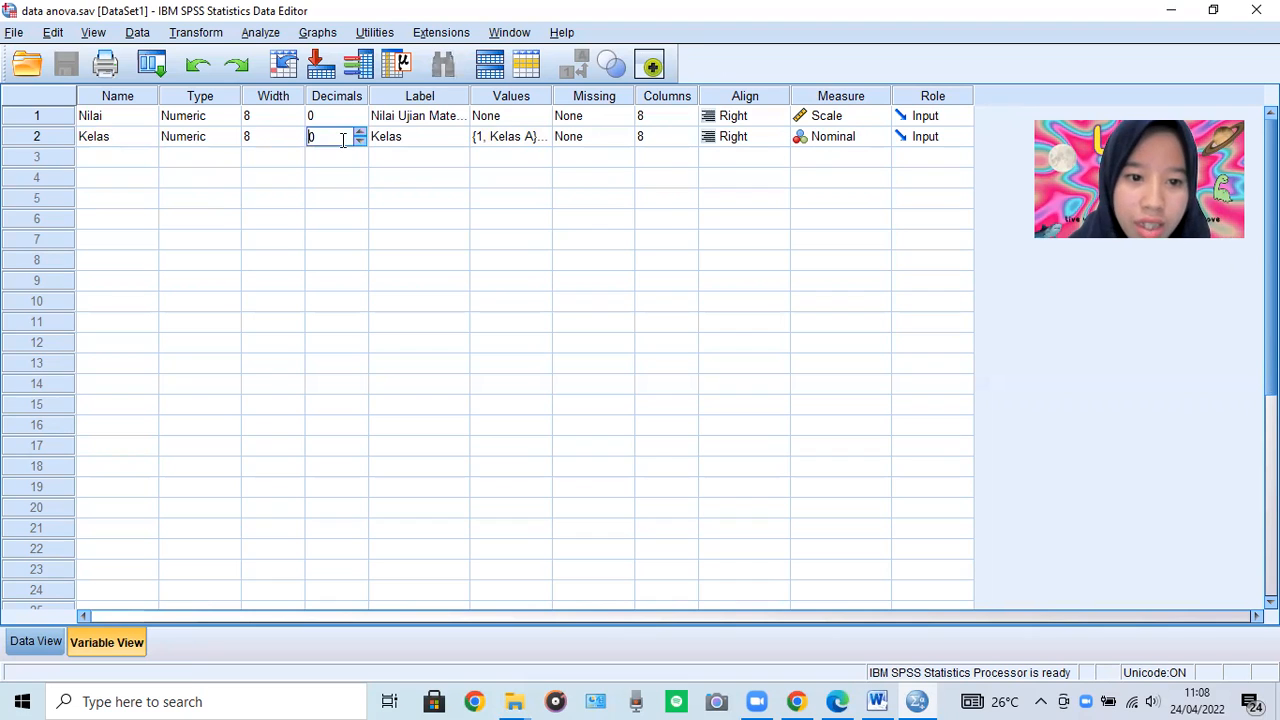
left_click(425, 138)
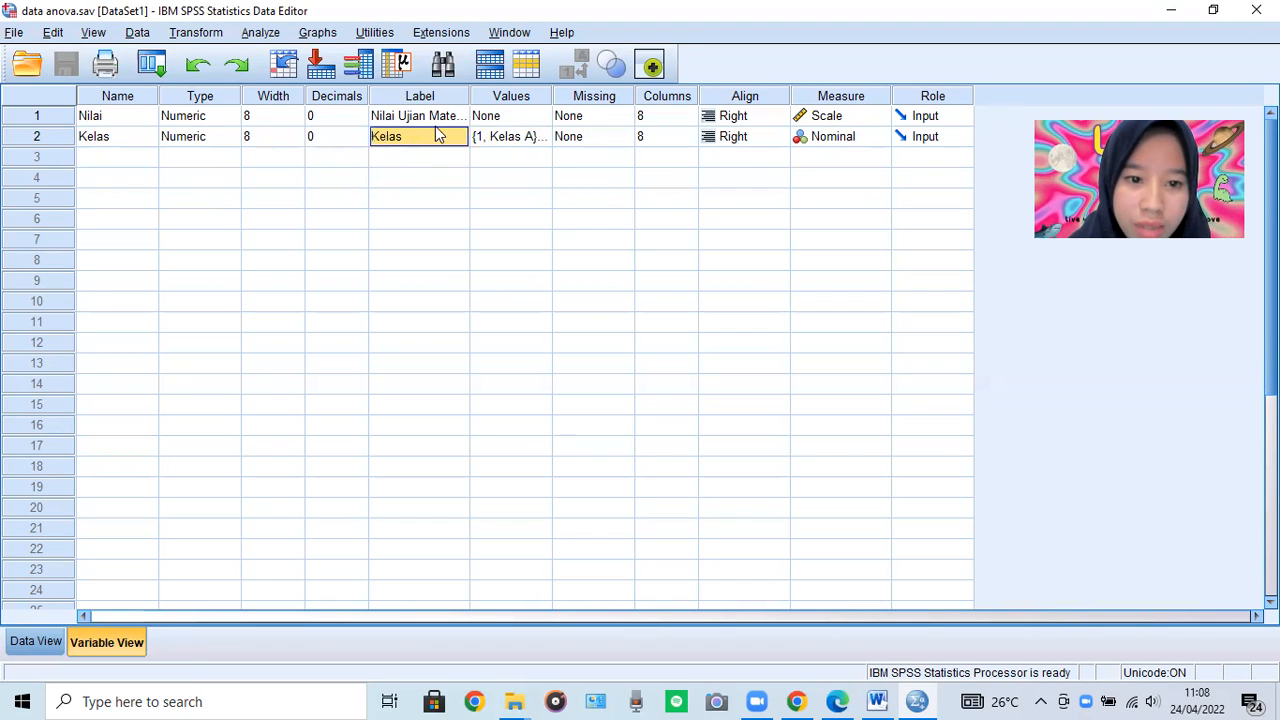
left_click(540, 137)
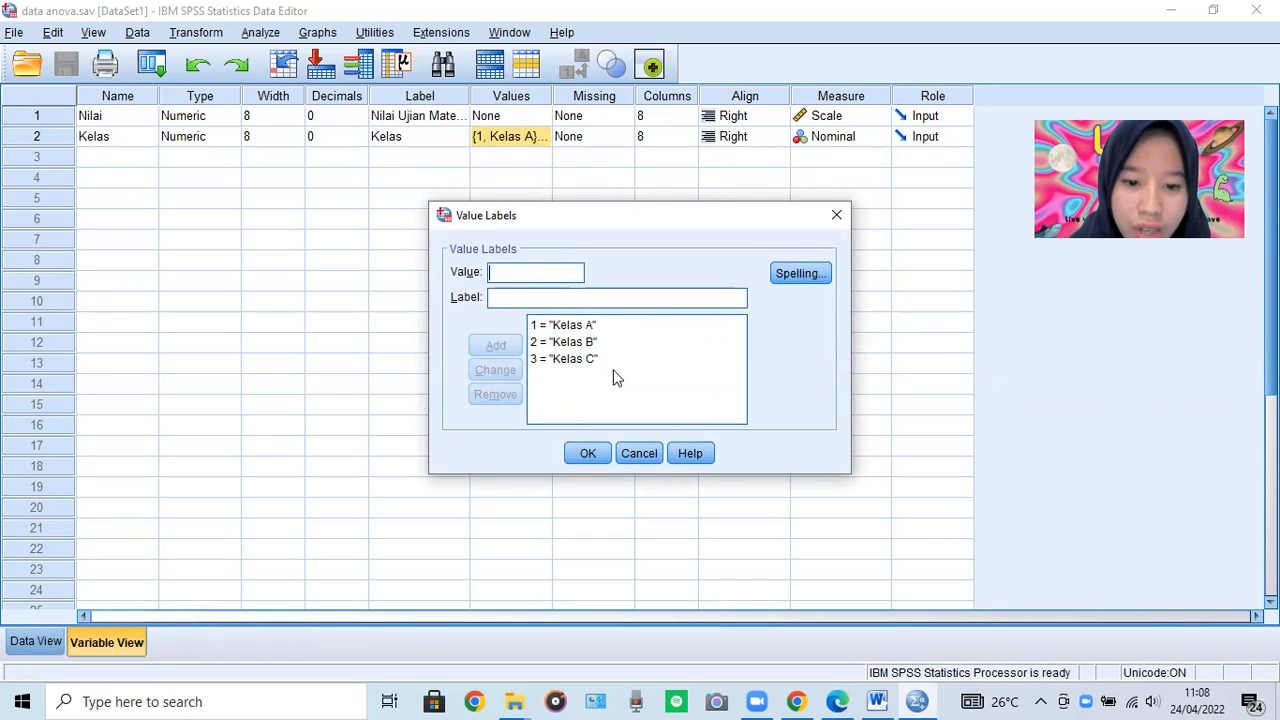
left_click(847, 223)
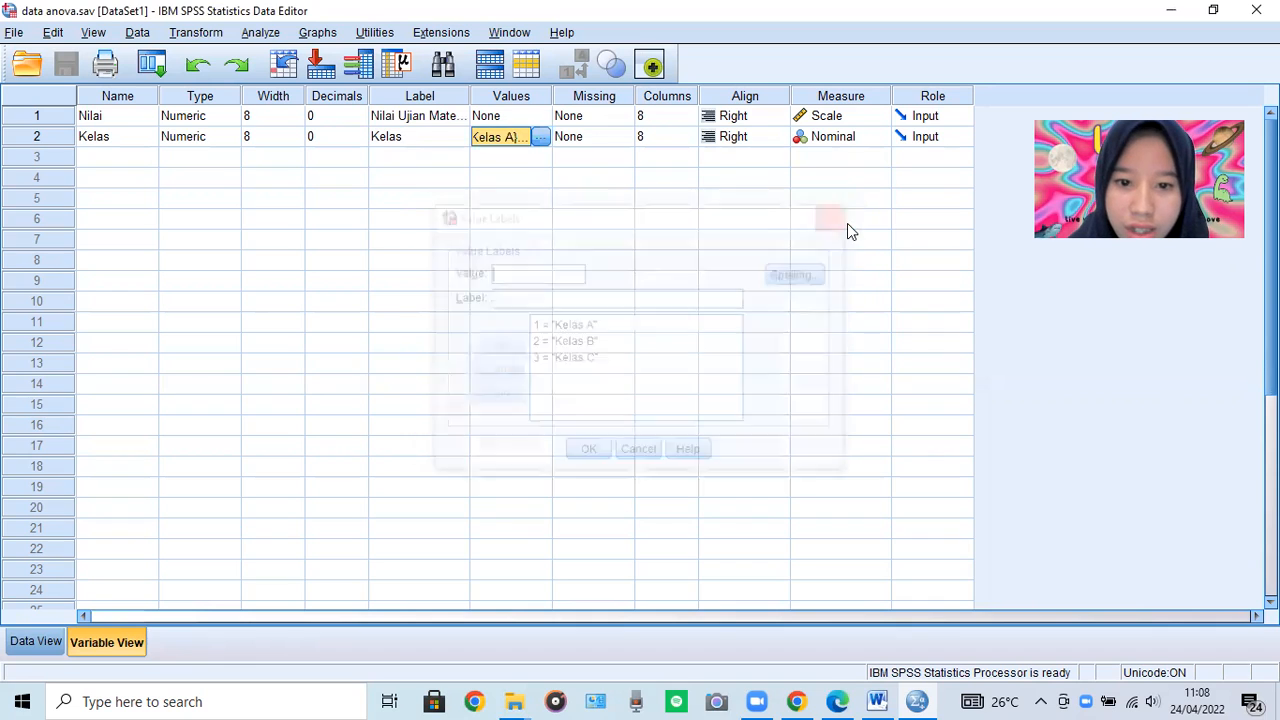
left_click(810, 140)
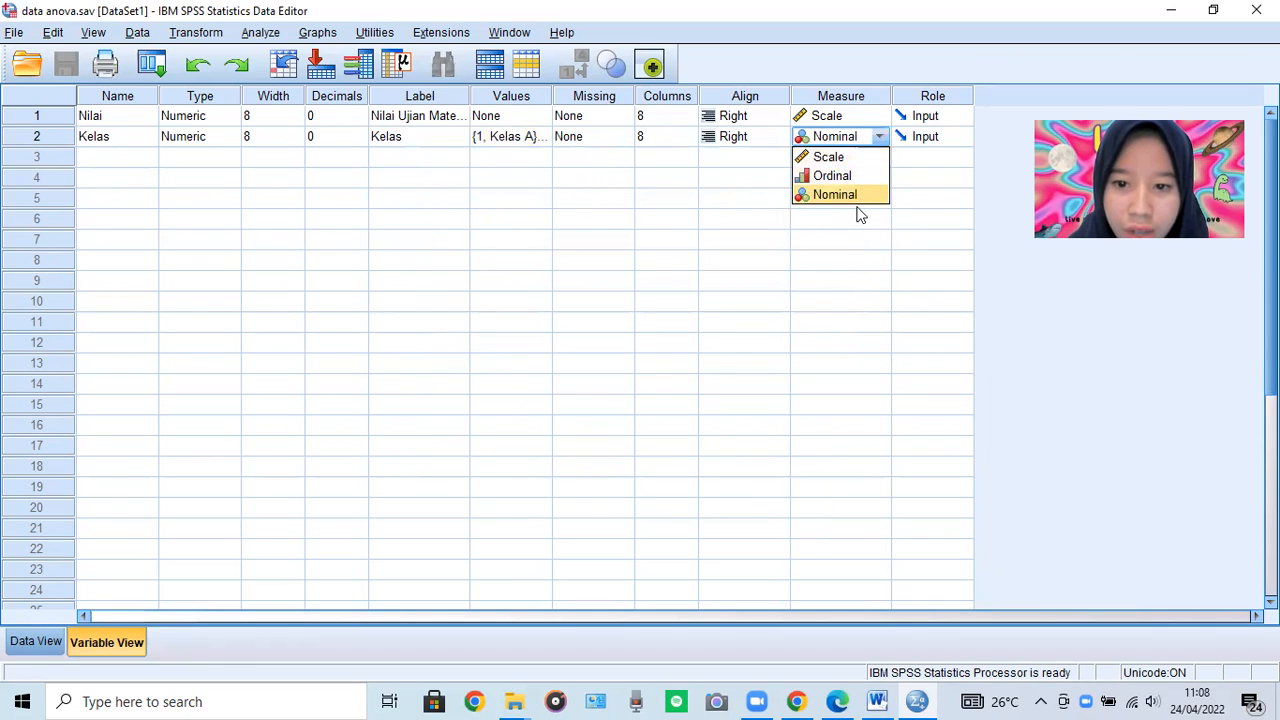
left_click(585, 242)
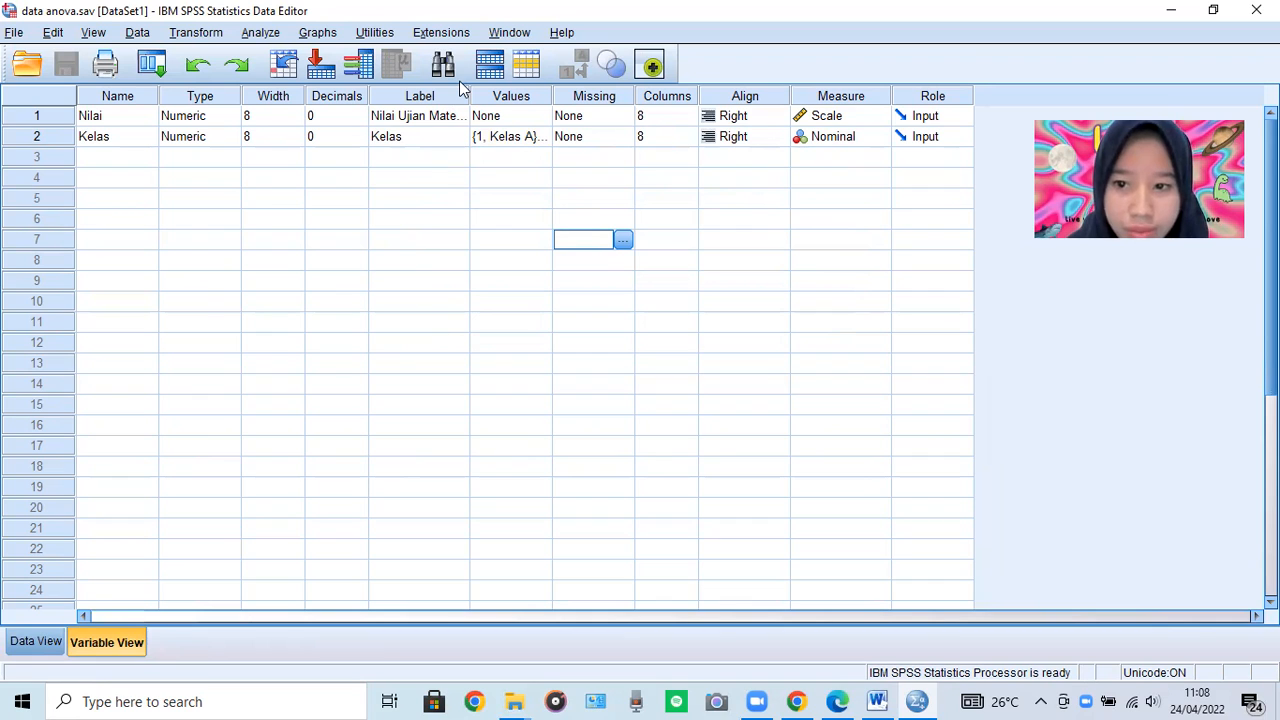
Show the entered data and review the Nilai and Kelas values from the first to the last case
left_click(36, 644)
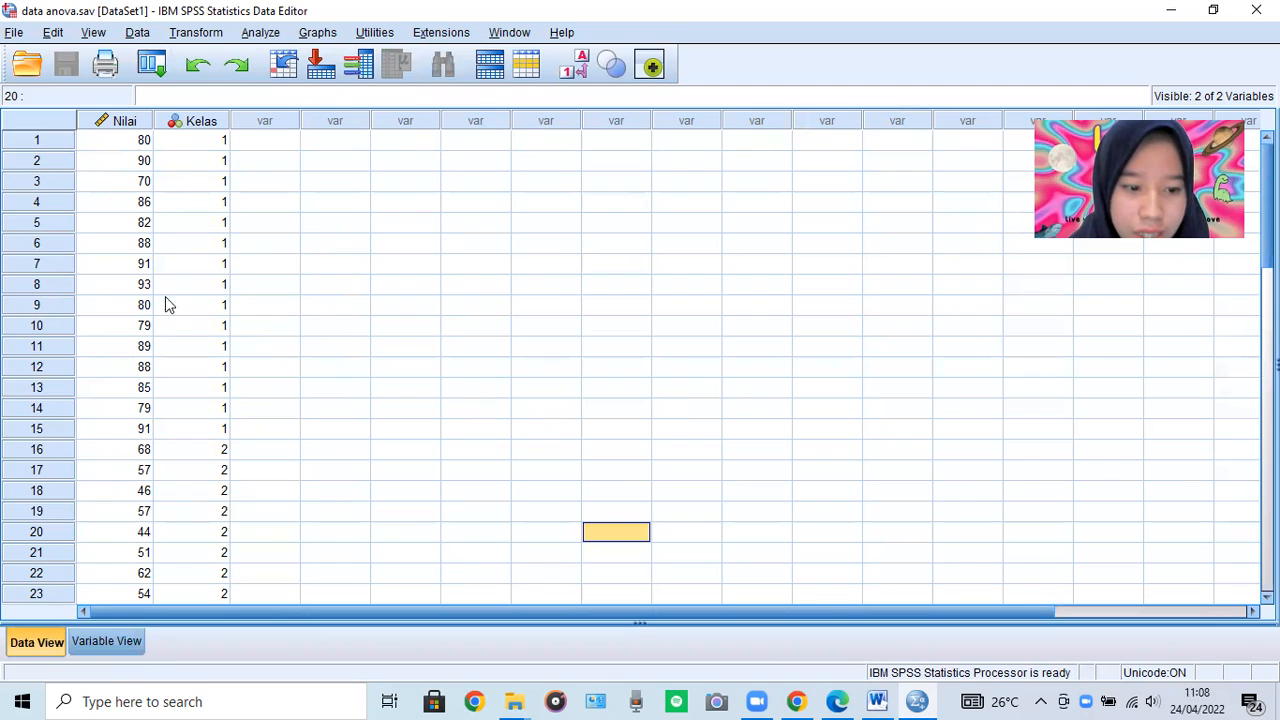
scroll(168, 305, "down", 5)
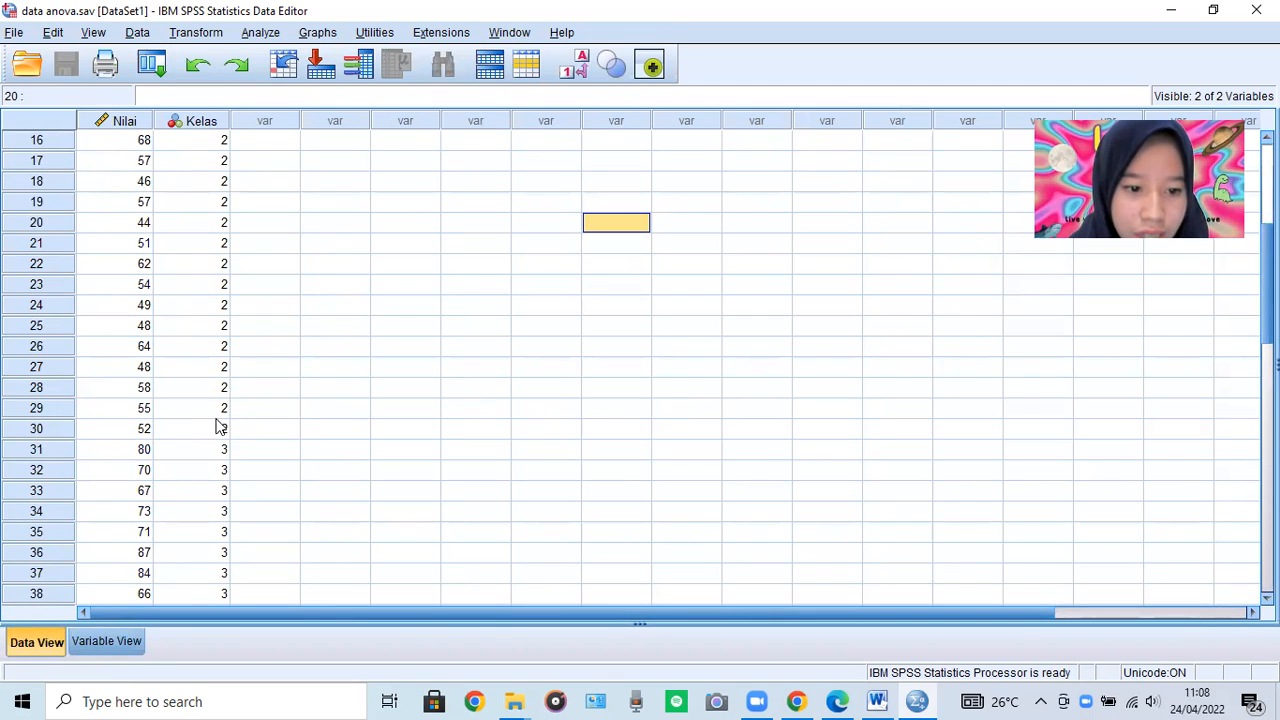
scroll(120, 425, "down", 6)
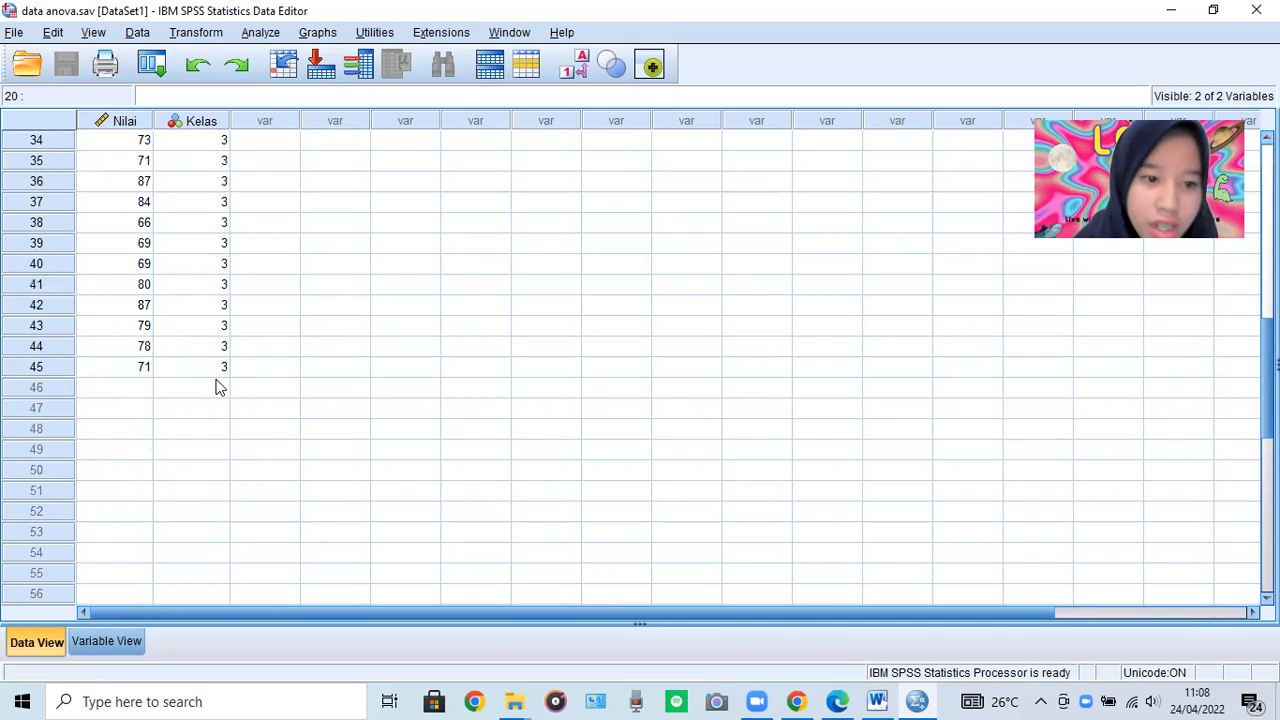
scroll(170, 290, "up", 11)
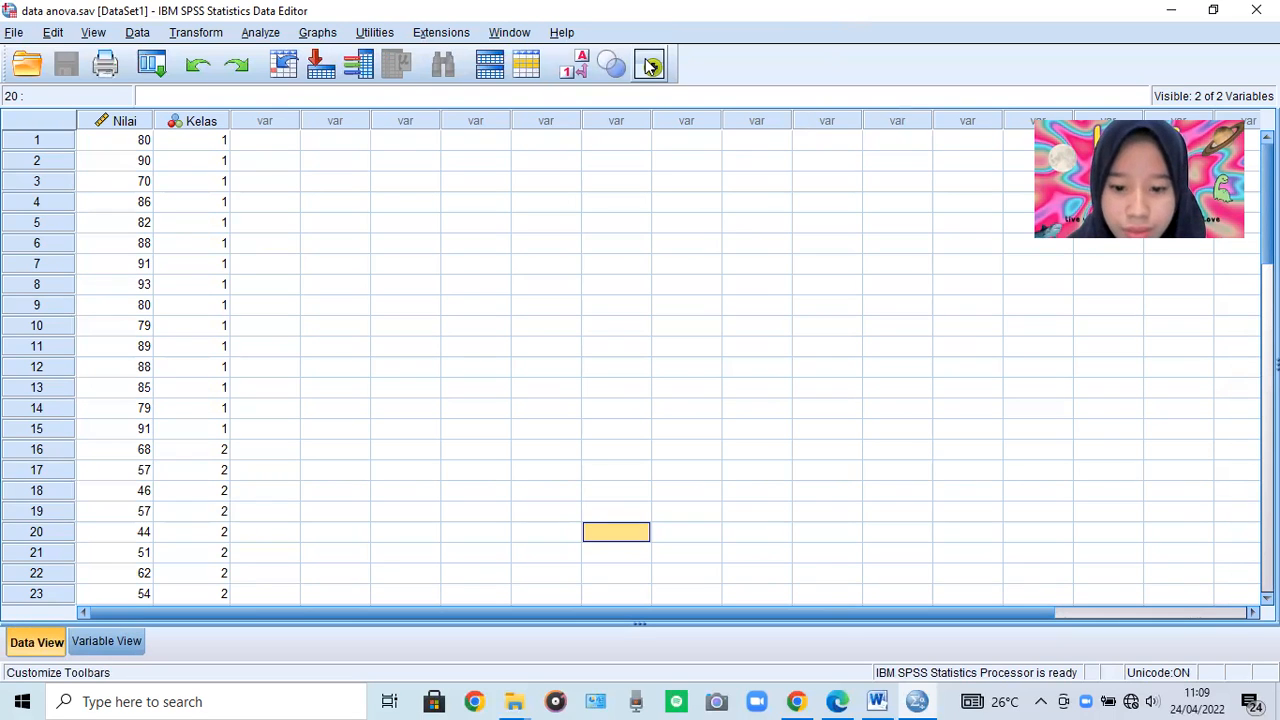
left_click(760, 700)
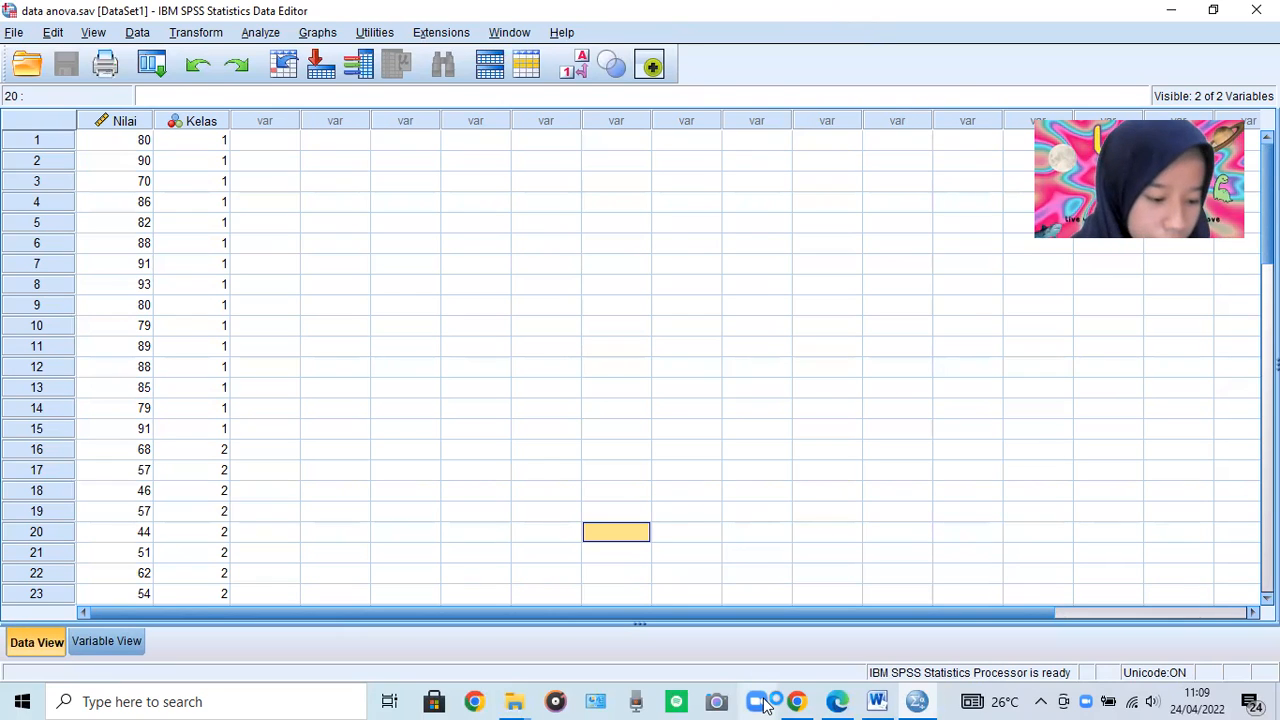